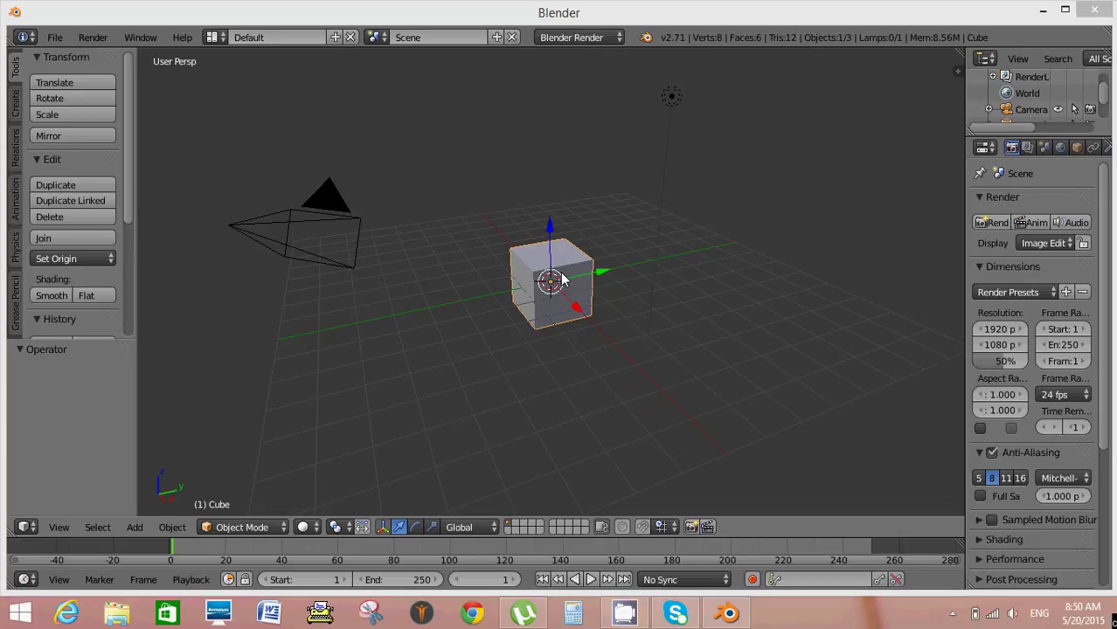
Move the cube along Z, flatten it to 0.272 height, then scale it up uniformly by 2.6
drag(550, 250, 550, 214)
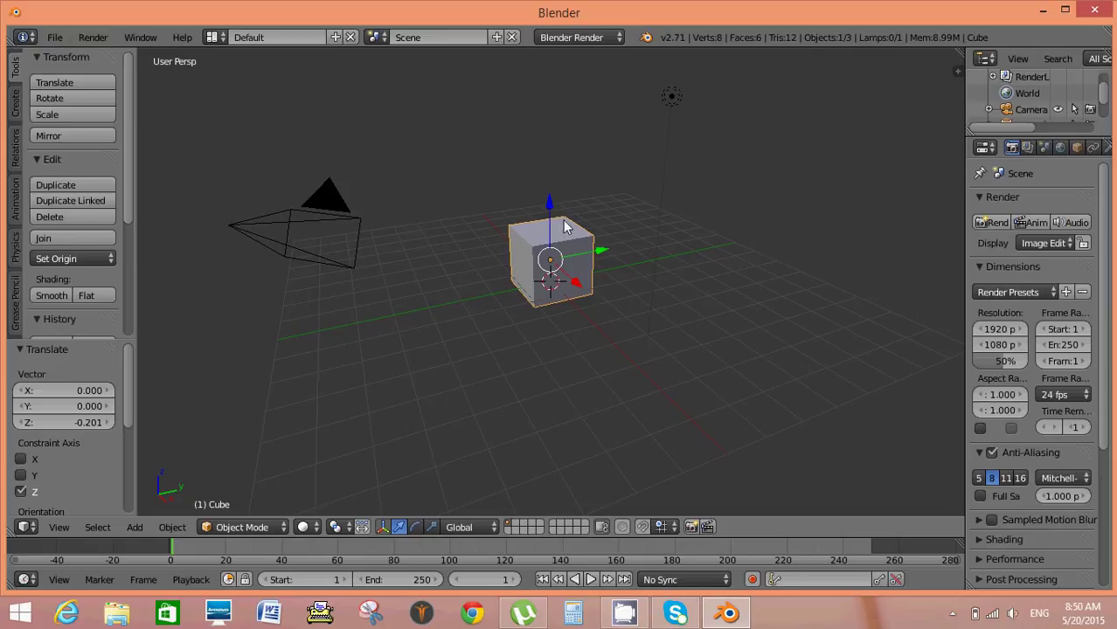
key(s)
key(z)
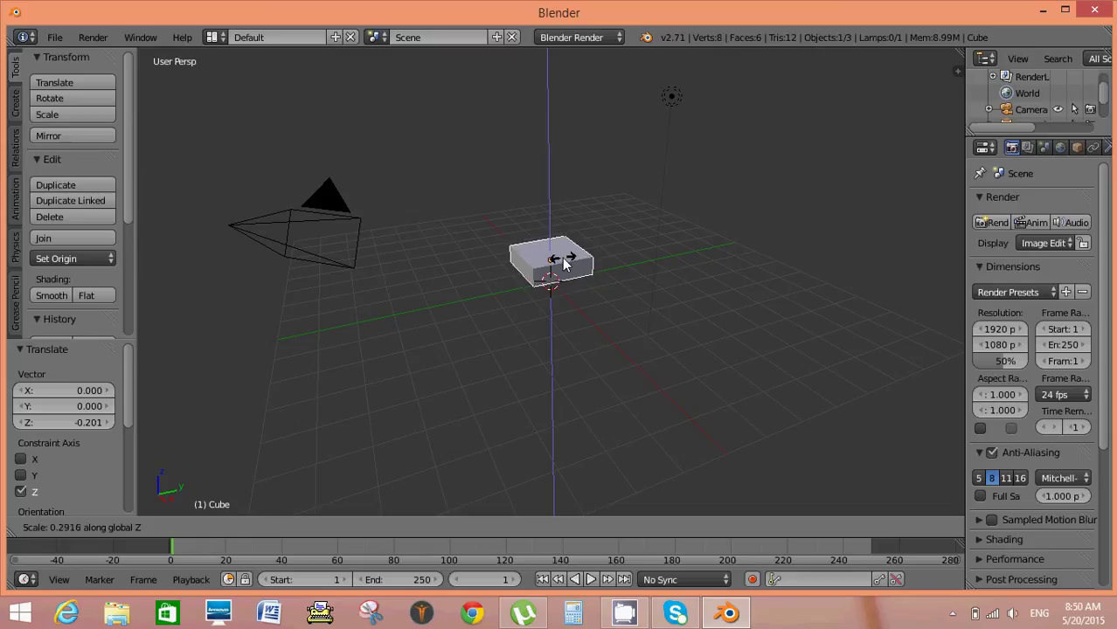
click(564, 264)
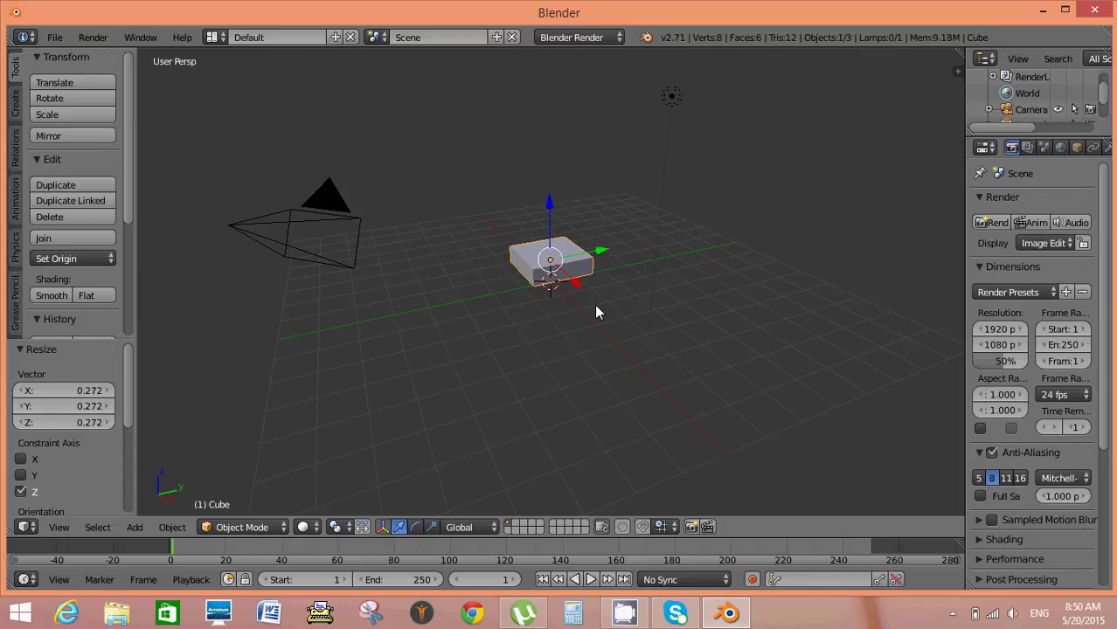
key(s)
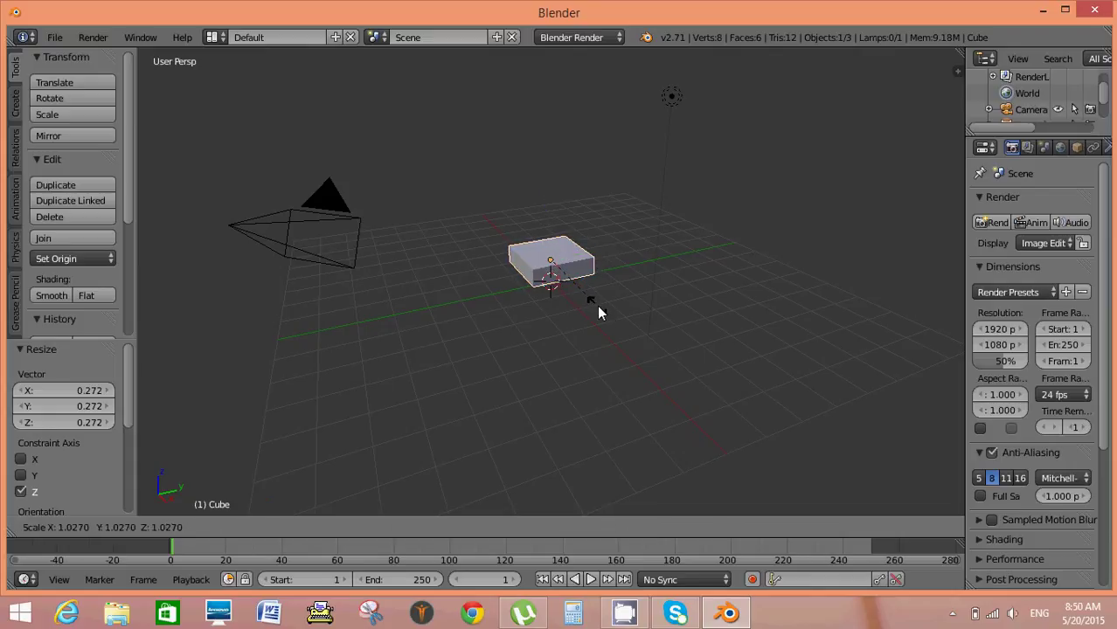
text(2.6)
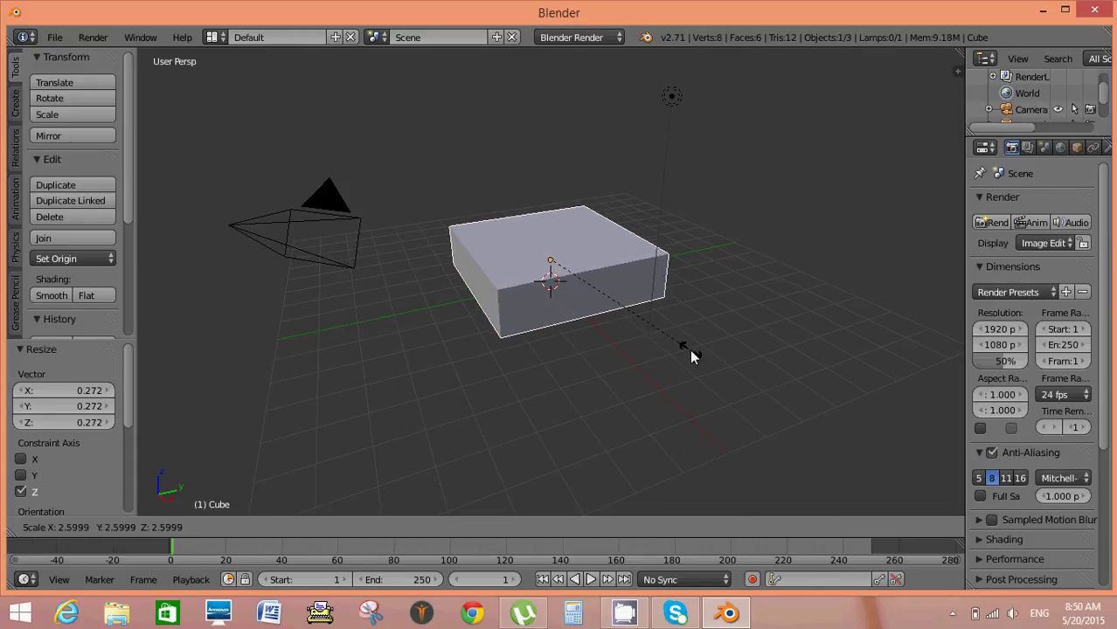
key(Return)
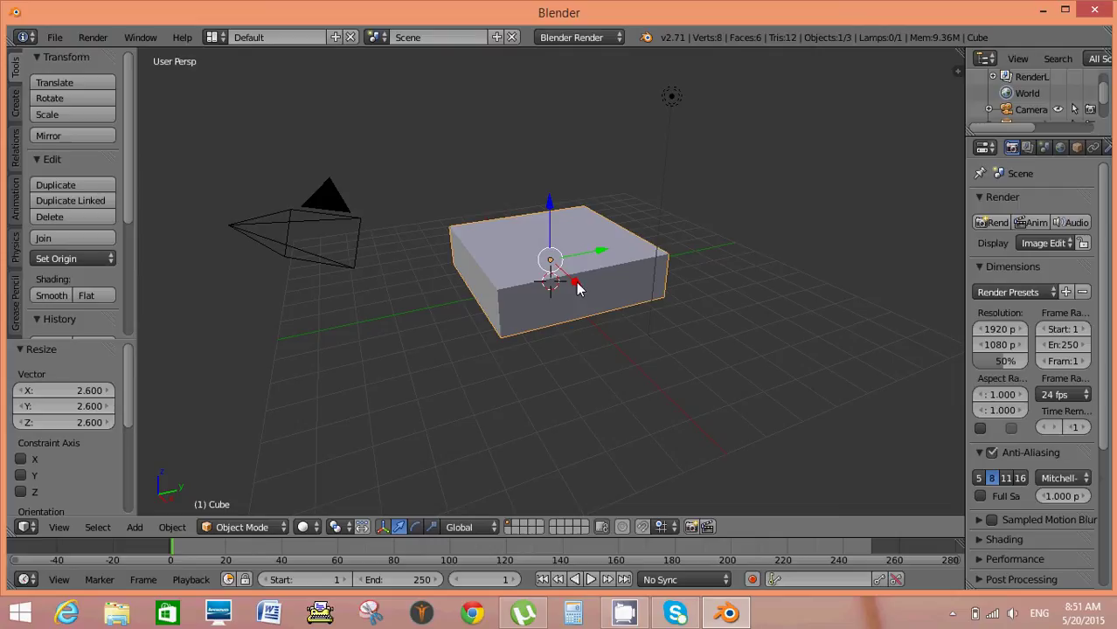
Flatten the block again to 0.321, scale it to 2.094, then shrink it to 0.640
key(s)
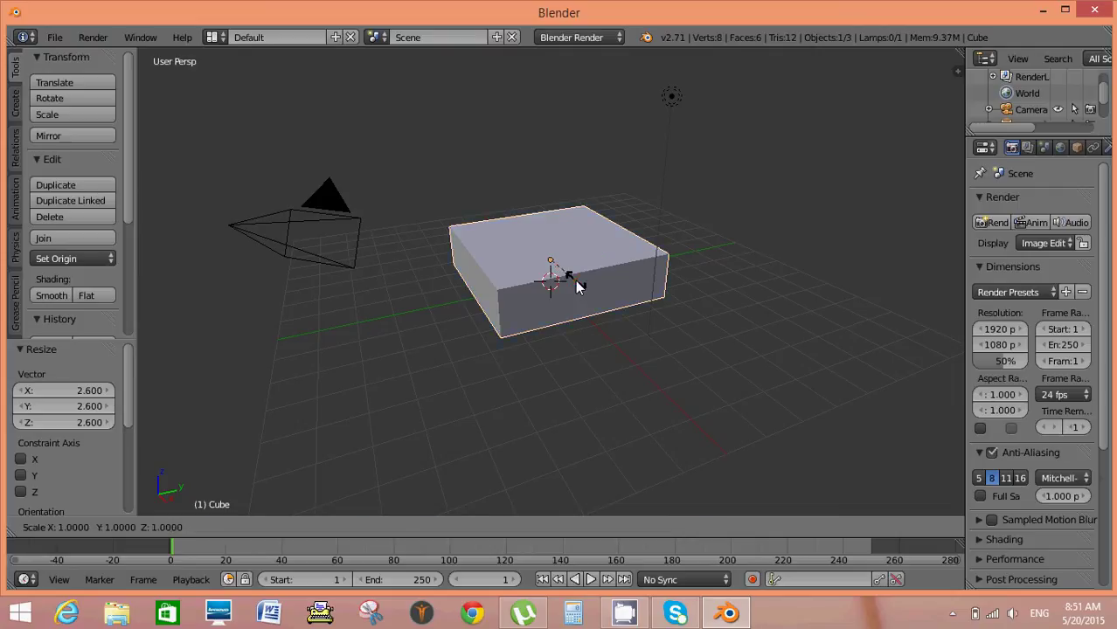
key(z)
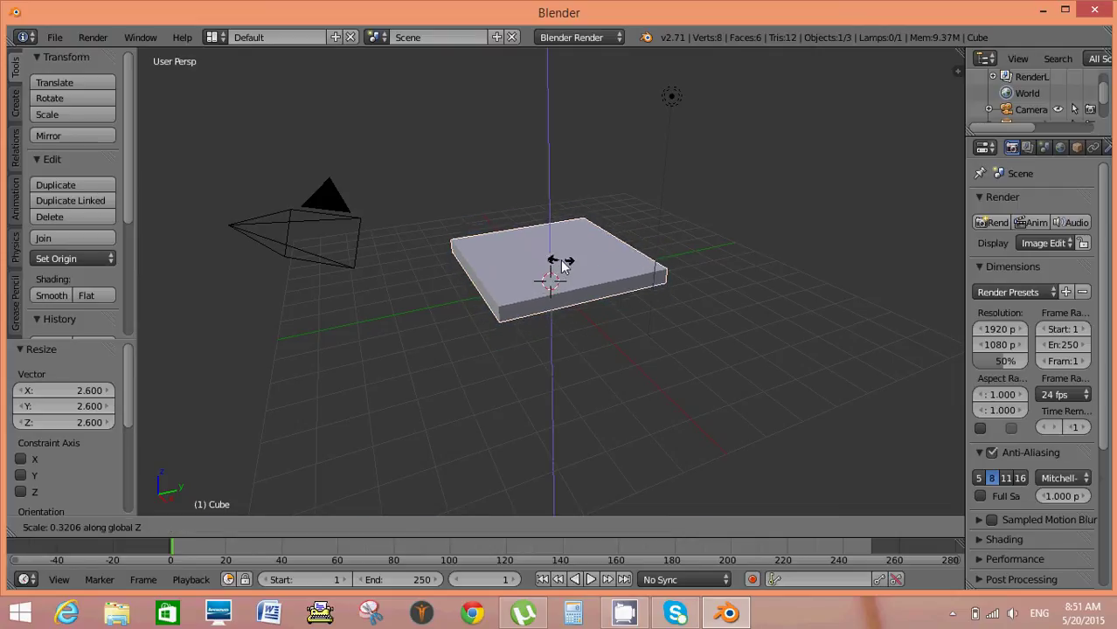
click(562, 265)
key(s)
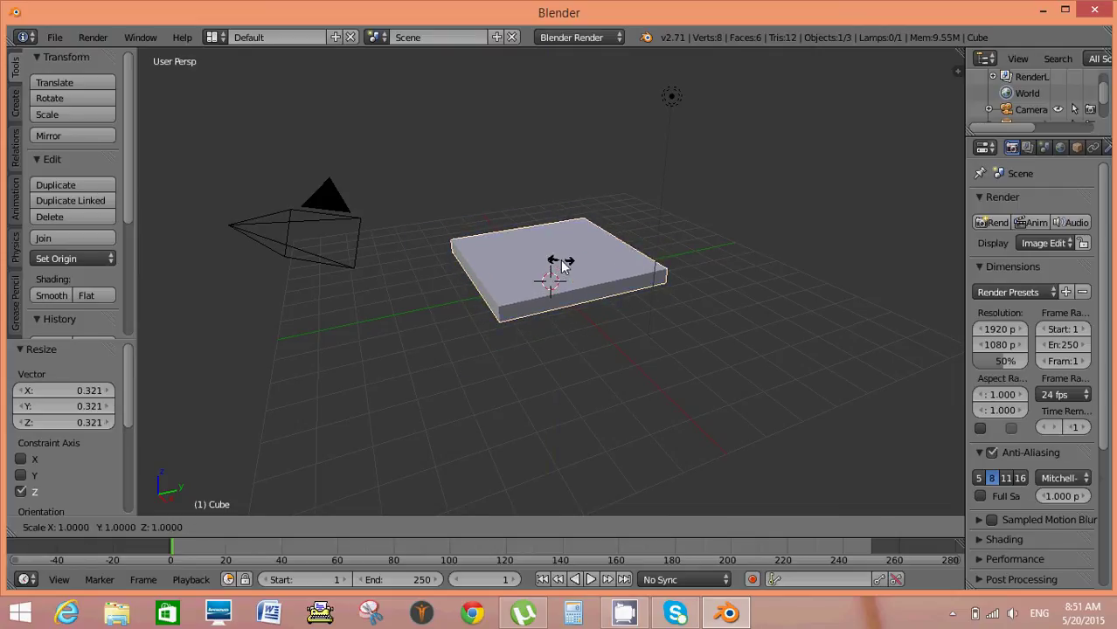
click(573, 273)
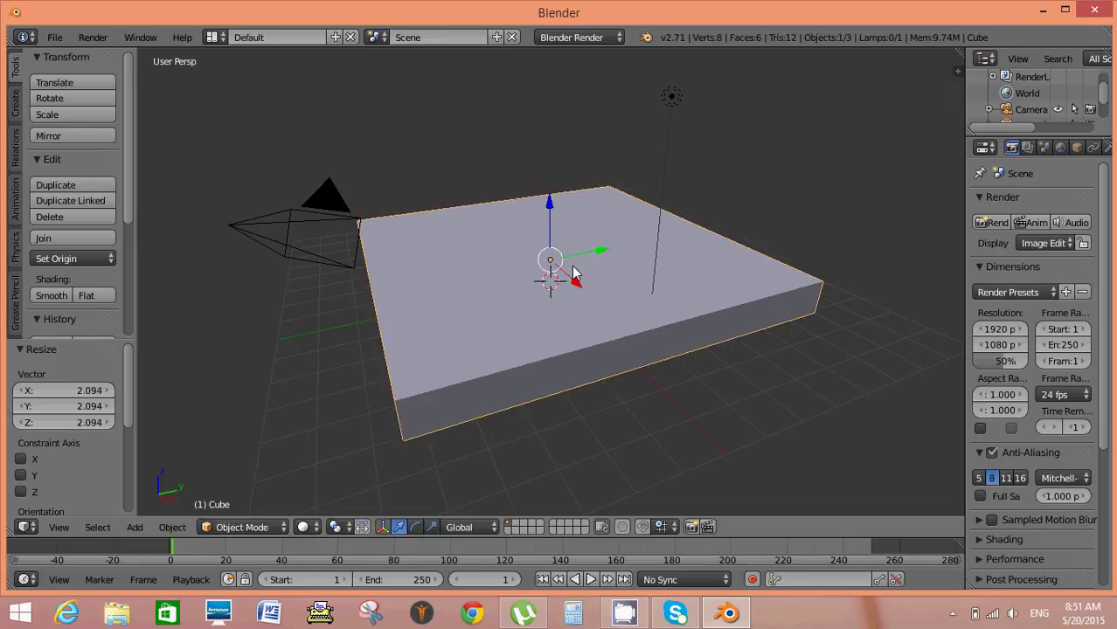
key(KP_0)
key(KP_0)
key(s)
click(568, 265)
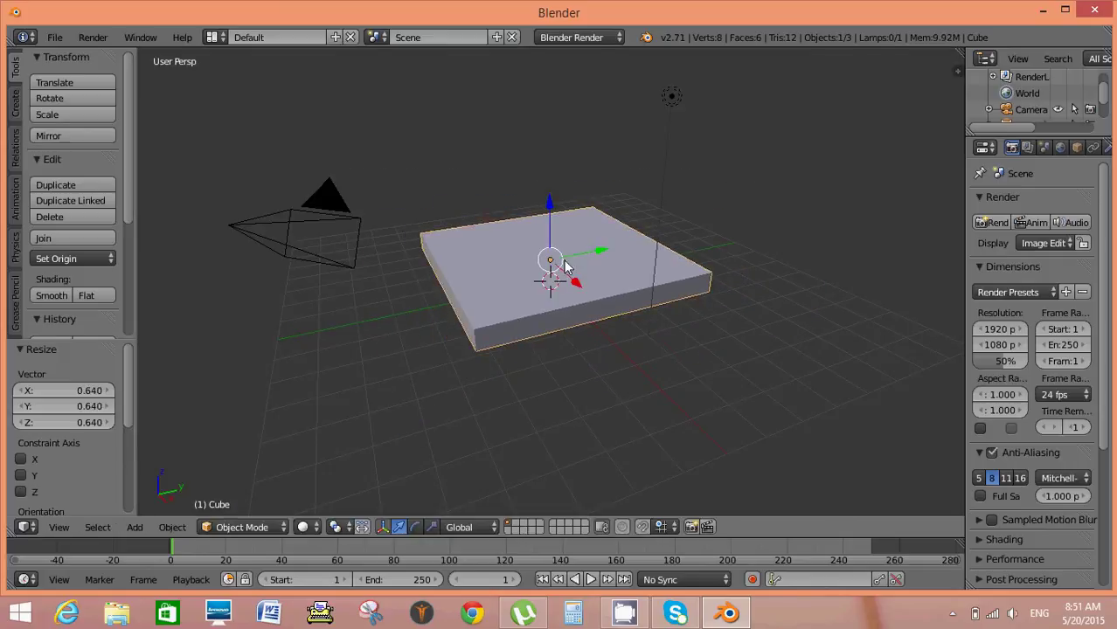
key(KP_0)
key(KP_0)
Run Rotate View from the 'rot' search, then switch to View > Bottom to see the underside
key(space)
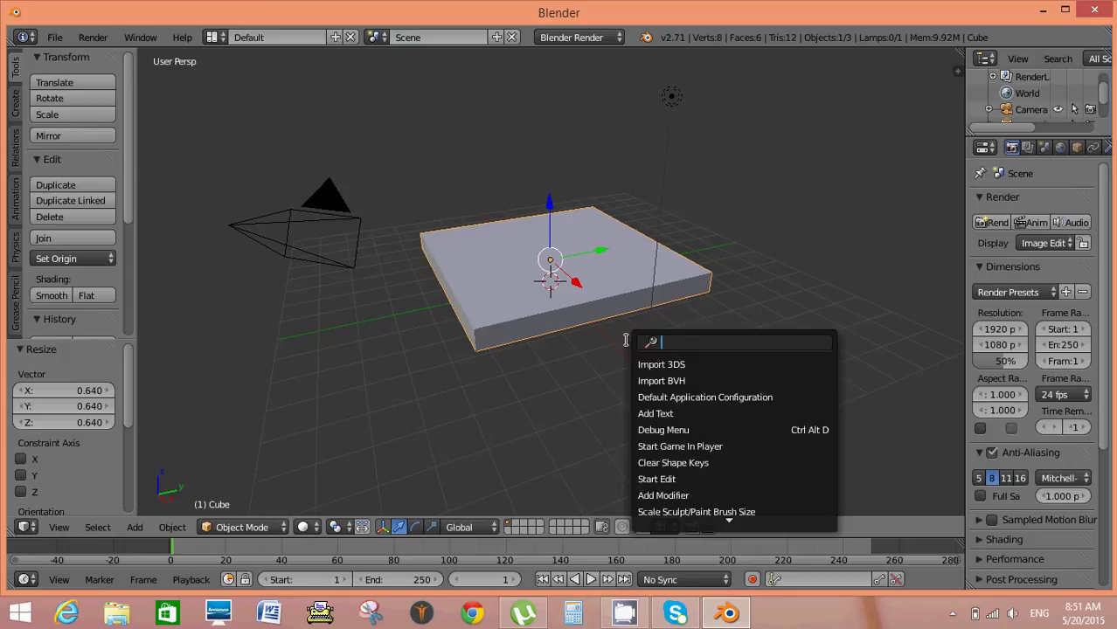
text(rot)
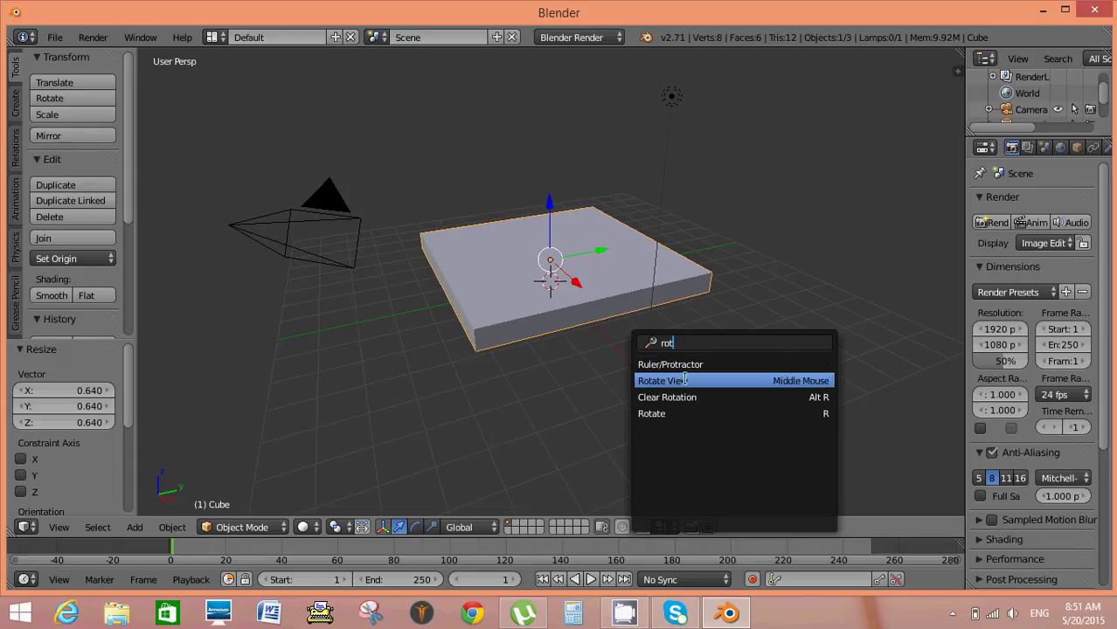
click(682, 377)
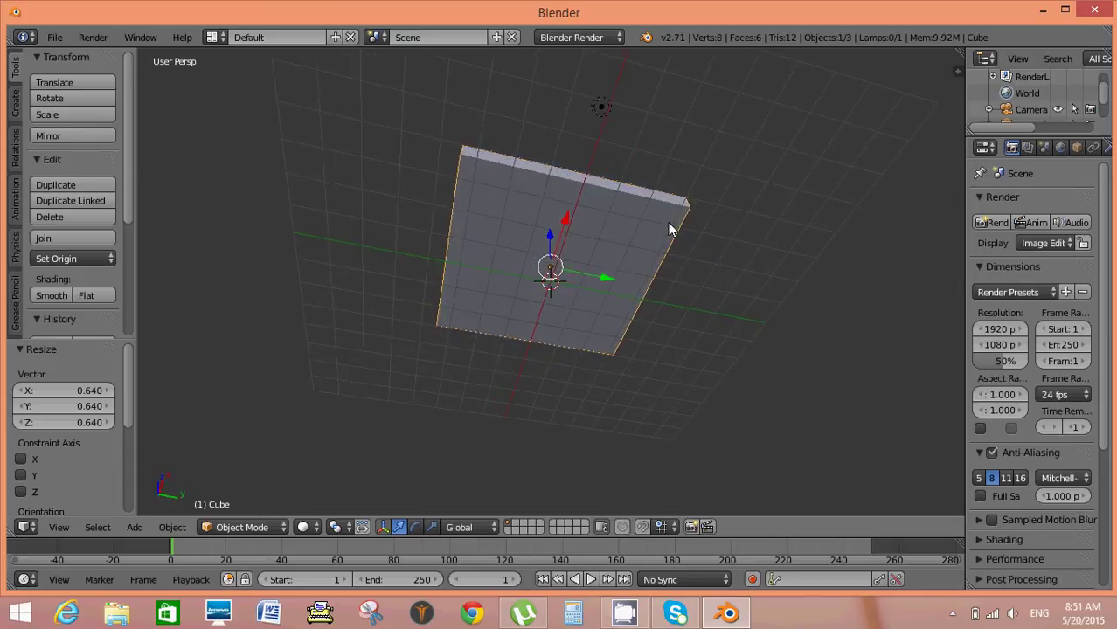
click(58, 527)
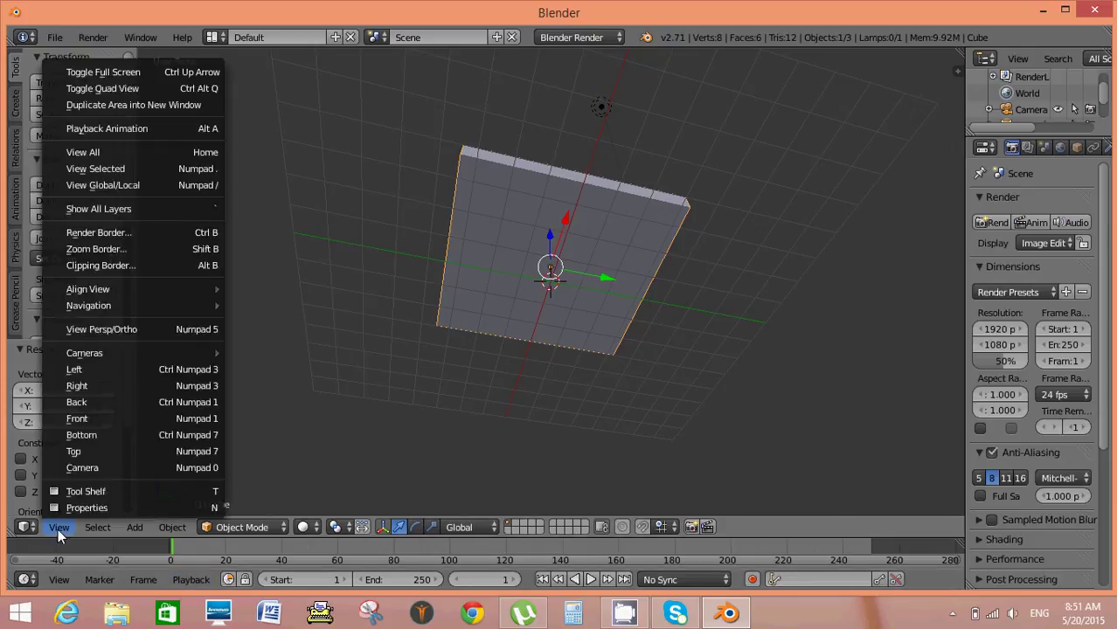
click(83, 435)
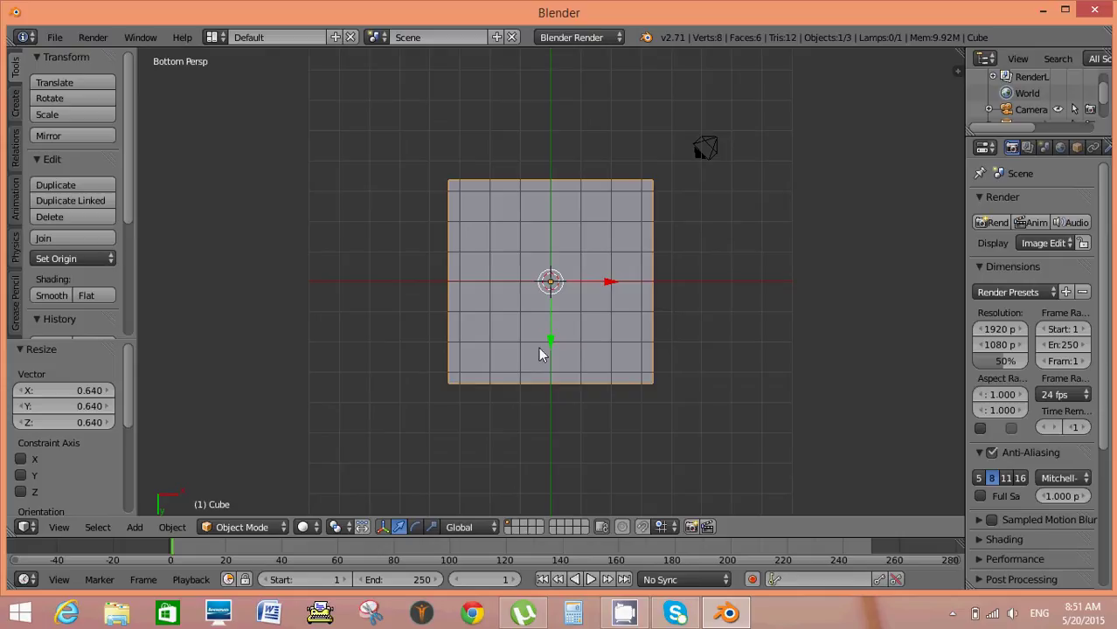
Enter Edit Mode and add two vertical loop cuts slid close to the right and left edges
click(276, 527)
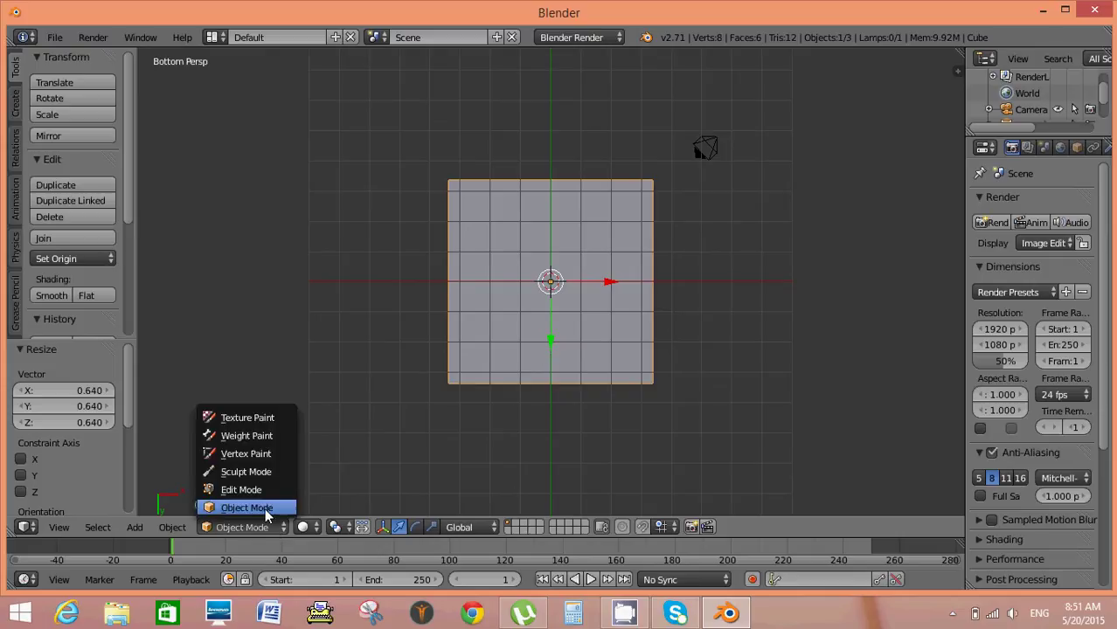
click(264, 489)
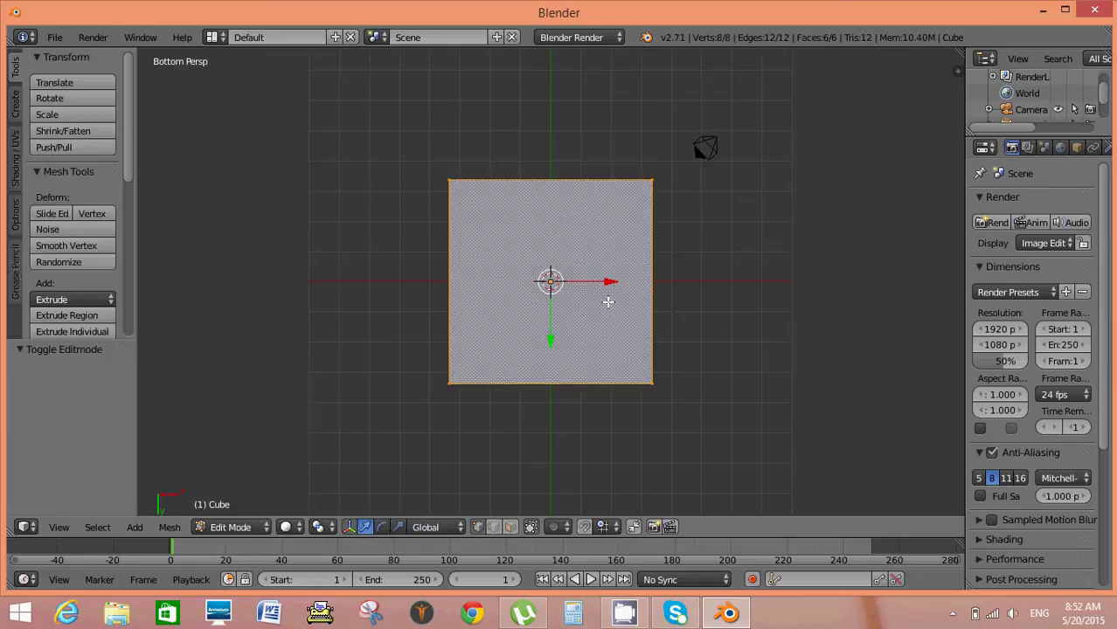
key(ctrl+r)
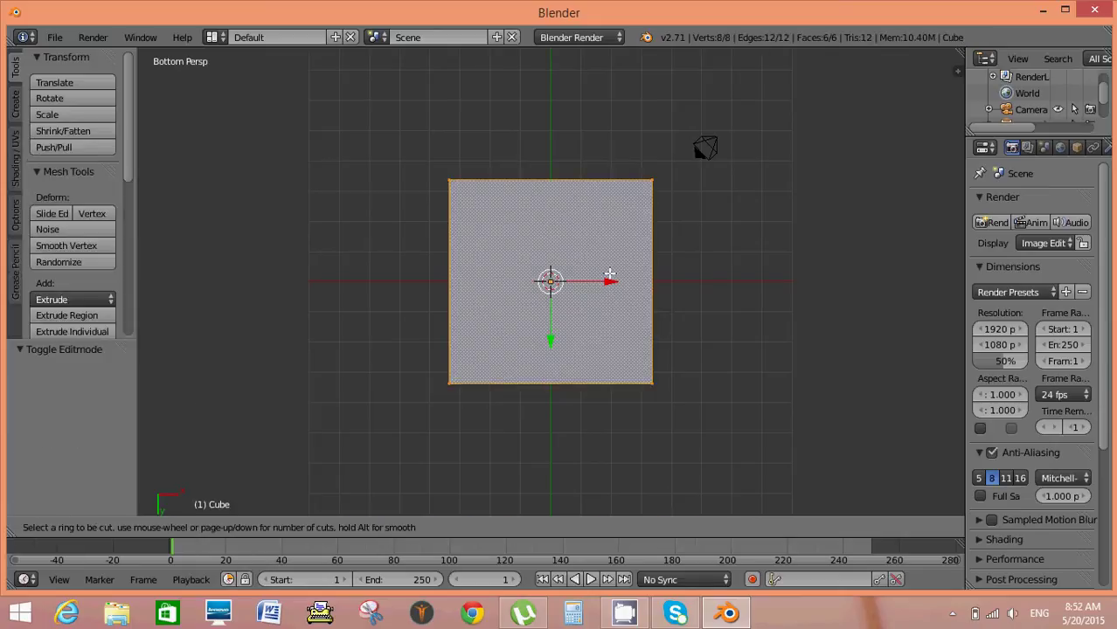
click(583, 192)
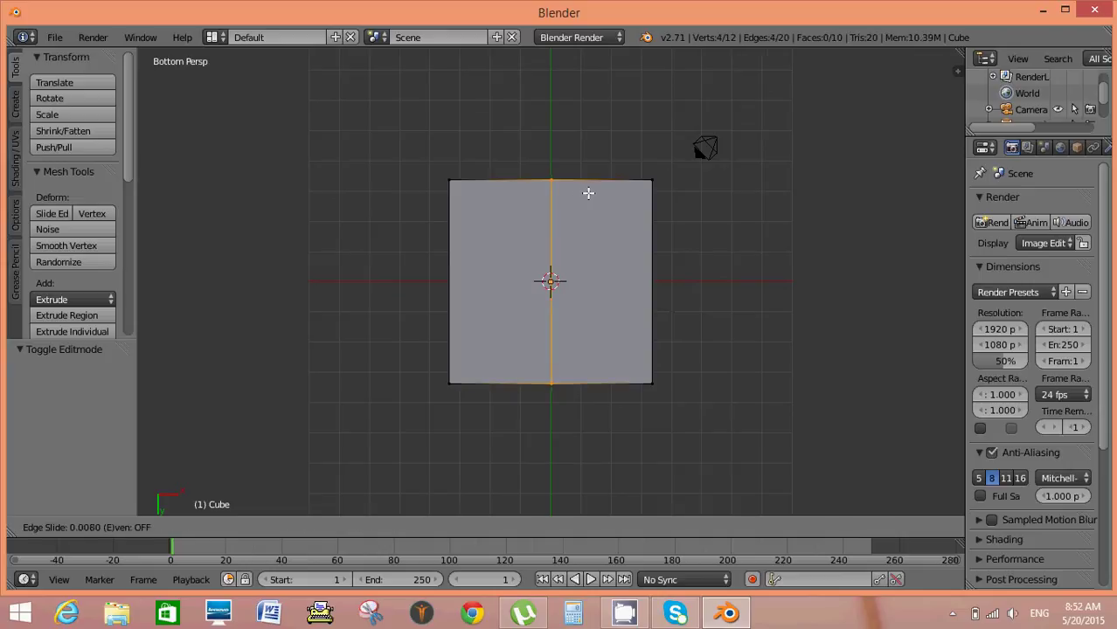
click(662, 207)
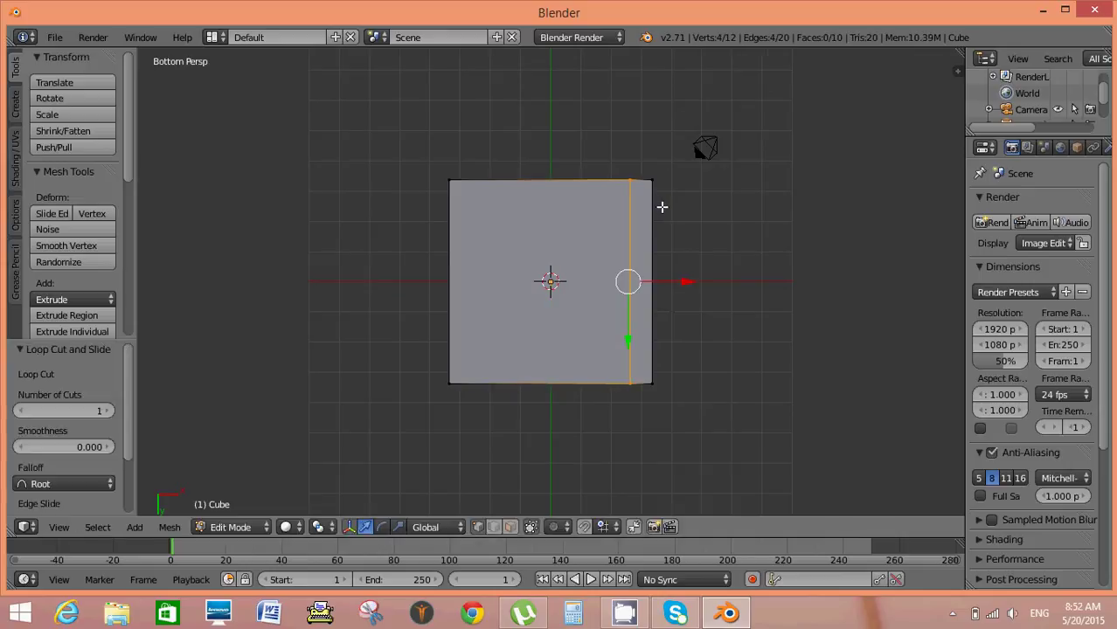
key(ctrl+r)
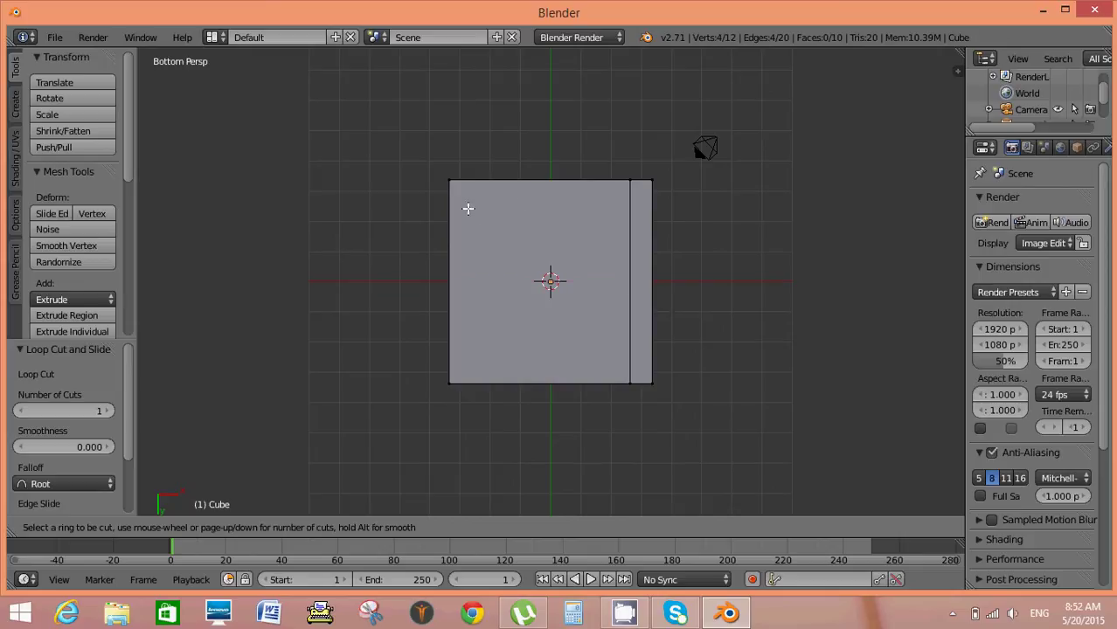
click(492, 194)
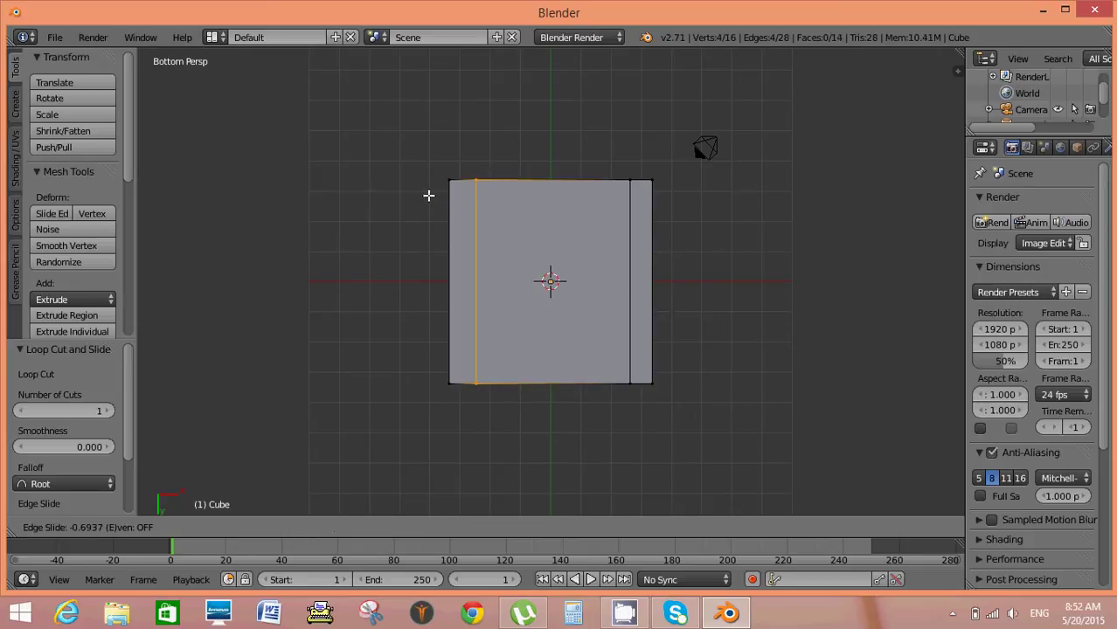
click(424, 196)
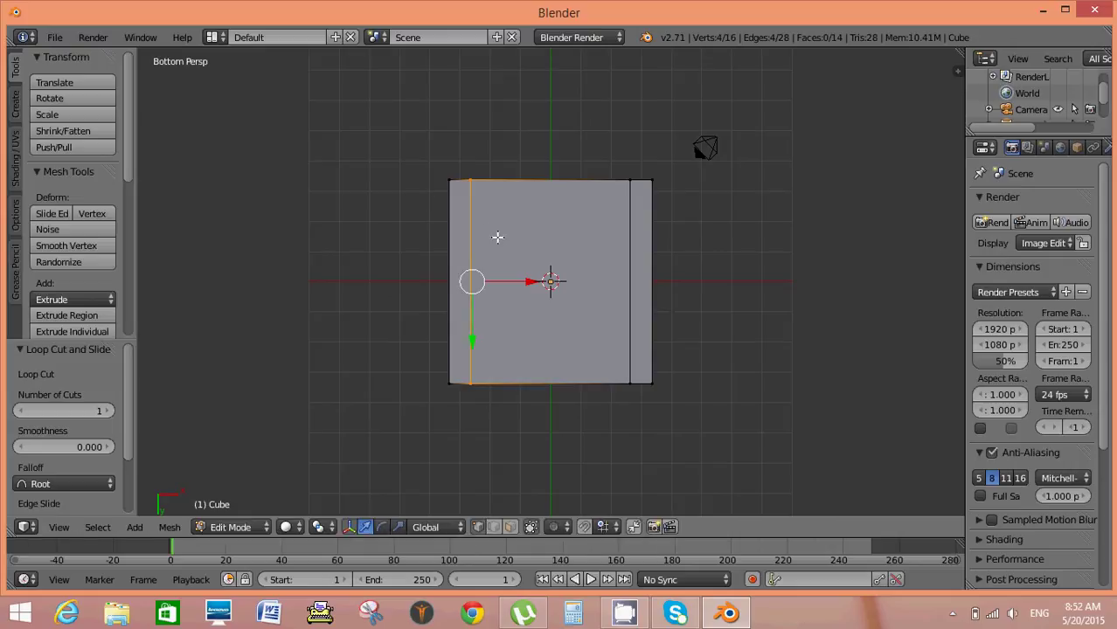
Add two horizontal loop cuts slid close to the bottom and top edges
key(ctrl+r)
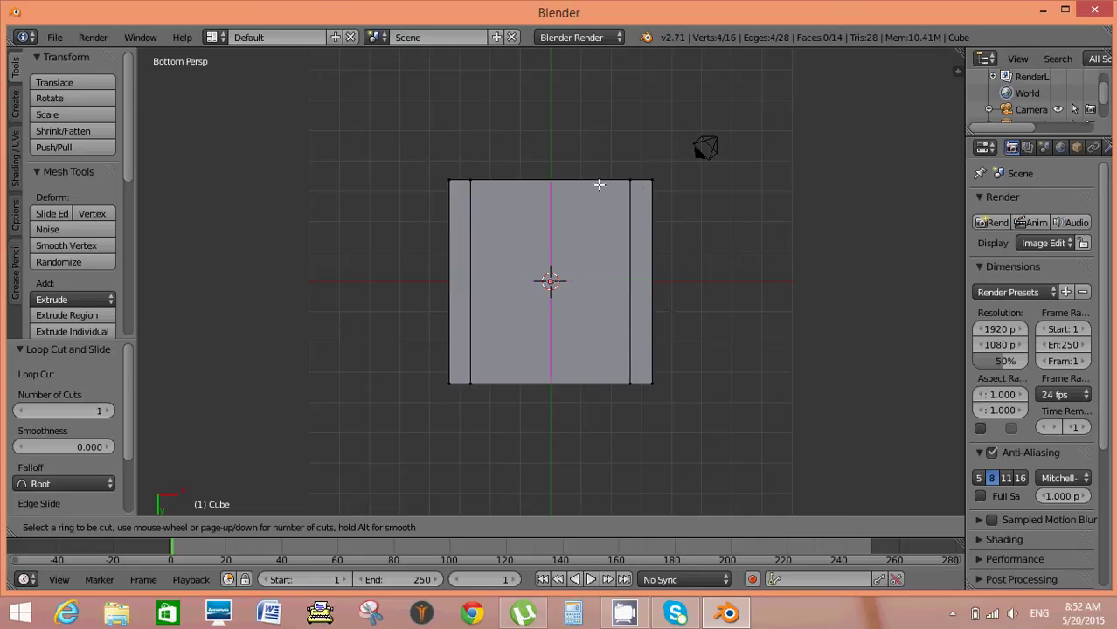
click(637, 187)
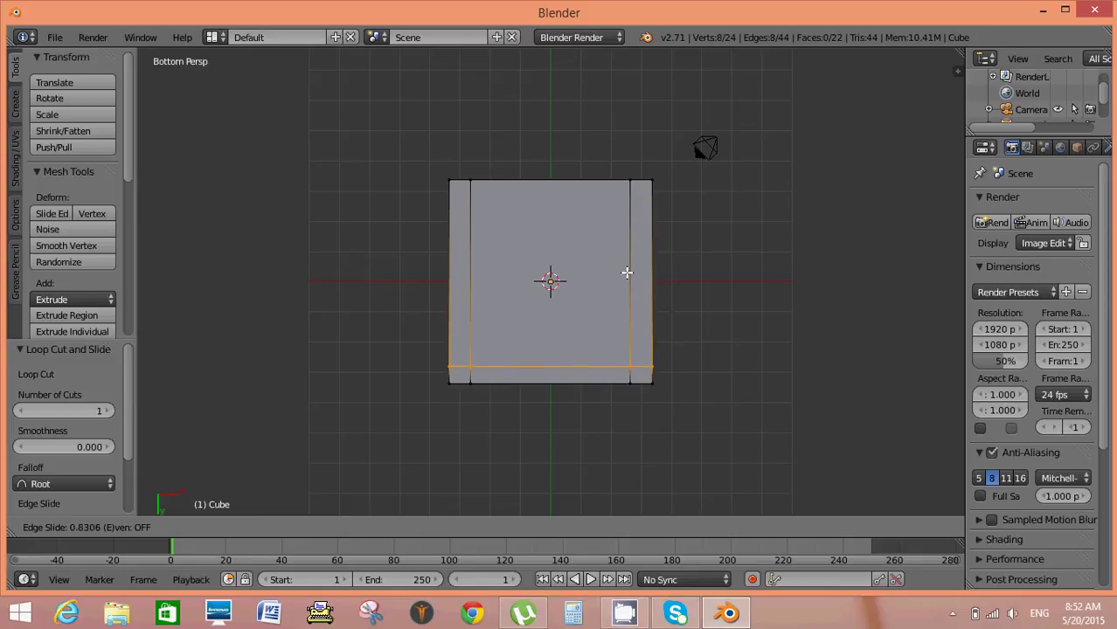
click(622, 270)
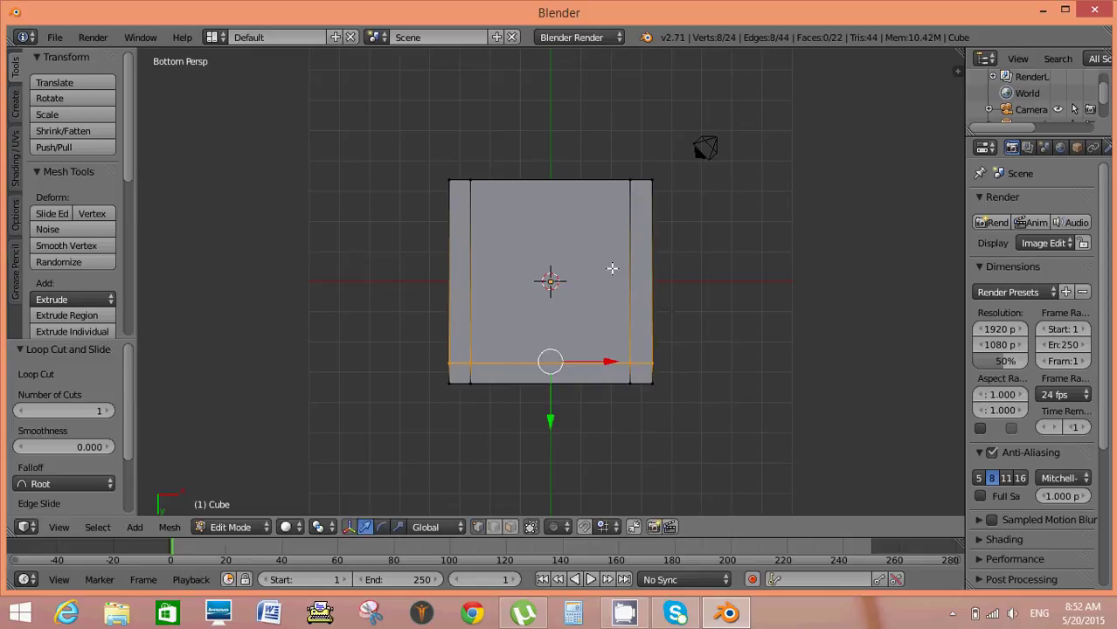
key(ctrl+r)
click(616, 209)
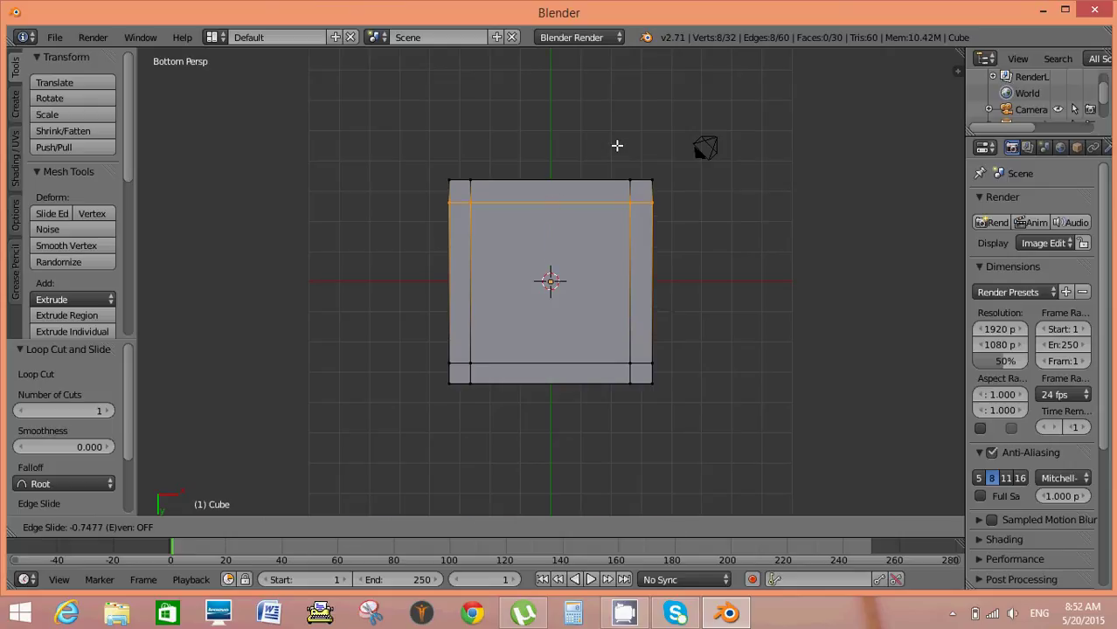
click(616, 145)
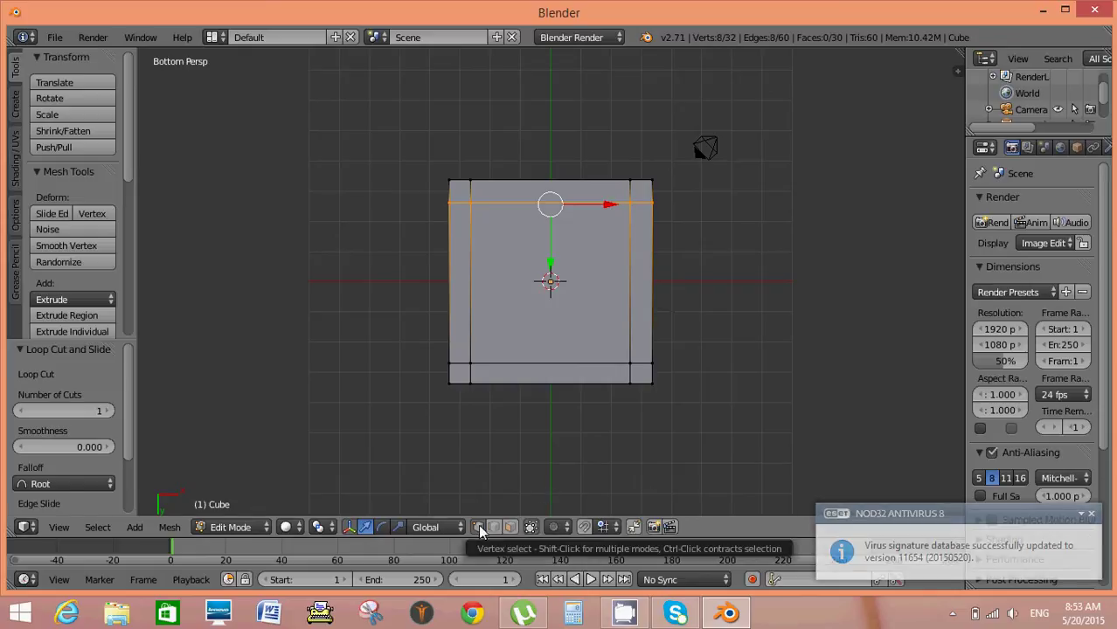
In face select mode, select the top-right, bottom-right, bottom-left and top-left corner faces
click(506, 527)
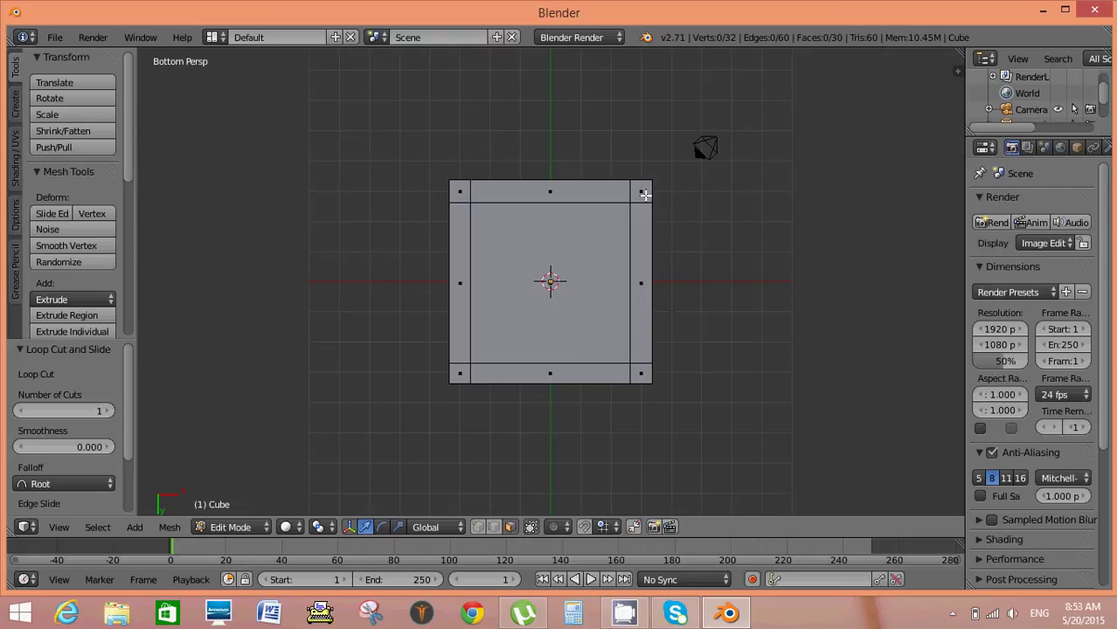
scroll(647, 198, up, 1)
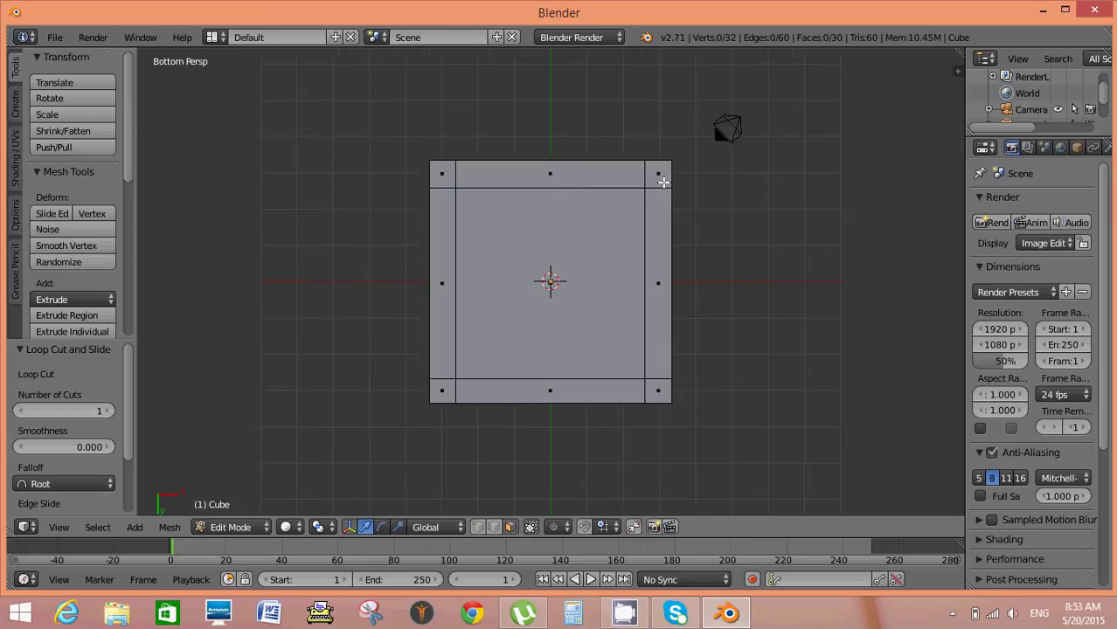
right_click(661, 178)
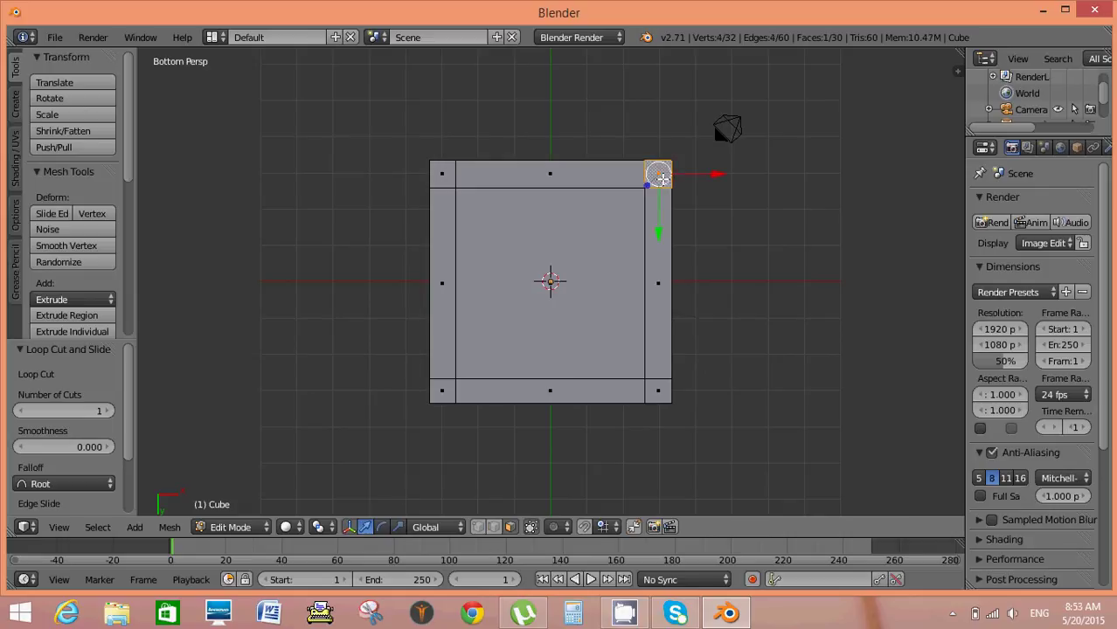
shift+right_click(661, 395)
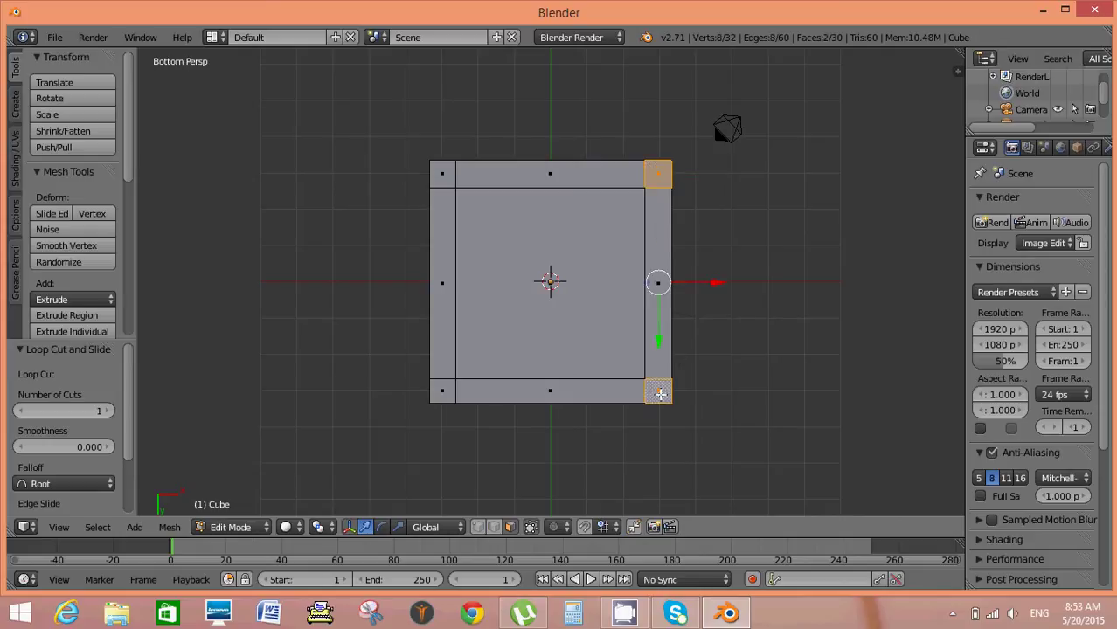
shift+right_click(437, 388)
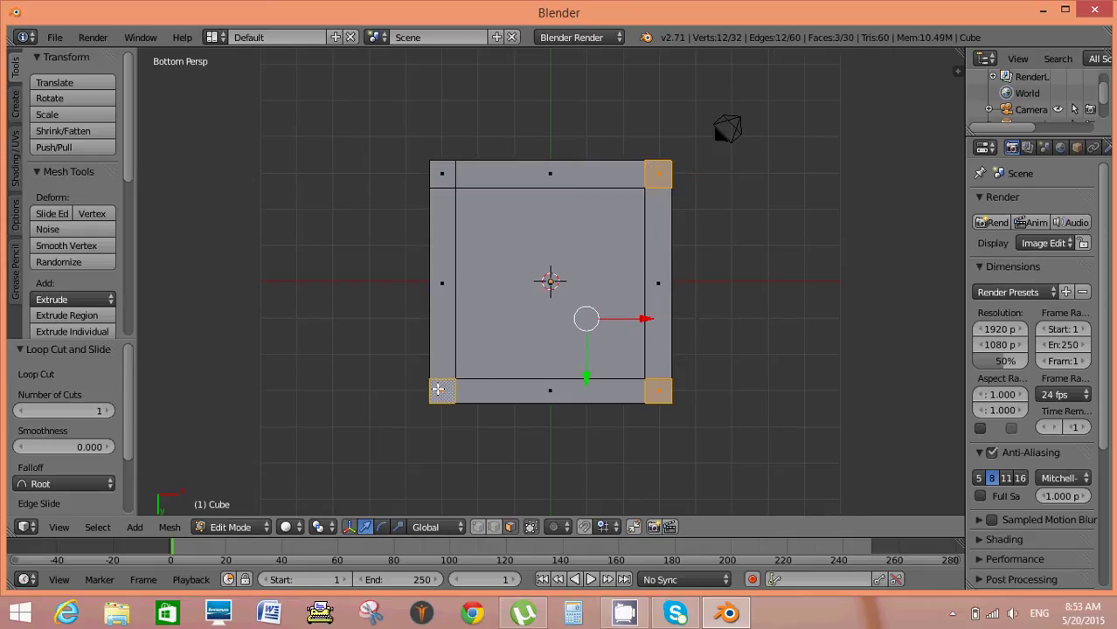
shift+right_click(443, 172)
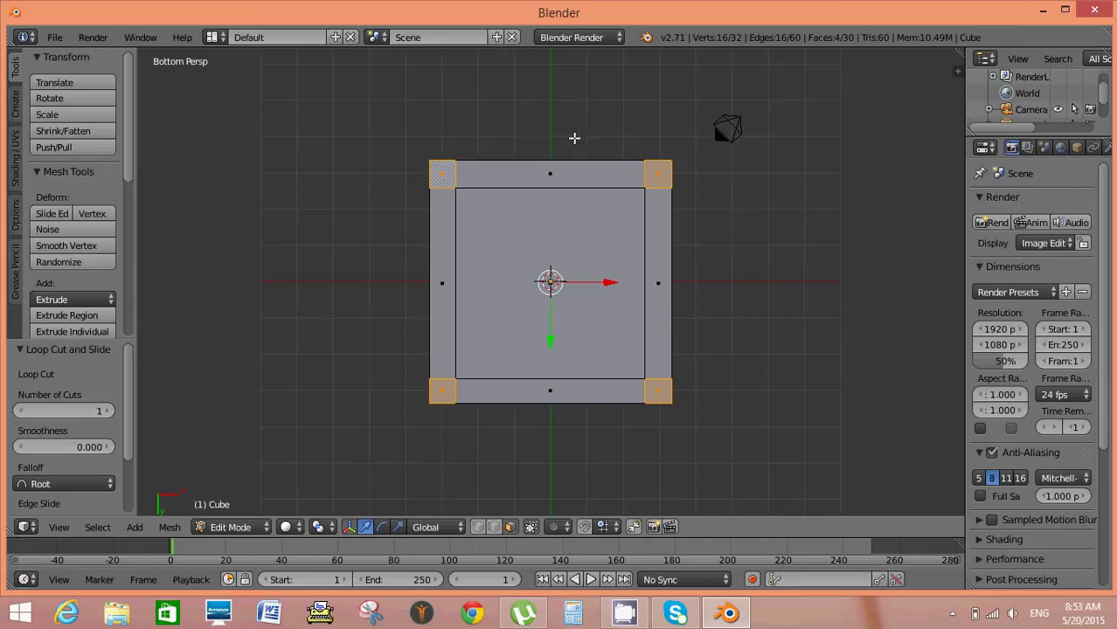
From the right view, extrude the four corner faces 2.893 units down along Z into legs
key(KP_3)
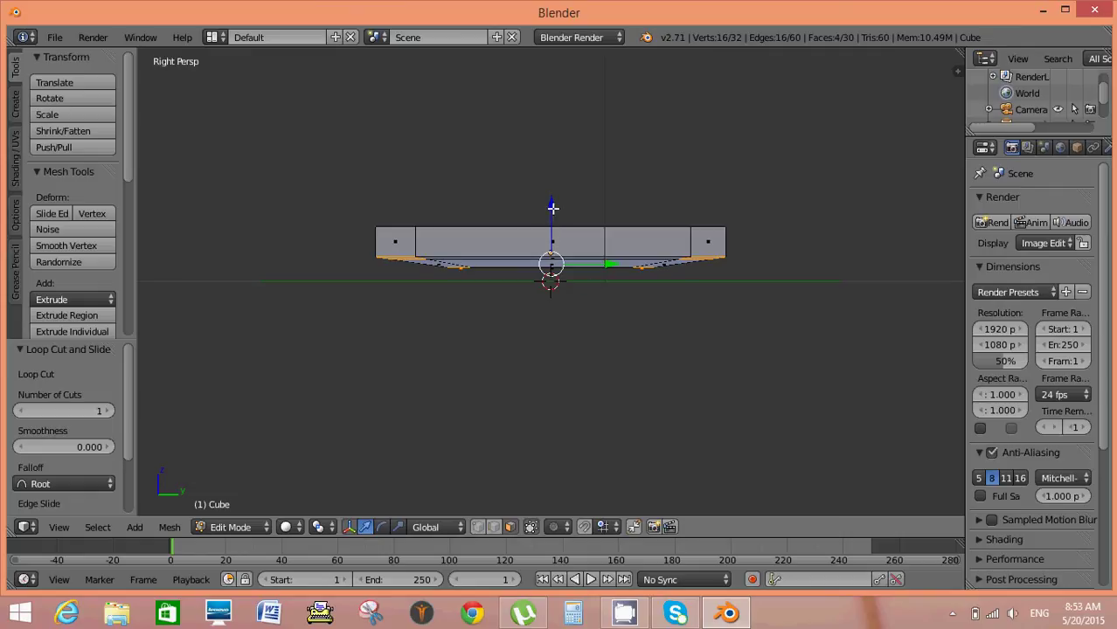
key(e)
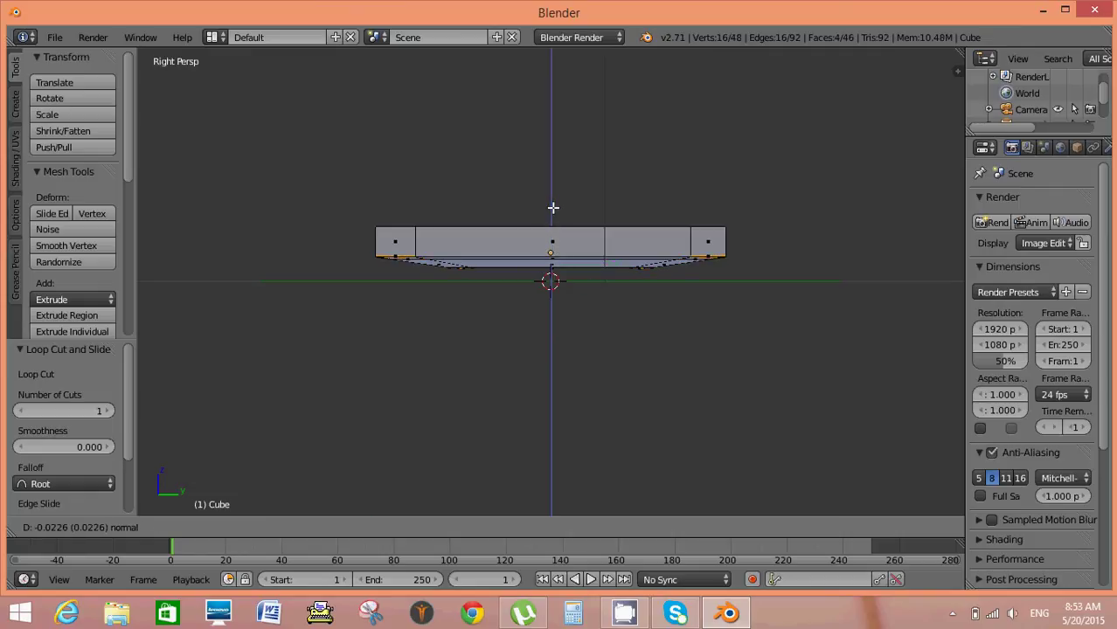
key(z)
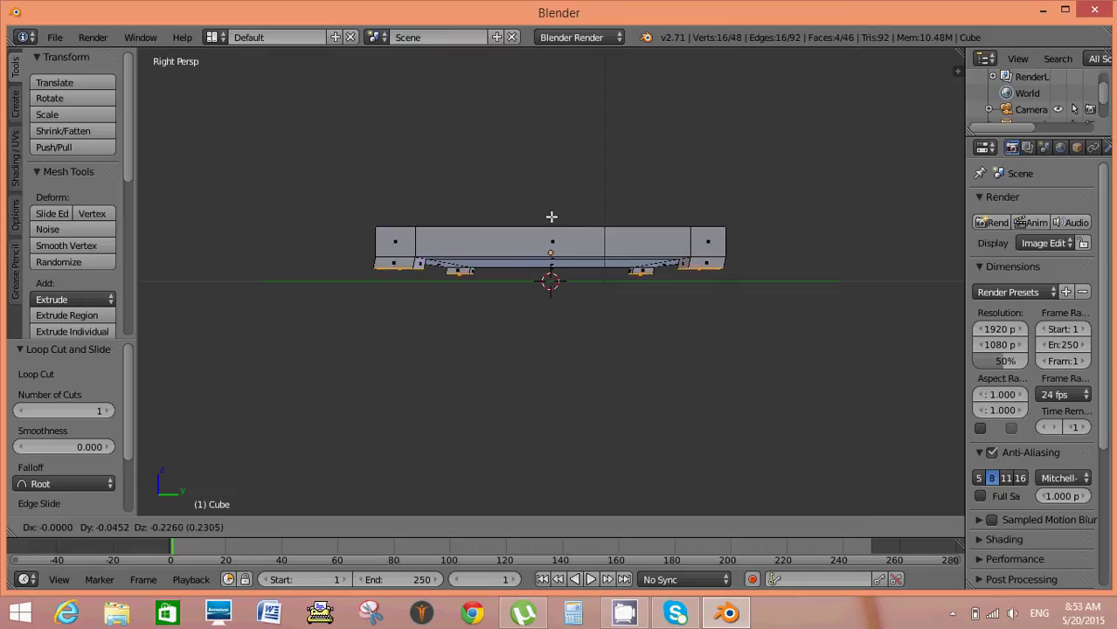
key(z)
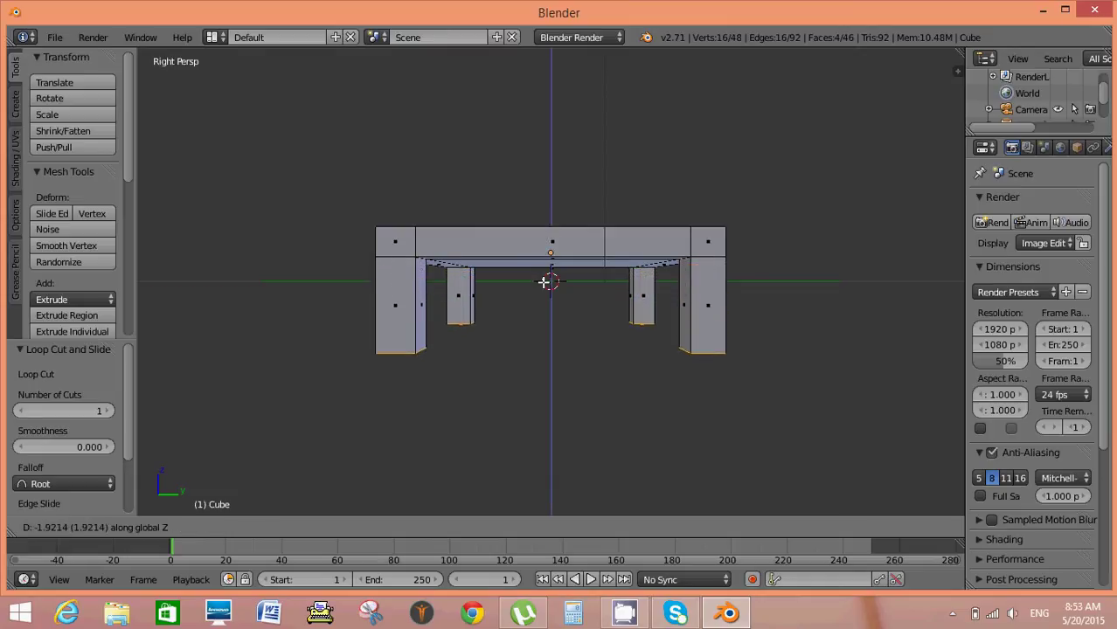
click(540, 314)
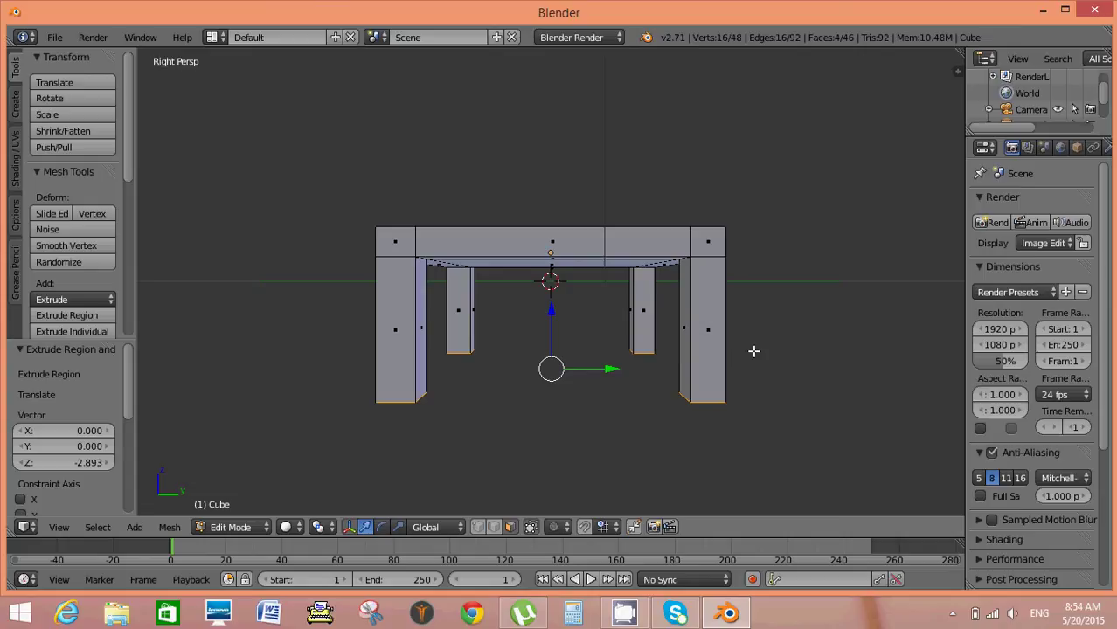
key(space)
key(Return)
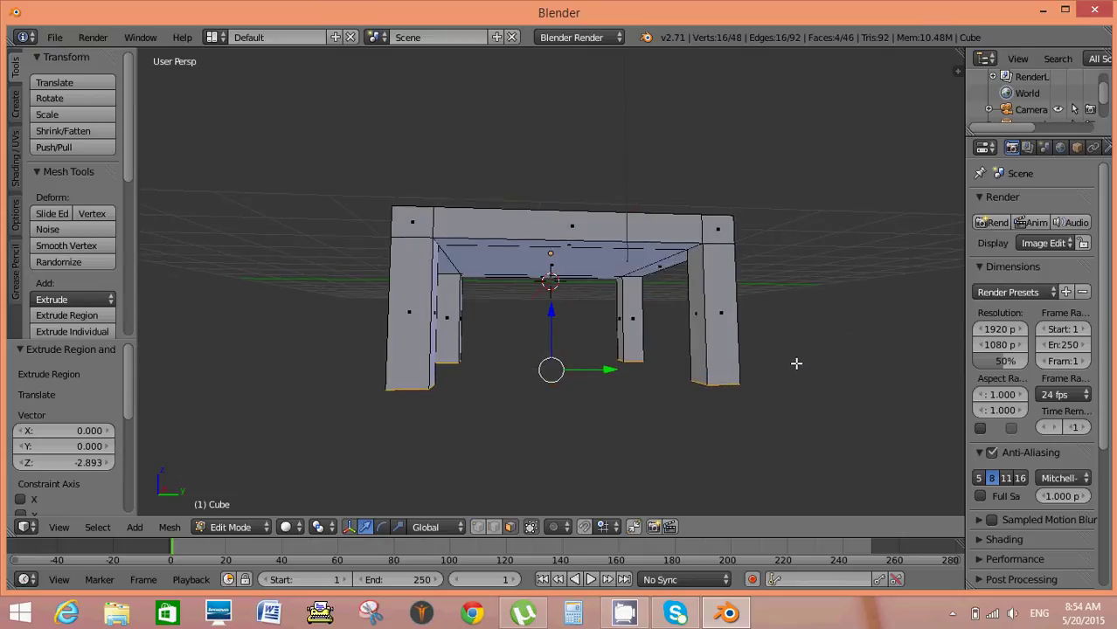
mouse_move(796, 363)
middle_down()
mouse_move(803, 376)
mouse_move(842, 380)
middle_up()
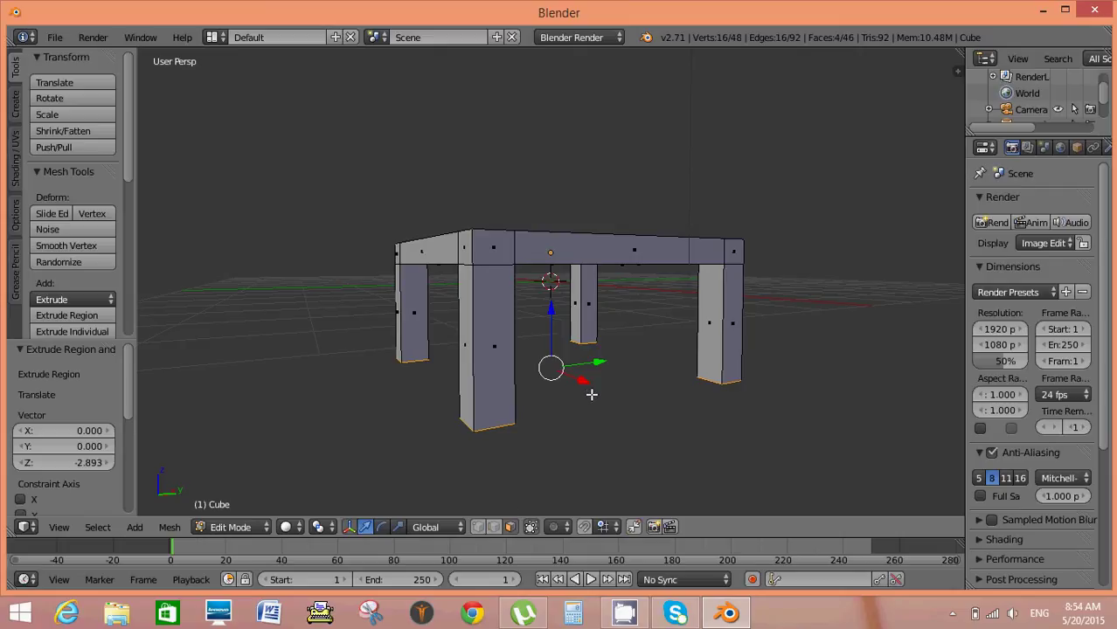
Open the viewport side panel, expand Mesh Display and enable Background Images
key(n)
scroll(835, 404, down, 3)
click(834, 405)
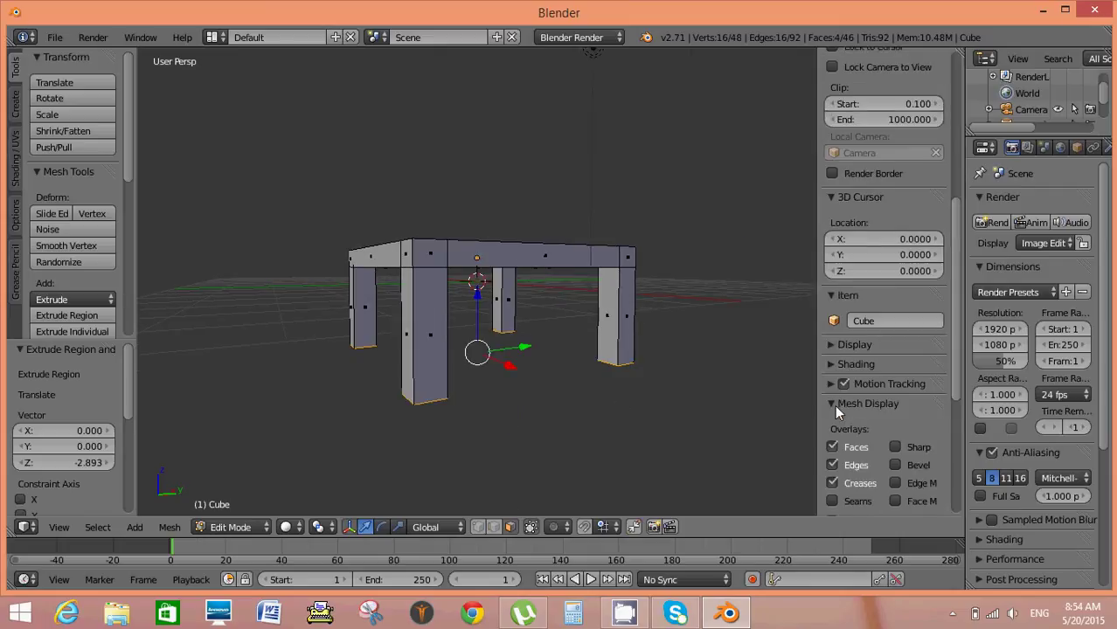
scroll(835, 404, down, 3)
scroll(862, 291, down, 5)
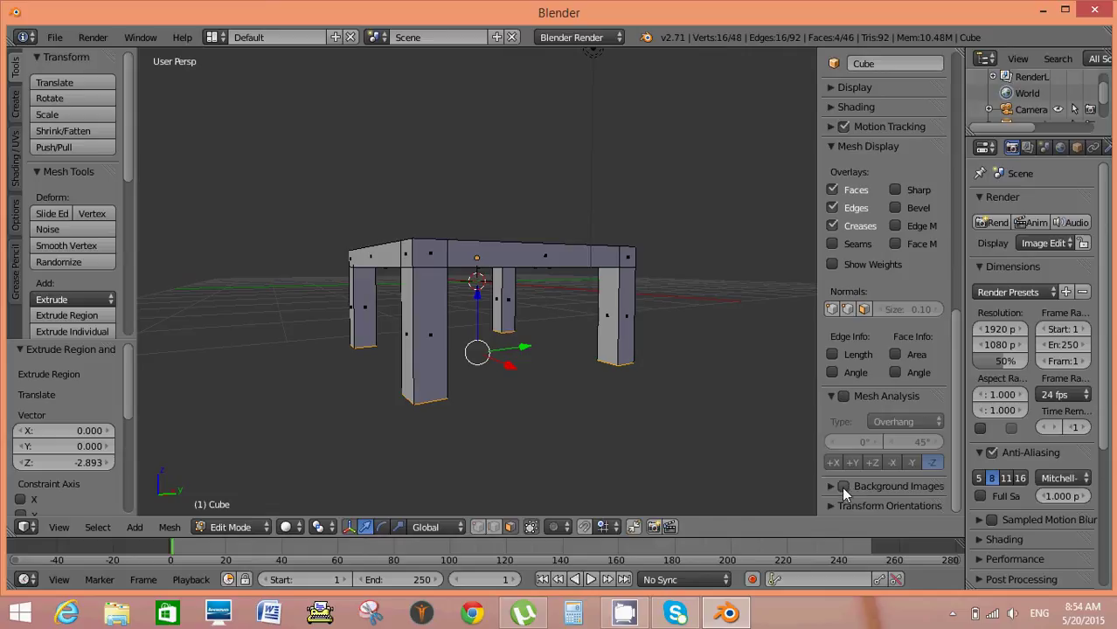
click(893, 486)
Add an empty background image slot, cancel the file browser, and turn Background Images off
scroll(893, 463, down, 1)
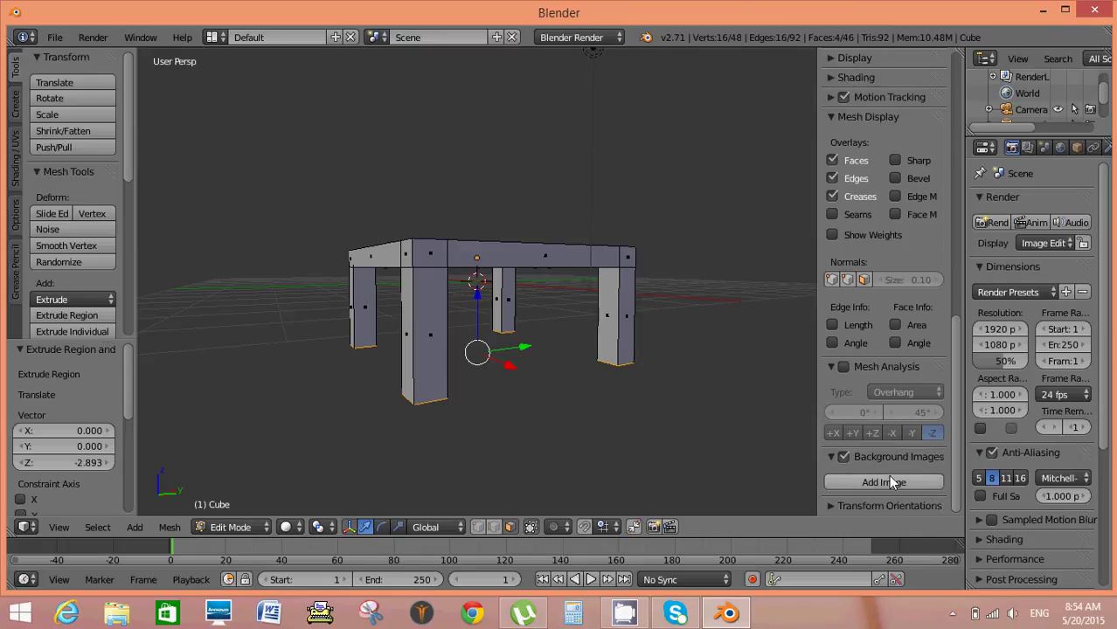
click(890, 482)
scroll(920, 500, down, 3)
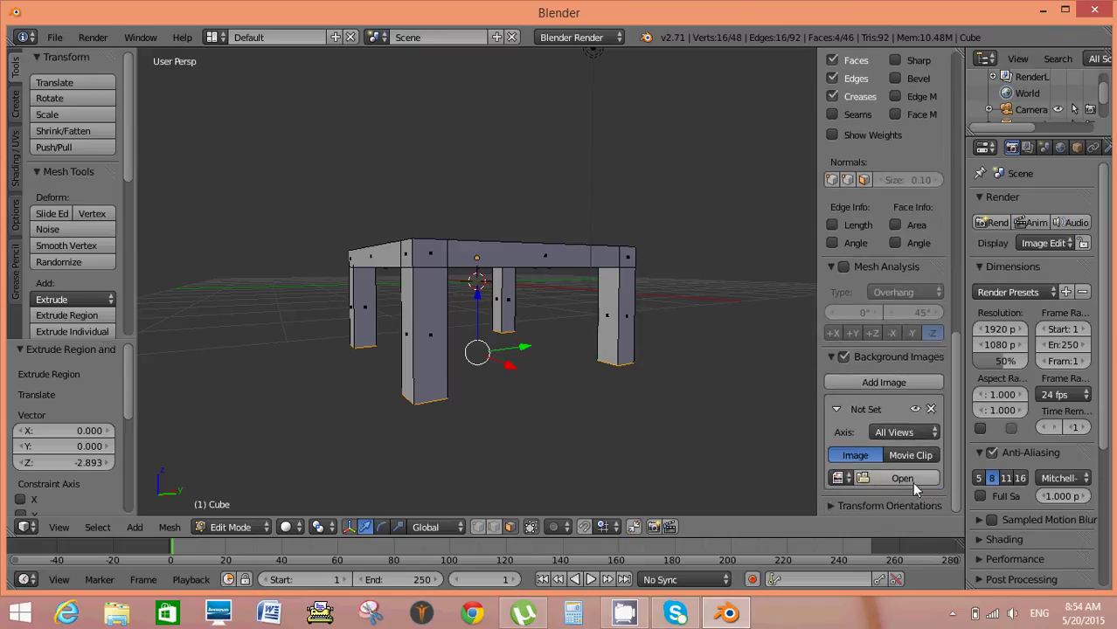
click(911, 482)
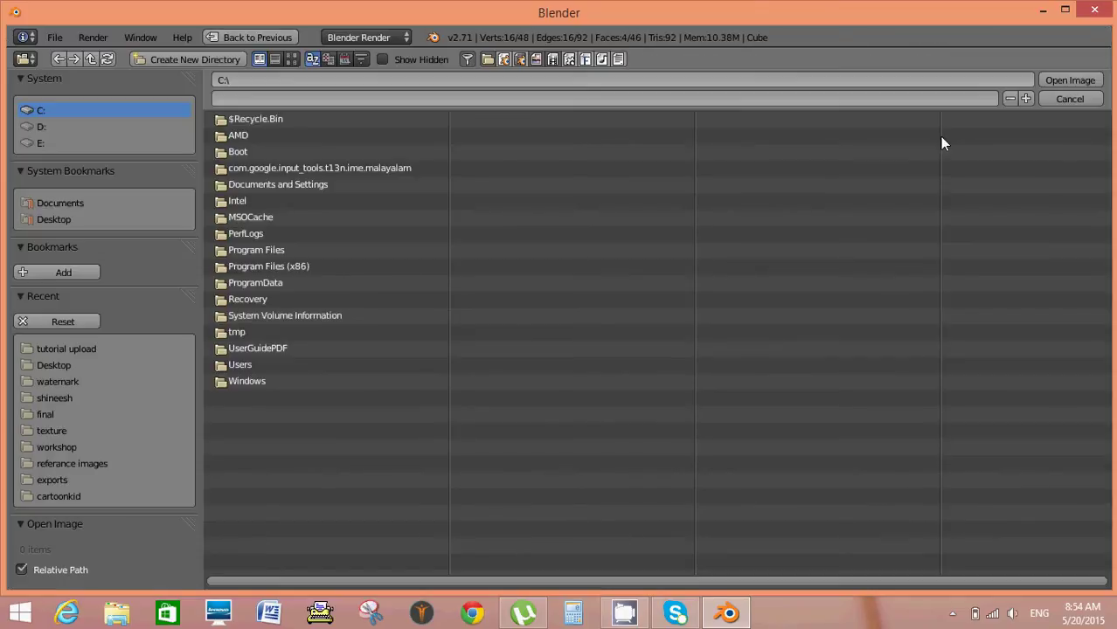
click(1070, 99)
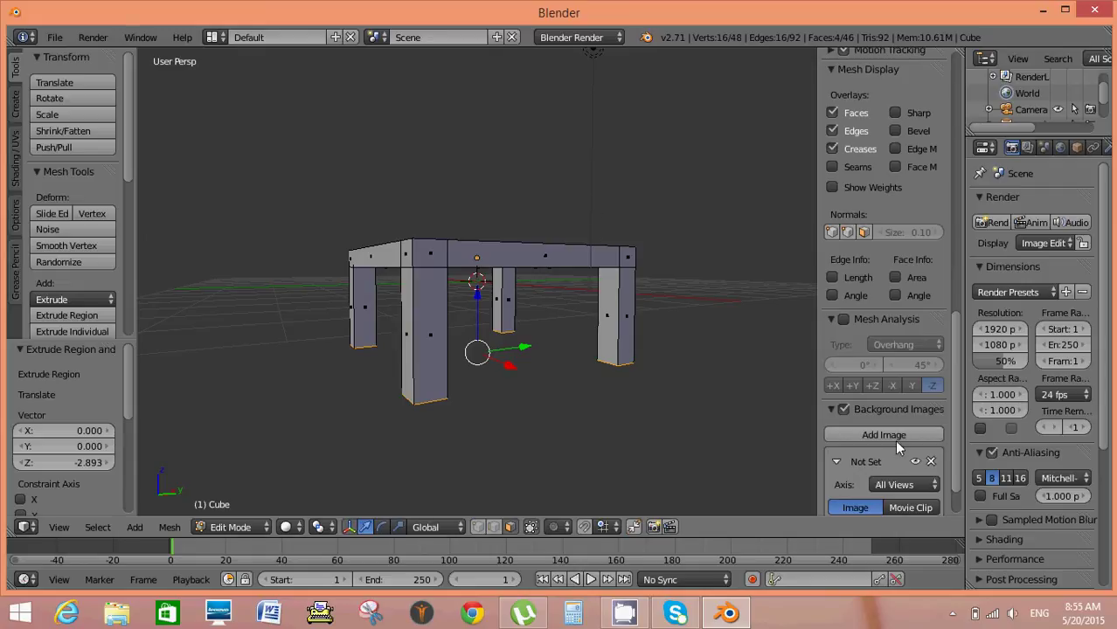
click(844, 408)
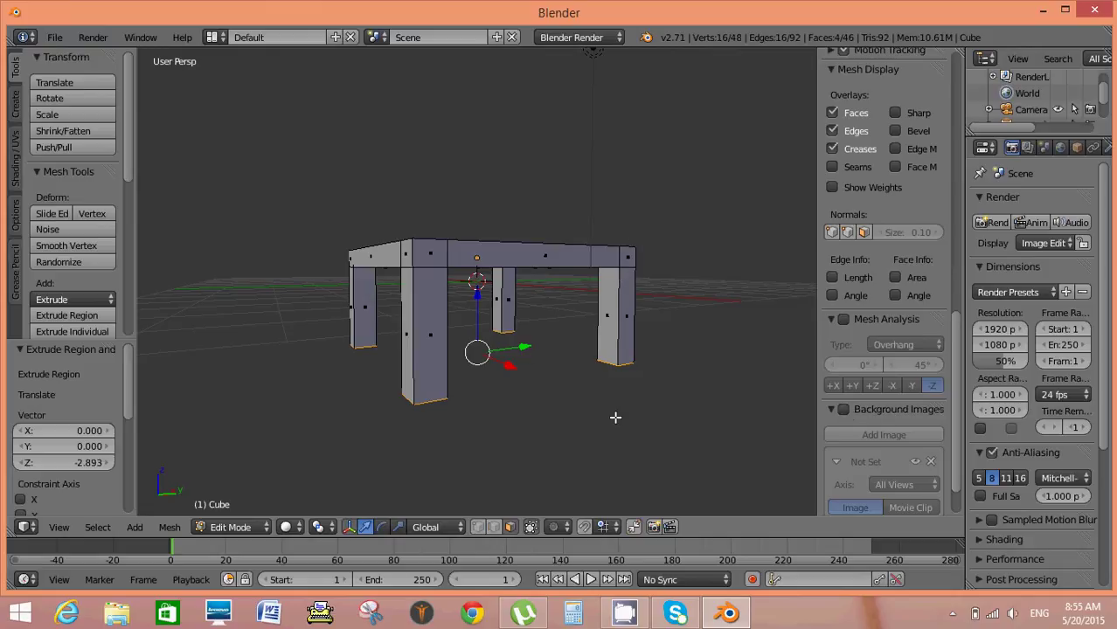
In edge select mode, loop-cut around the table top's sides and scale the loop to 1.016
click(480, 524)
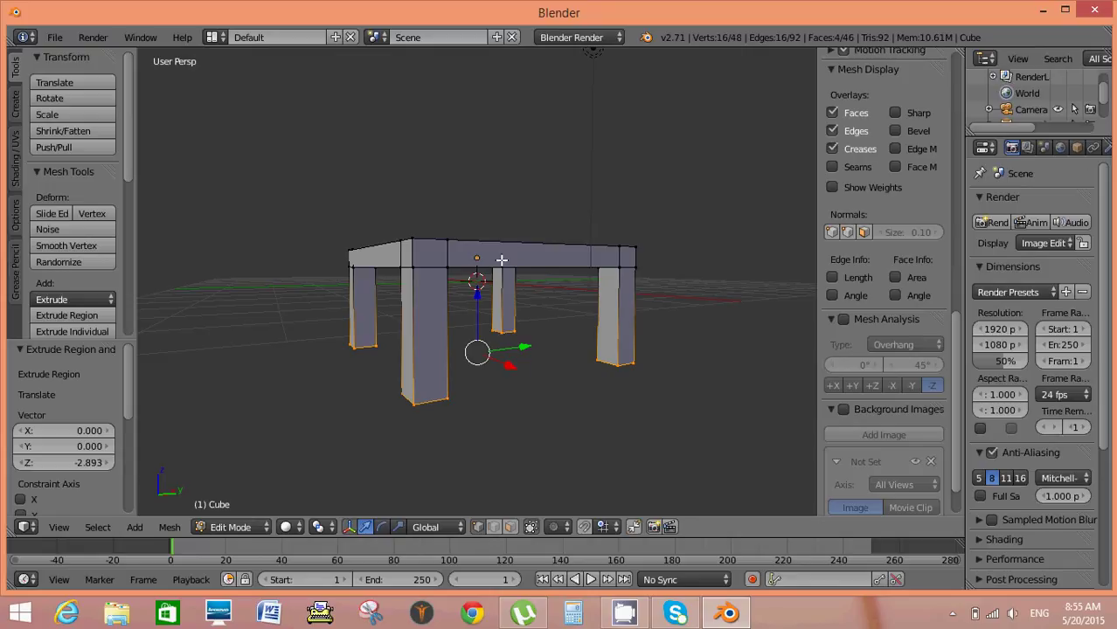
key(ctrl+r)
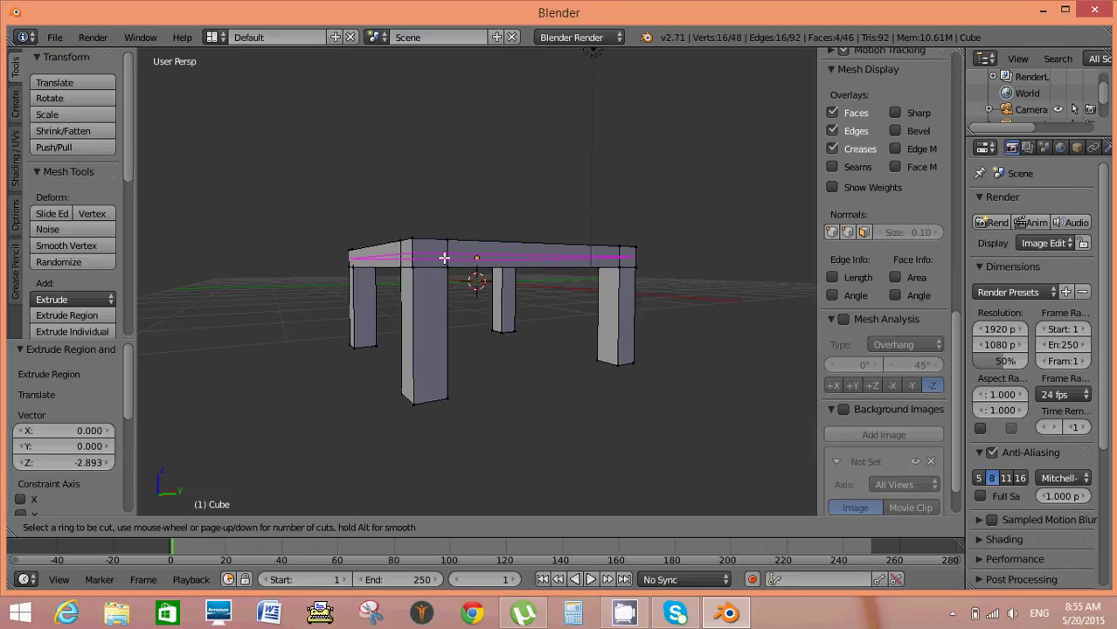
click(443, 258)
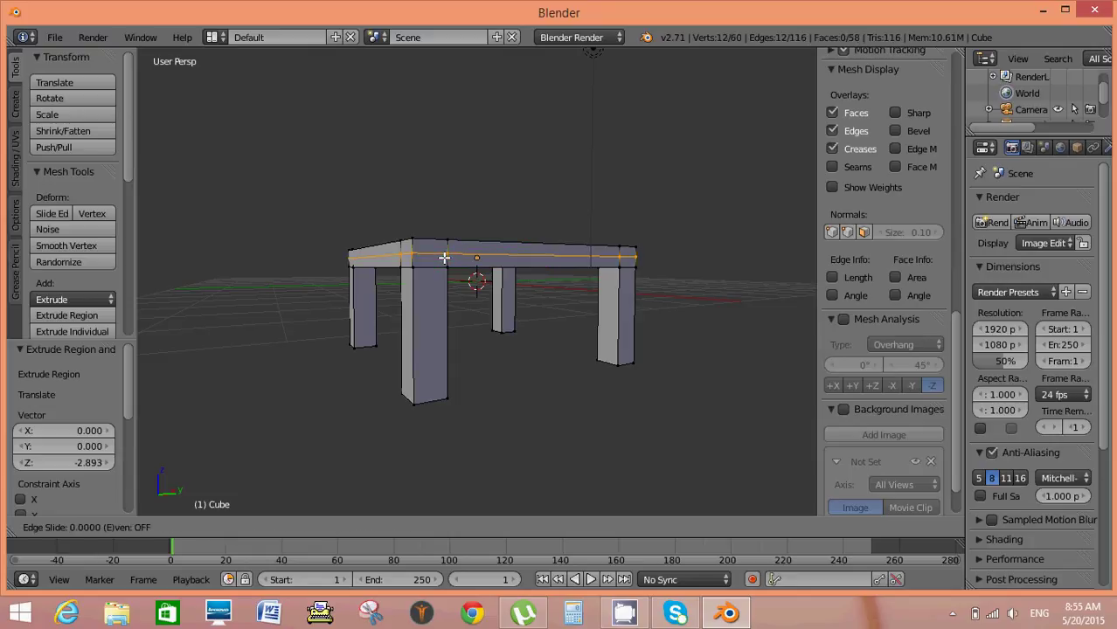
click(444, 258)
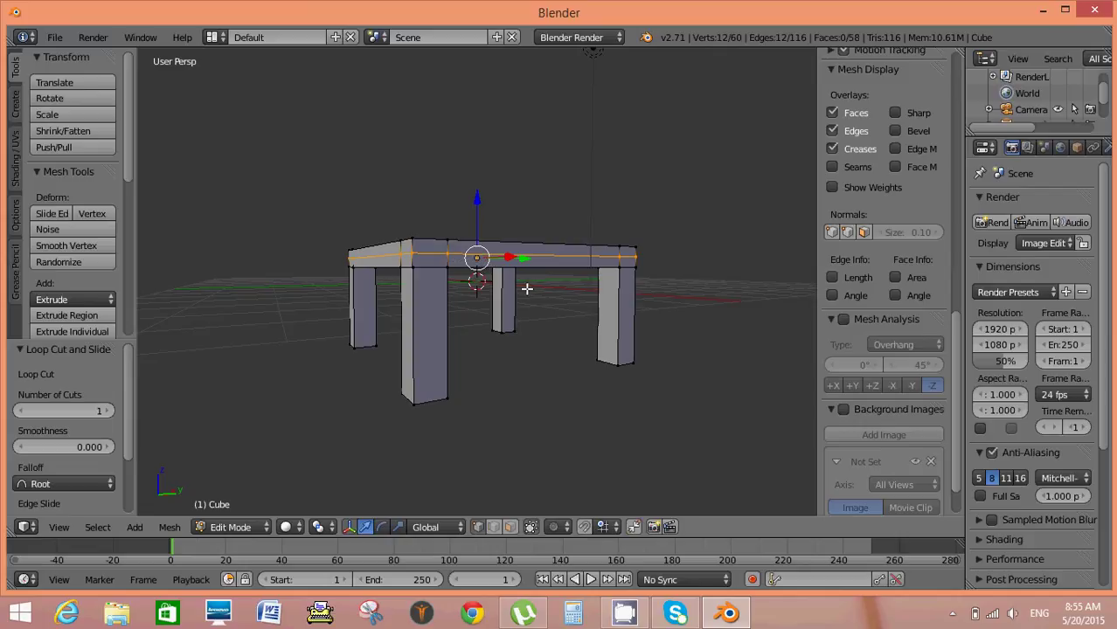
key(s)
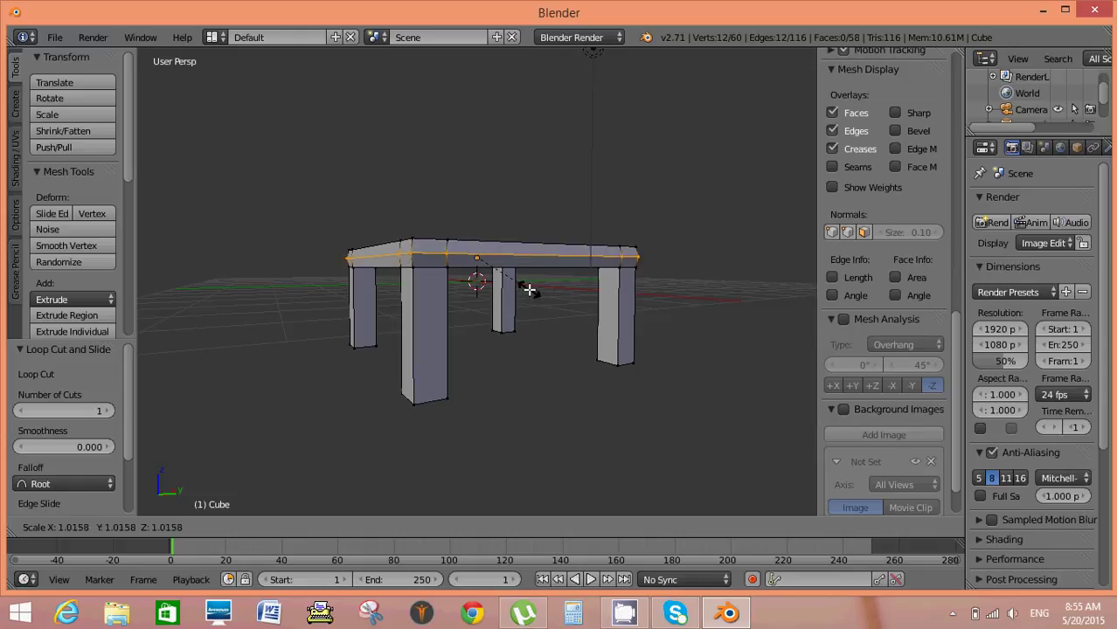
click(529, 291)
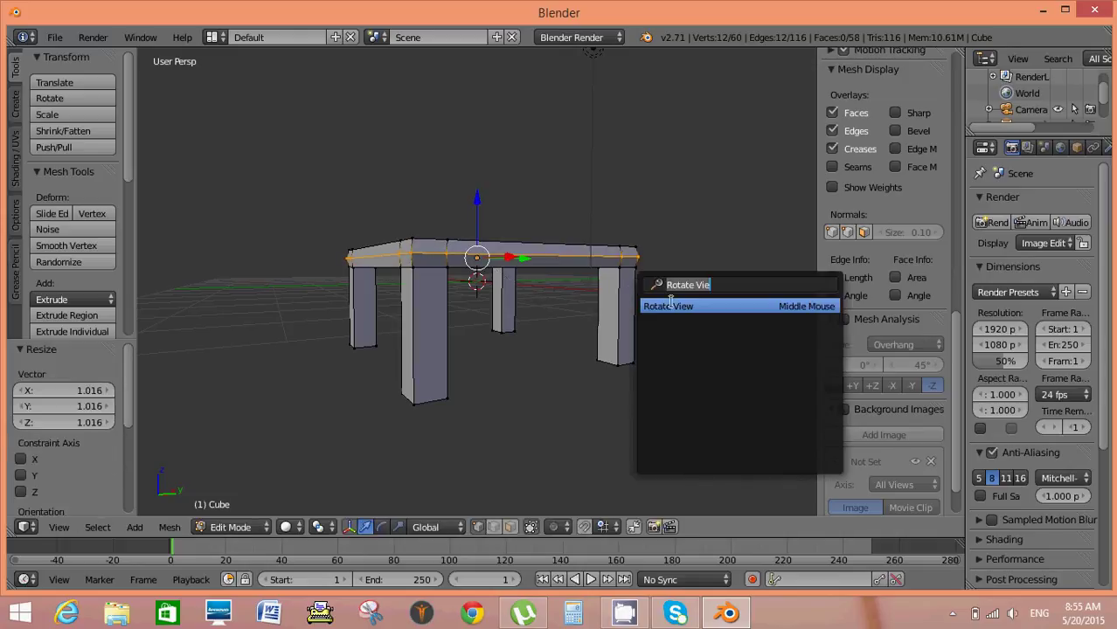
mouse_move(633, 285)
middle_down()
mouse_move(527, 407)
mouse_move(465, 357)
mouse_move(453, 316)
mouse_move(436, 344)
mouse_move(368, 357)
mouse_move(320, 340)
mouse_move(327, 354)
mouse_move(498, 379)
mouse_move(618, 309)
mouse_move(690, 329)
mouse_move(804, 317)
mouse_move(762, 338)
middle_up()
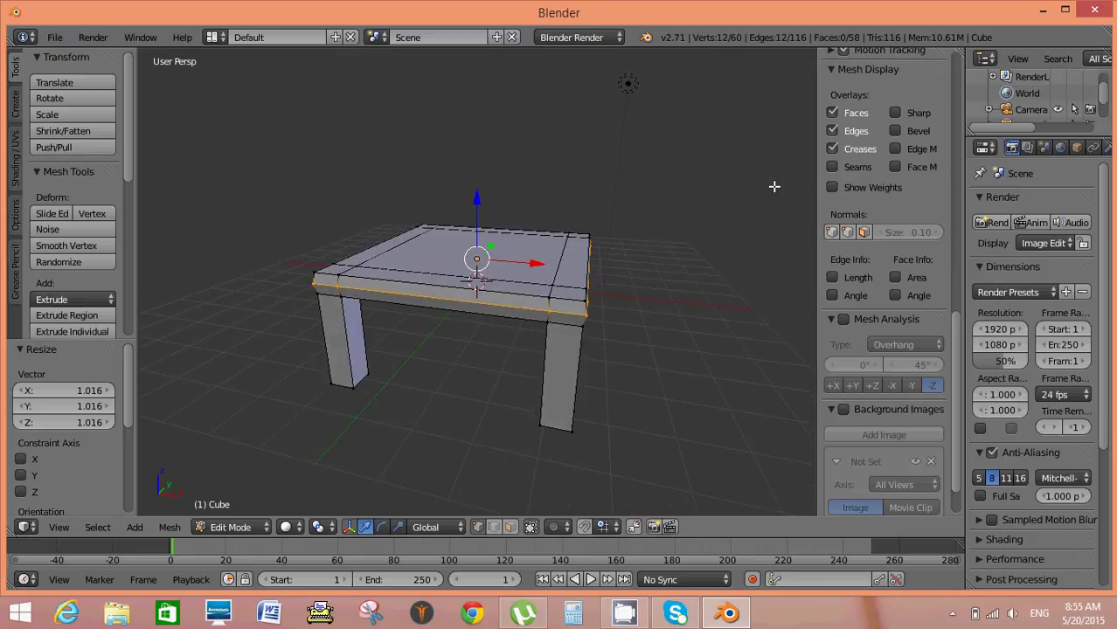
Close the side panel, widen the properties area, then add and remove a Subdivision Surface modifier
key(n)
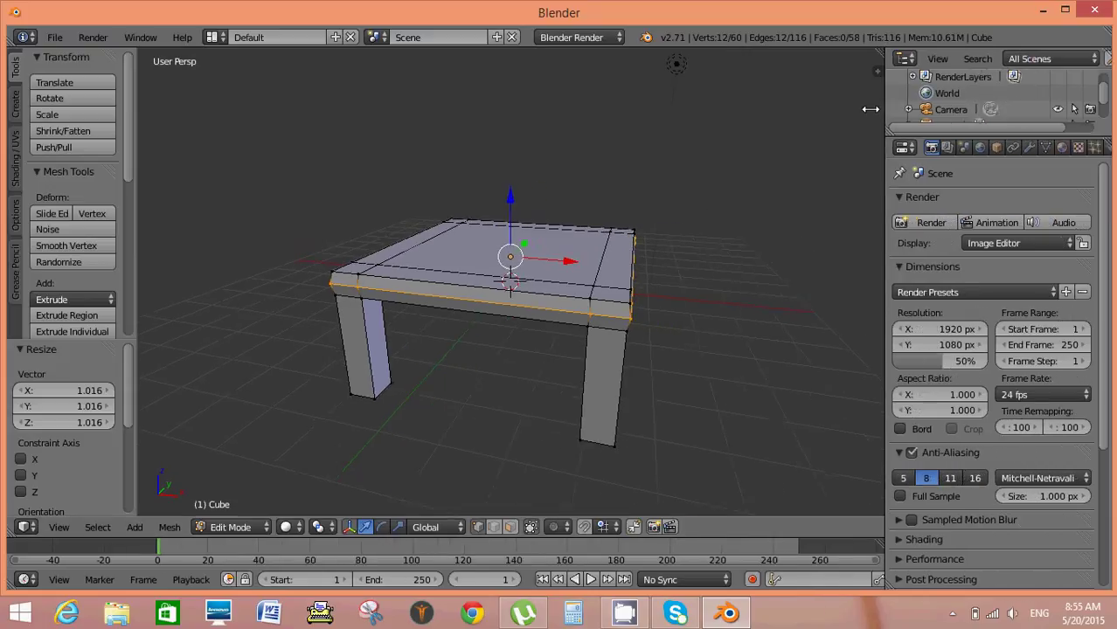
drag(965, 102, 852, 110)
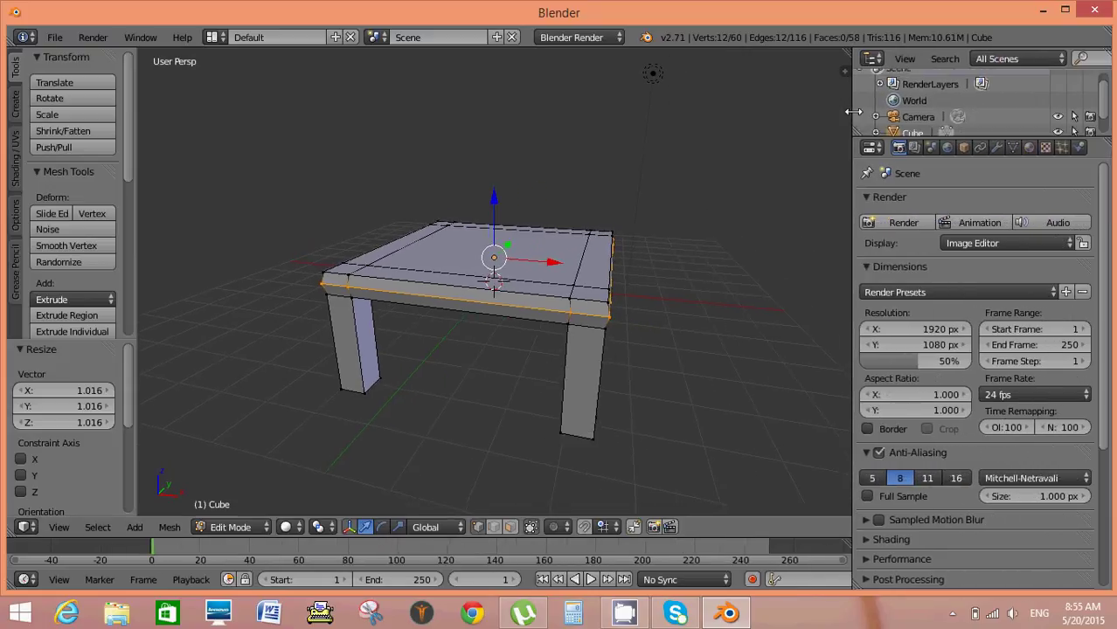
click(994, 149)
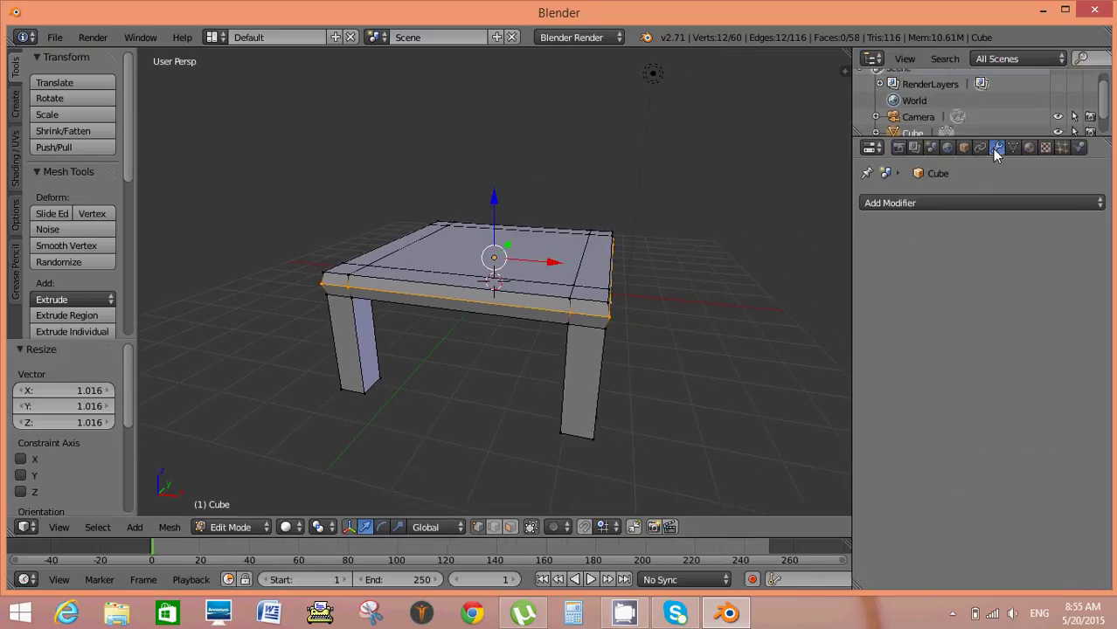
click(1075, 206)
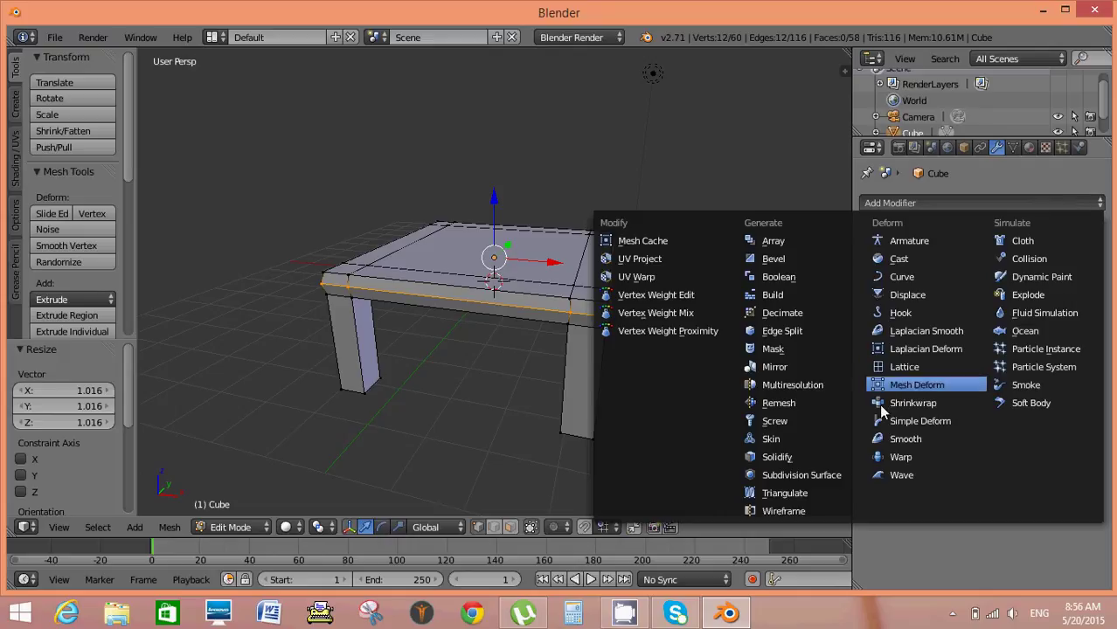
click(840, 479)
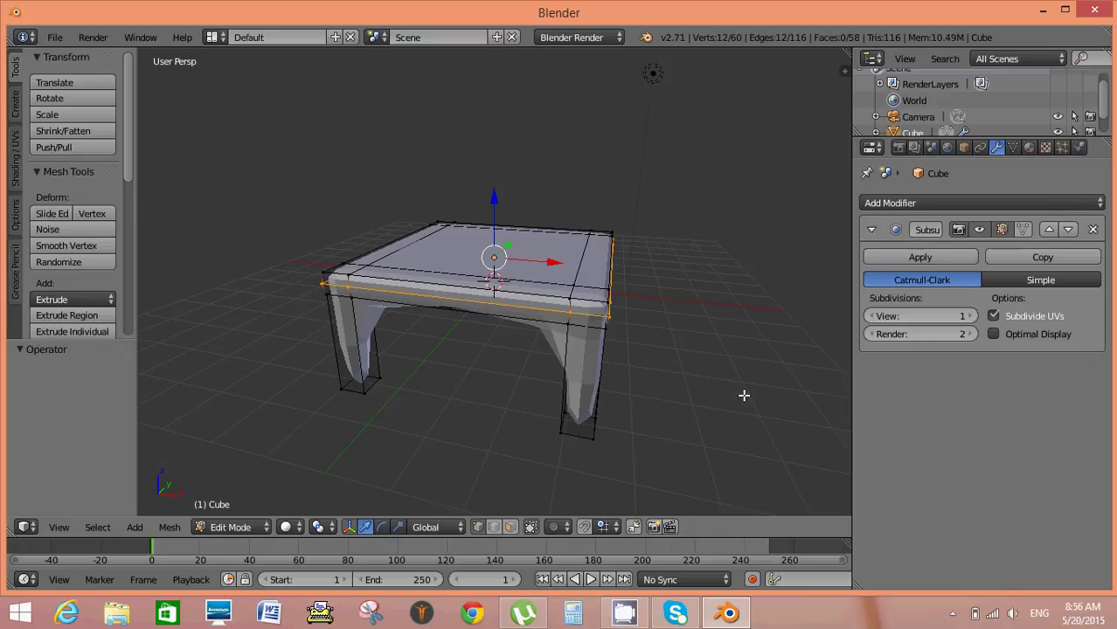
key(ctrl+z)
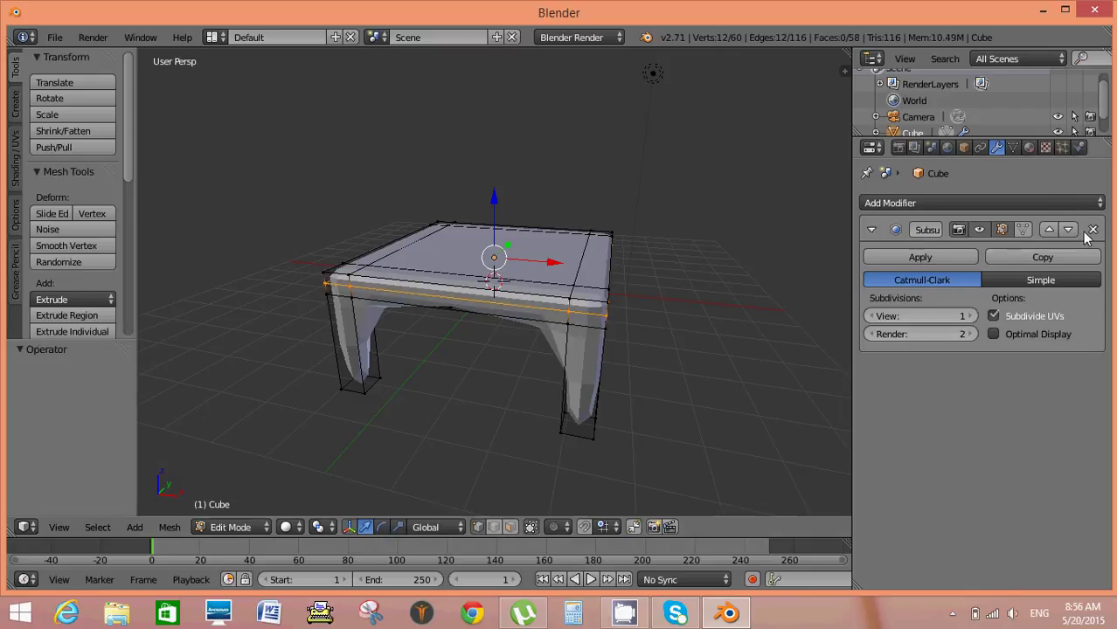
click(1092, 229)
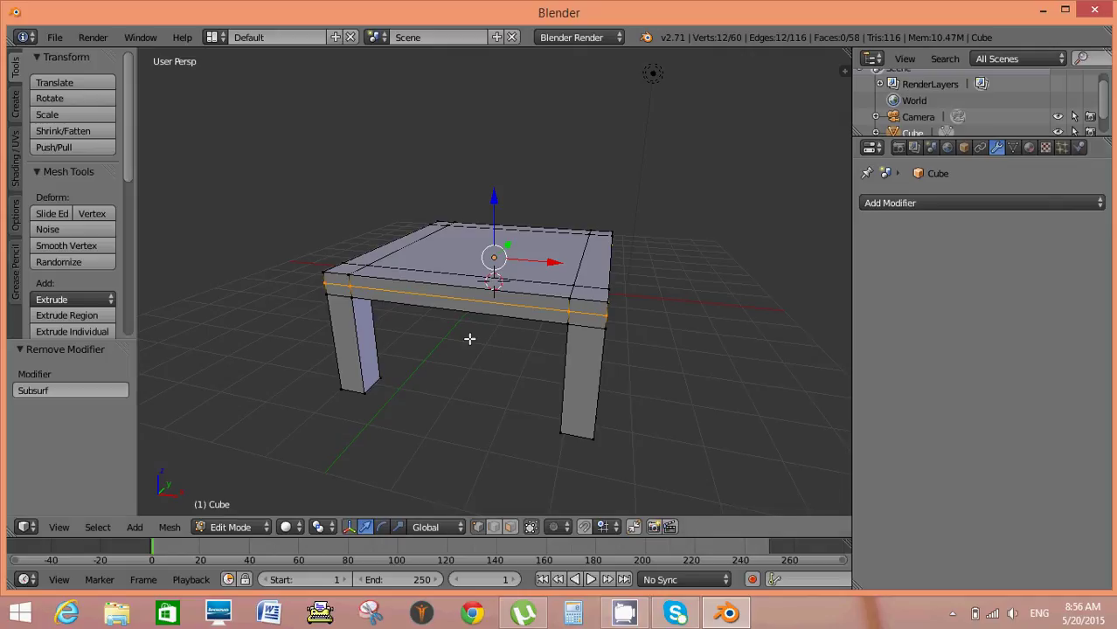
Scale the tabletop rim edge loop outward by 1.023
key(s)
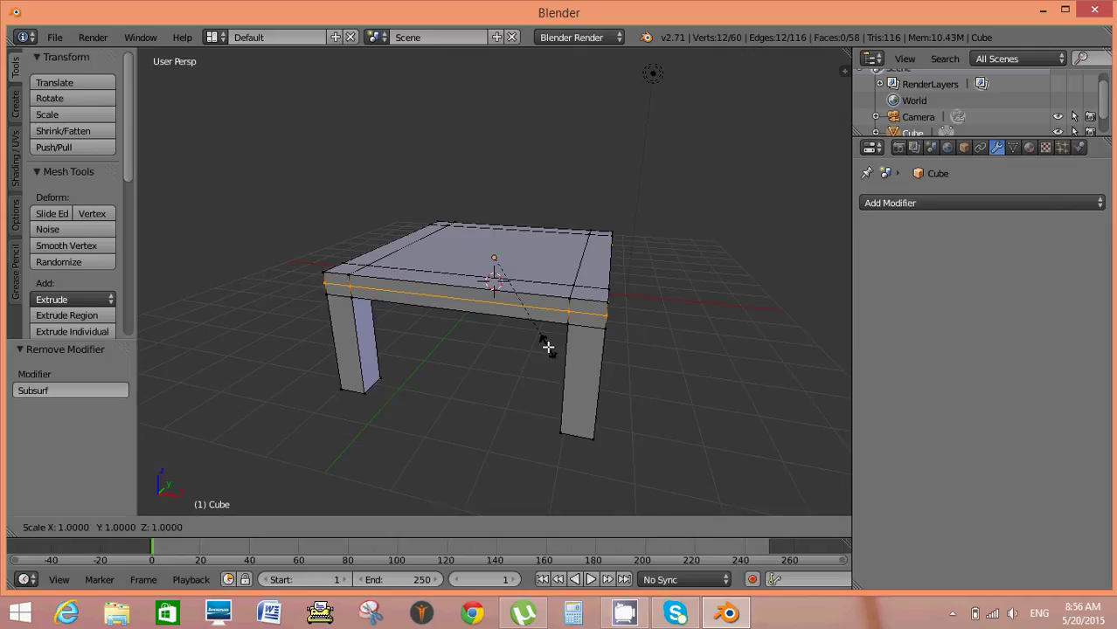
click(550, 348)
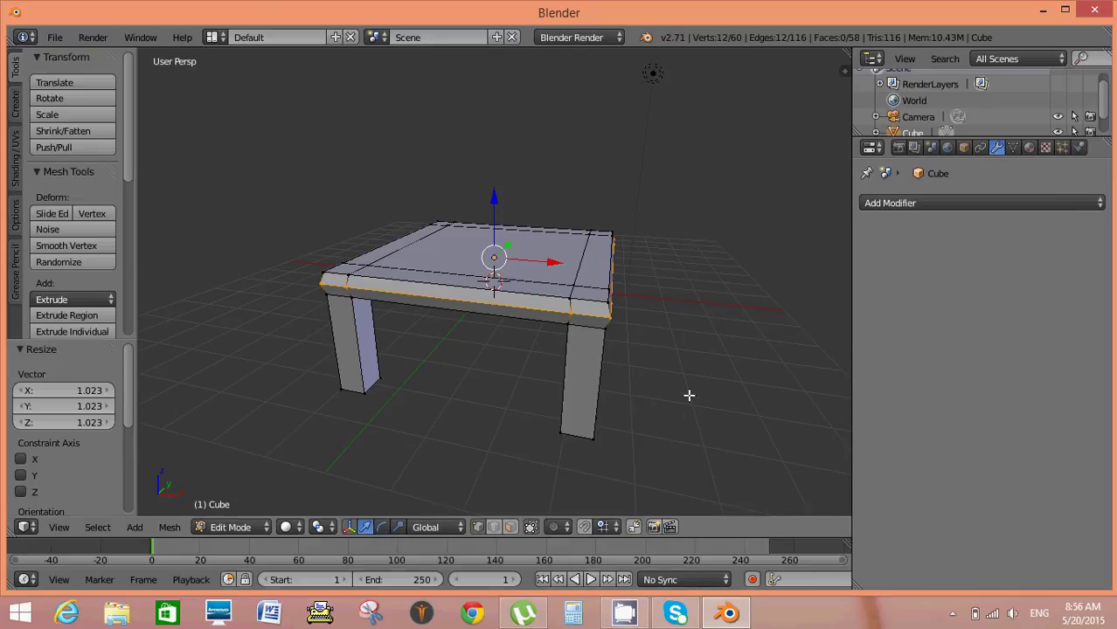
scroll(689, 394, up, 2)
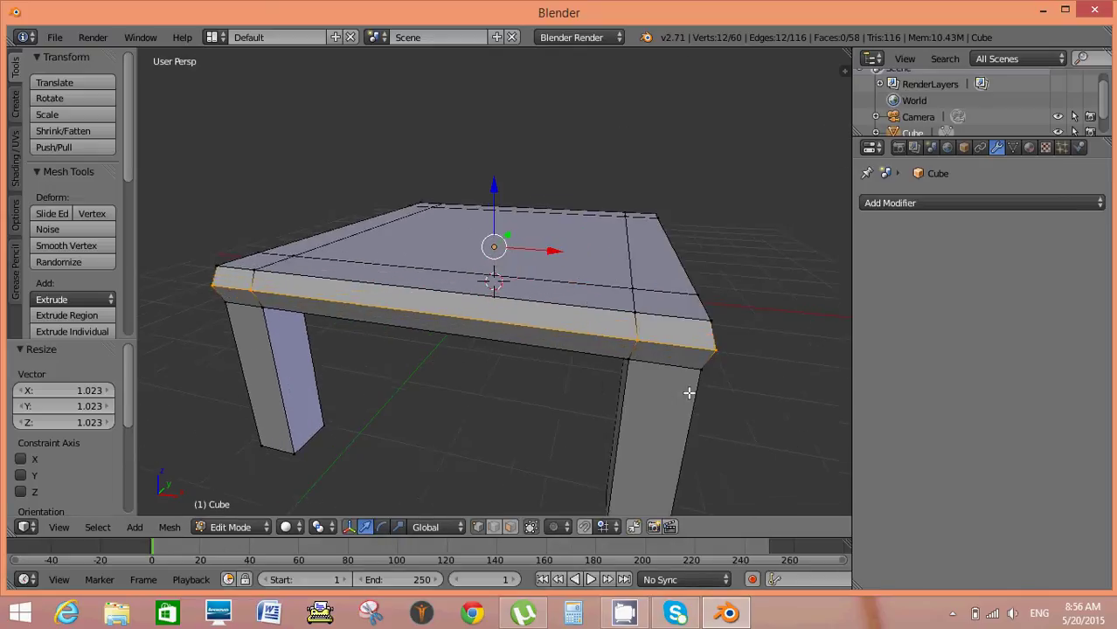
scroll(689, 392, down, 2)
Run 'rotate view' and orbit to a lower, frontal angle showing all four table legs
key(space)
text(rotate view)
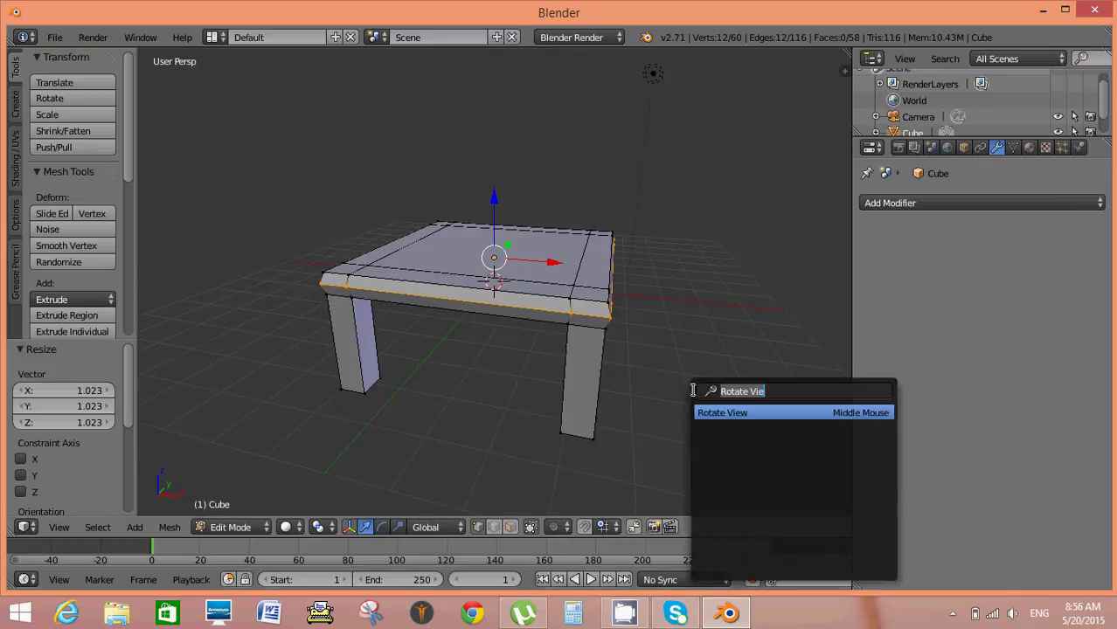
key(Return)
mouse_move(627, 403)
middle_down()
mouse_move(571, 363)
mouse_move(483, 402)
middle_up()
middle_drag(481, 403, 815, 391)
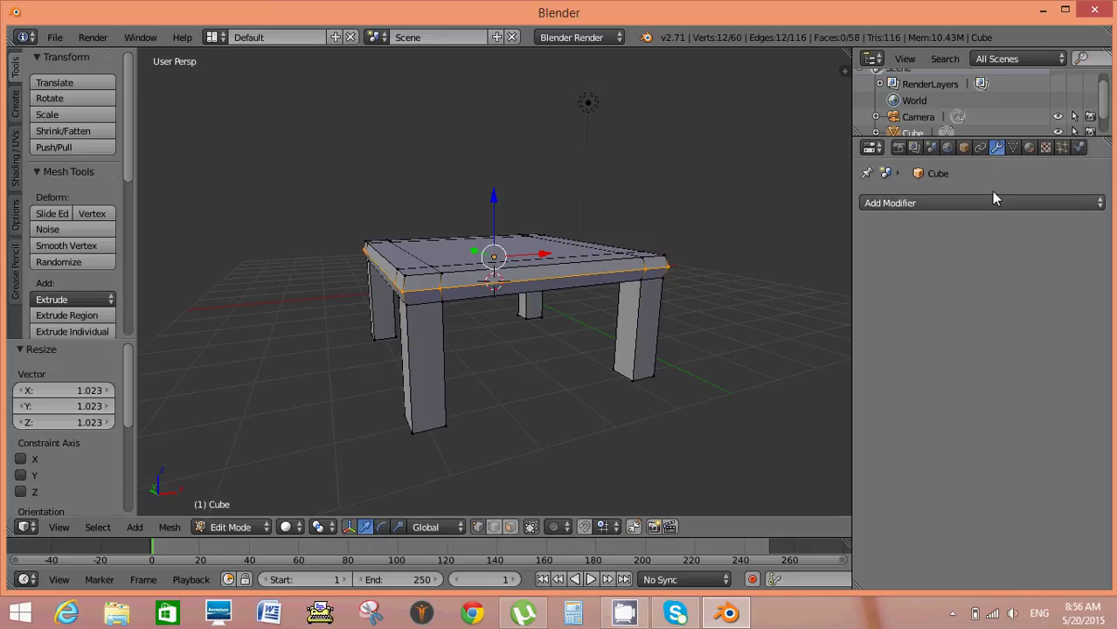
In the table material's texture settings, set the 'Tex' slot's type to Image or Movie
click(1029, 147)
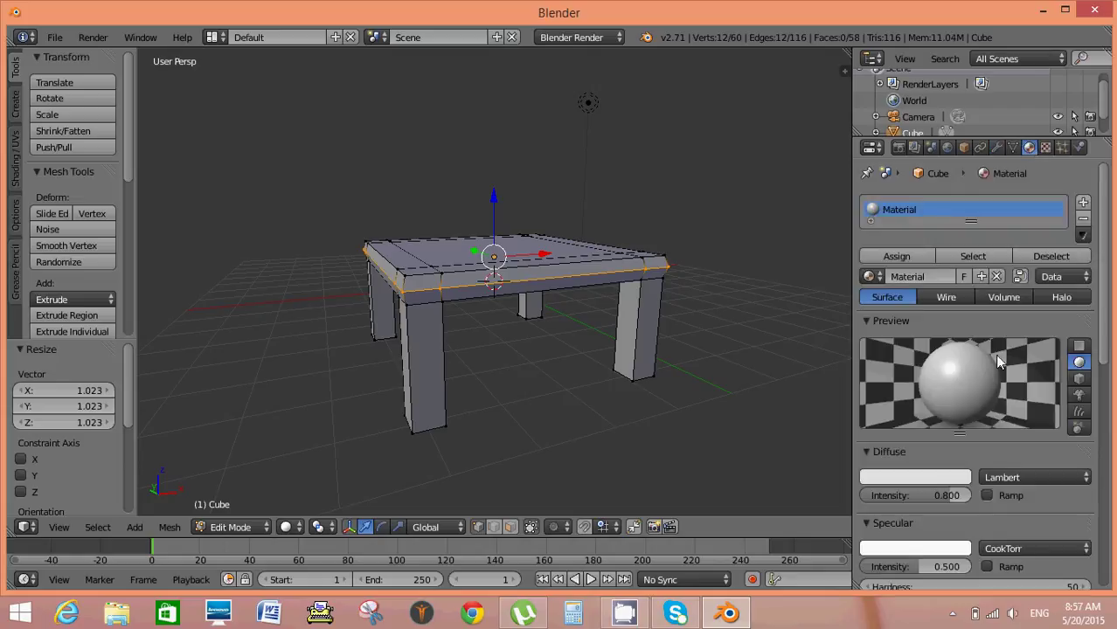
scroll(1019, 333, down, 5)
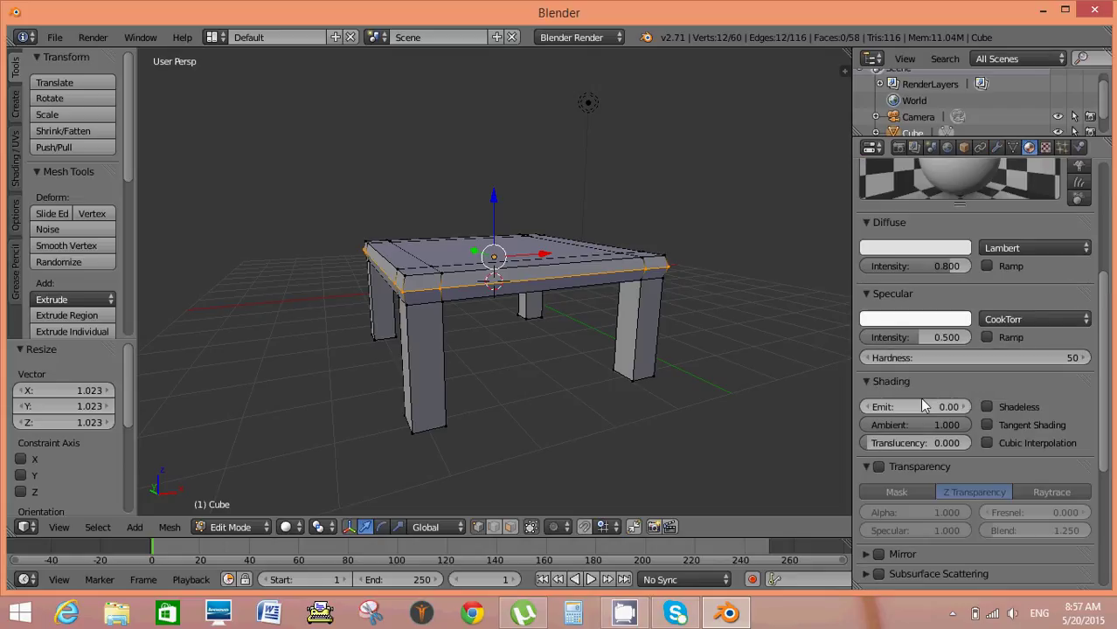
scroll(904, 397, up, 3)
scroll(906, 397, up, 1)
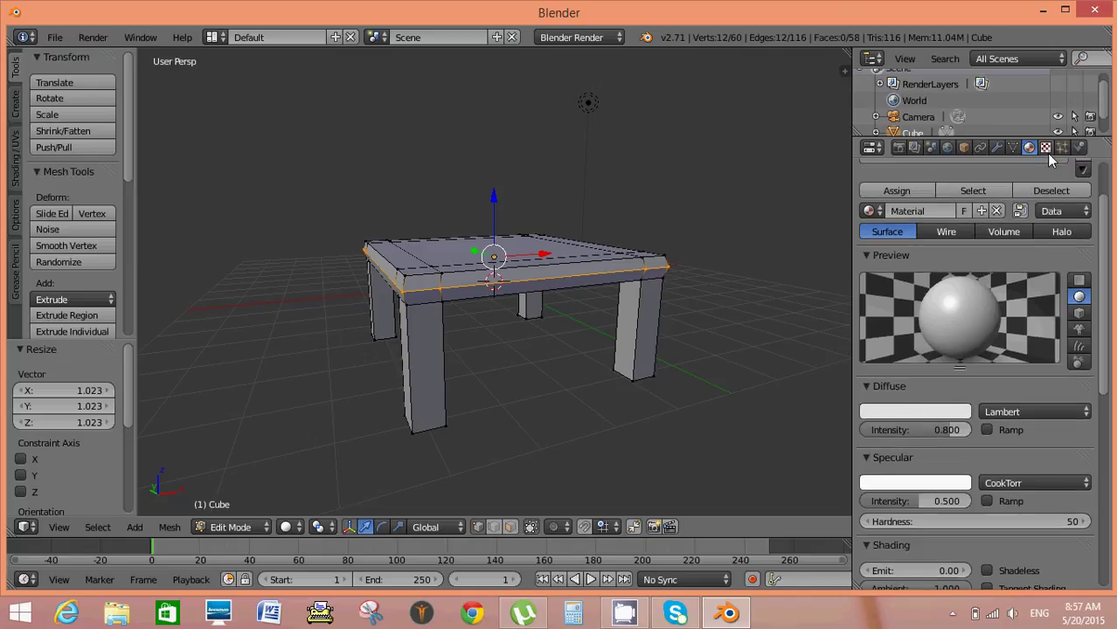
click(1045, 149)
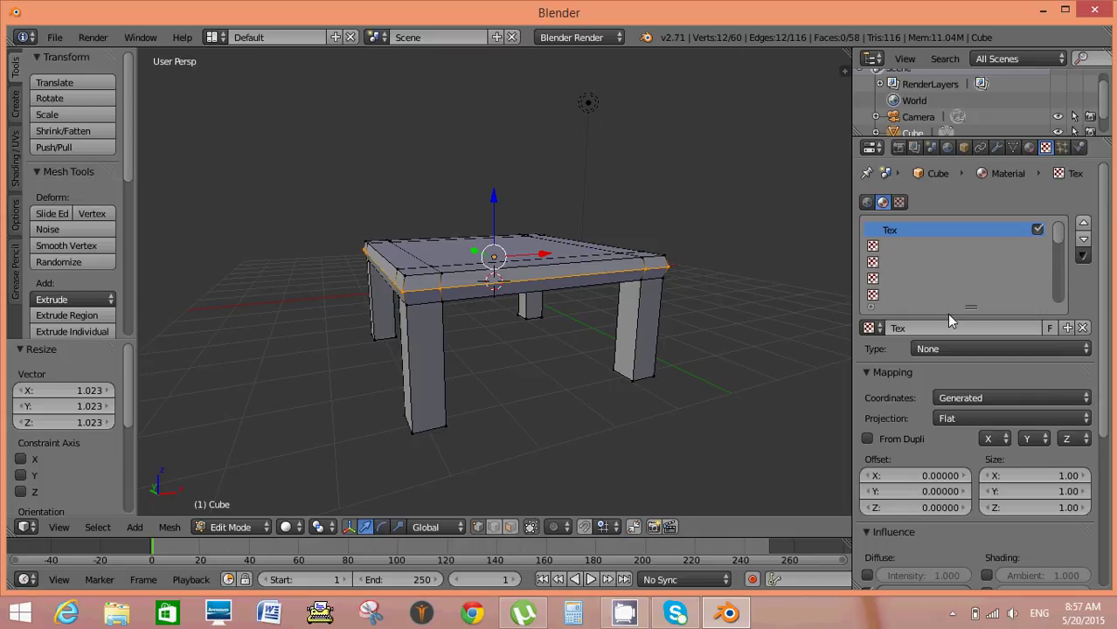
click(879, 328)
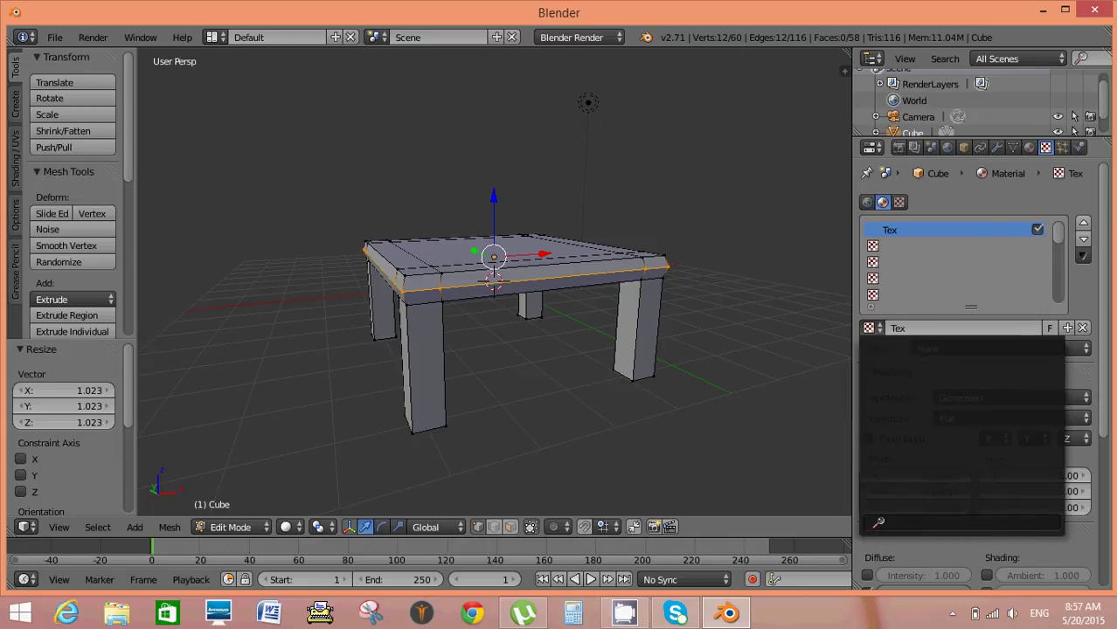
click(1085, 350)
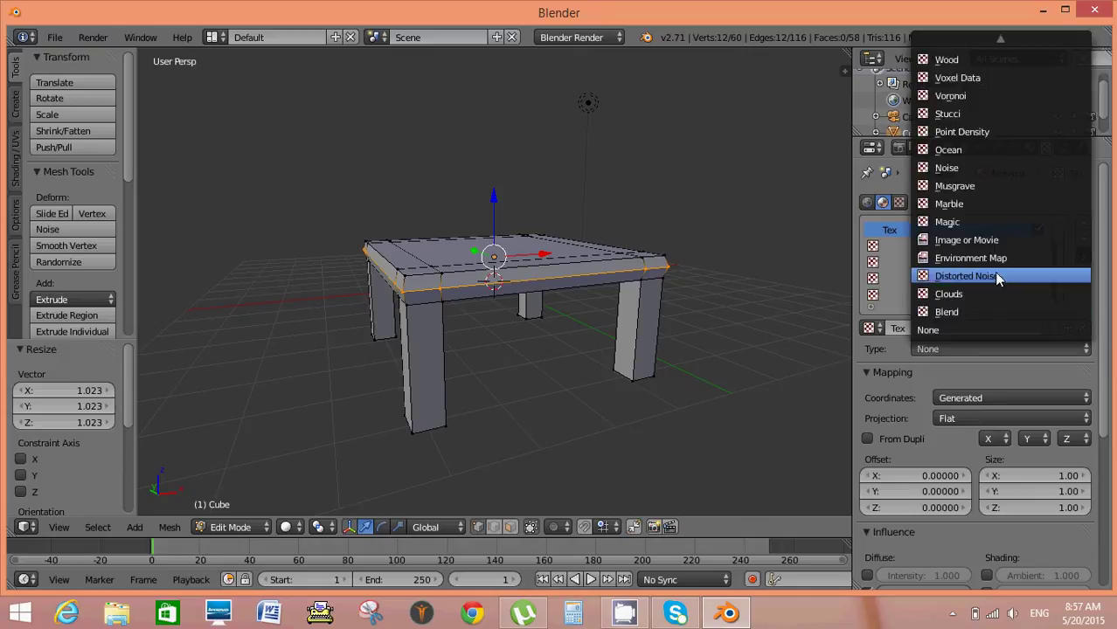
click(994, 241)
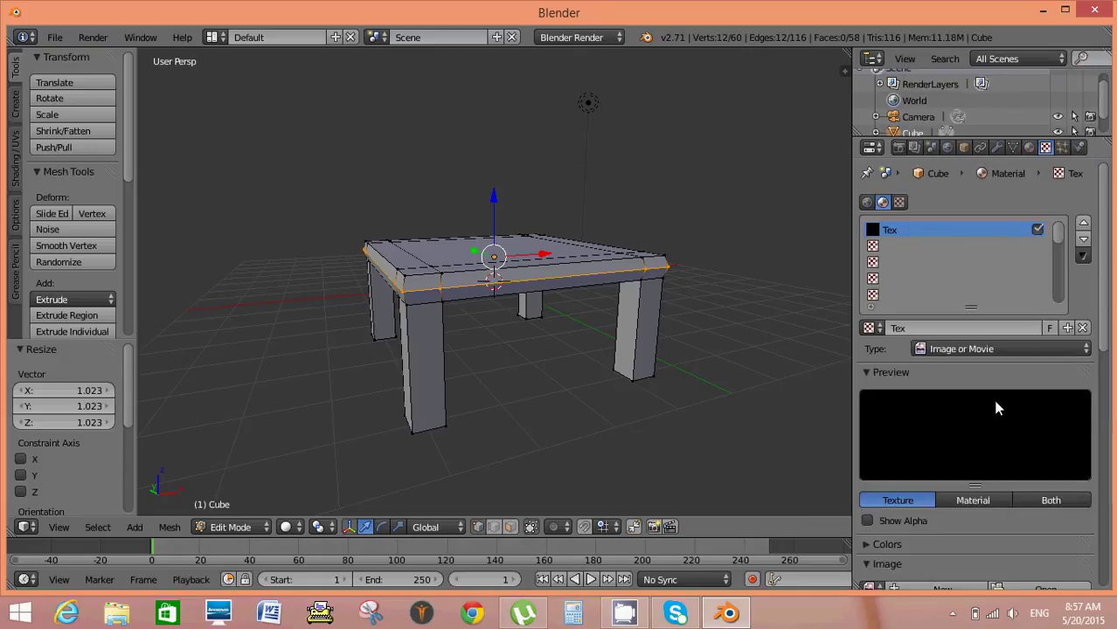
Load wood.jpg from the Desktop as the texture image
scroll(992, 396, down, 3)
scroll(993, 402, down, 2)
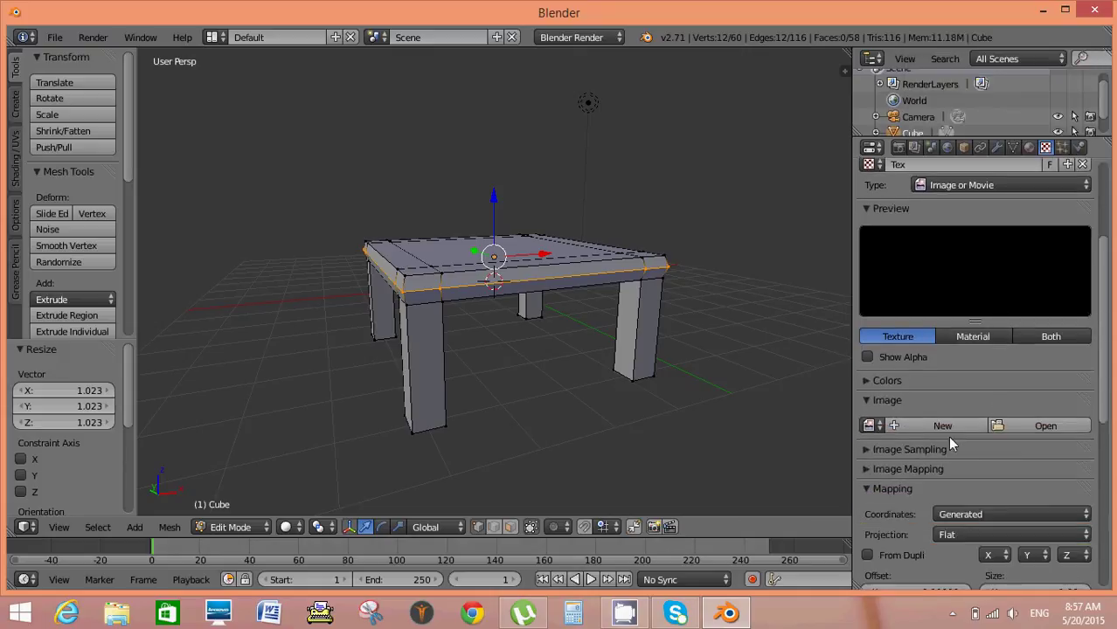
click(1027, 434)
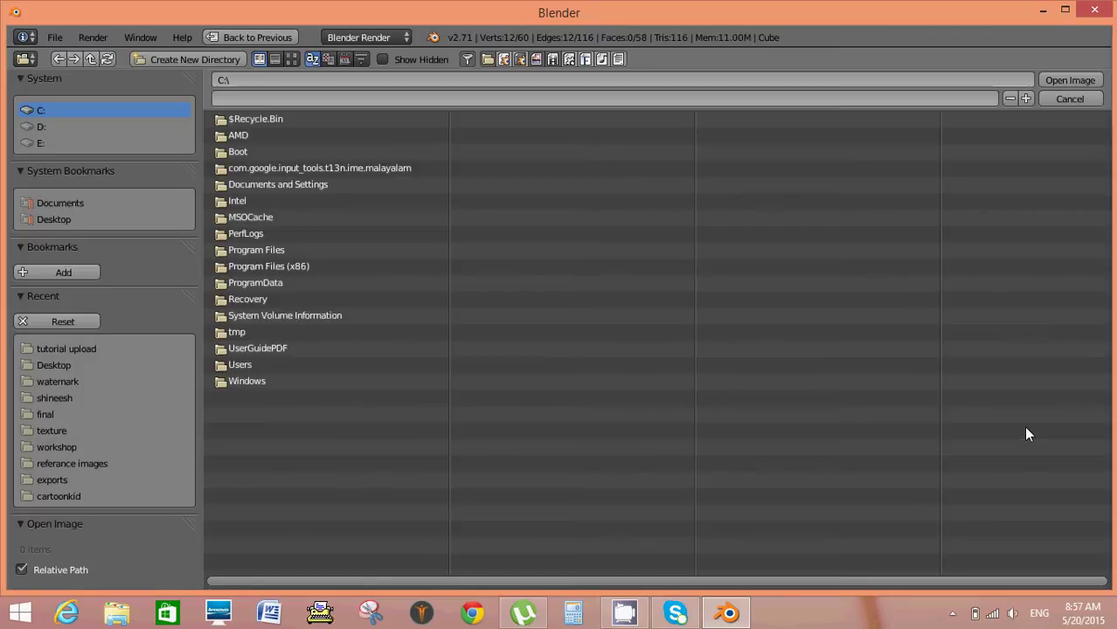
click(60, 365)
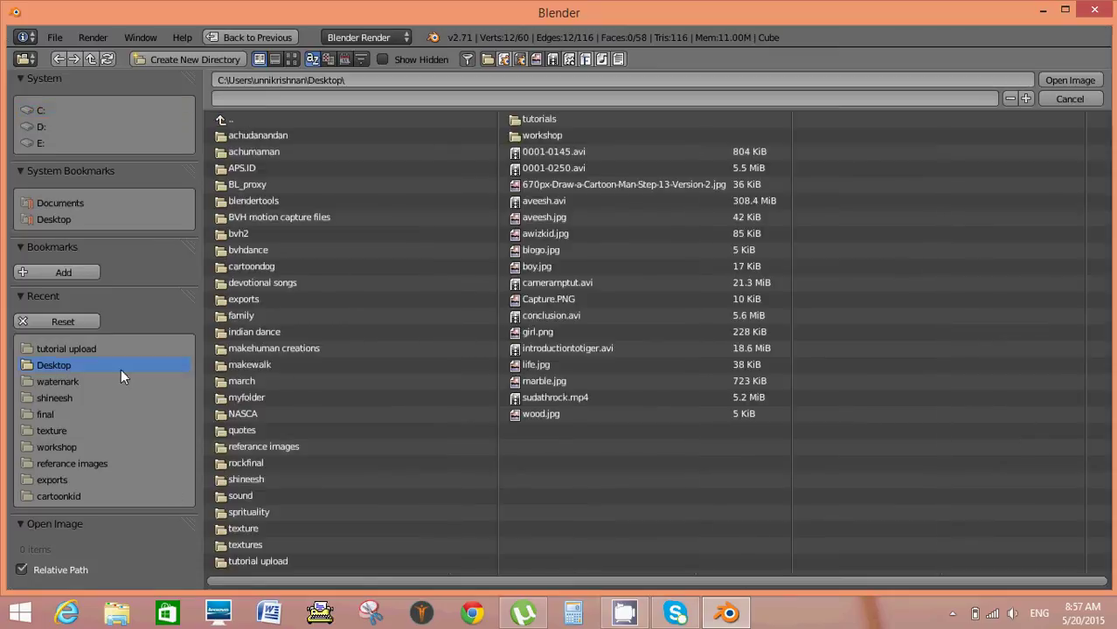
click(524, 417)
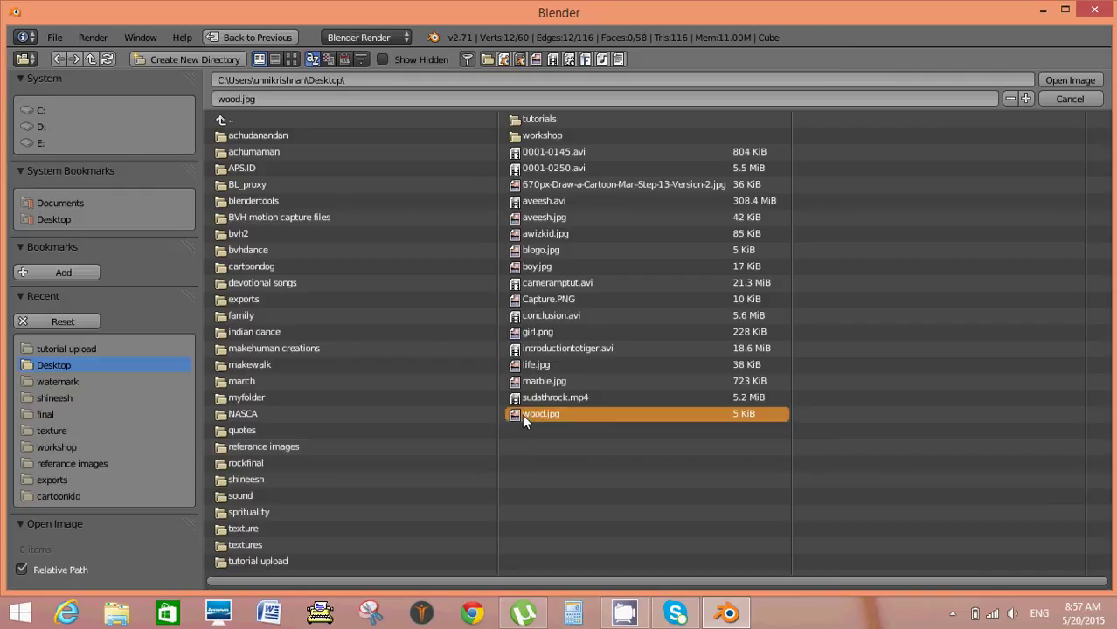
click(1069, 79)
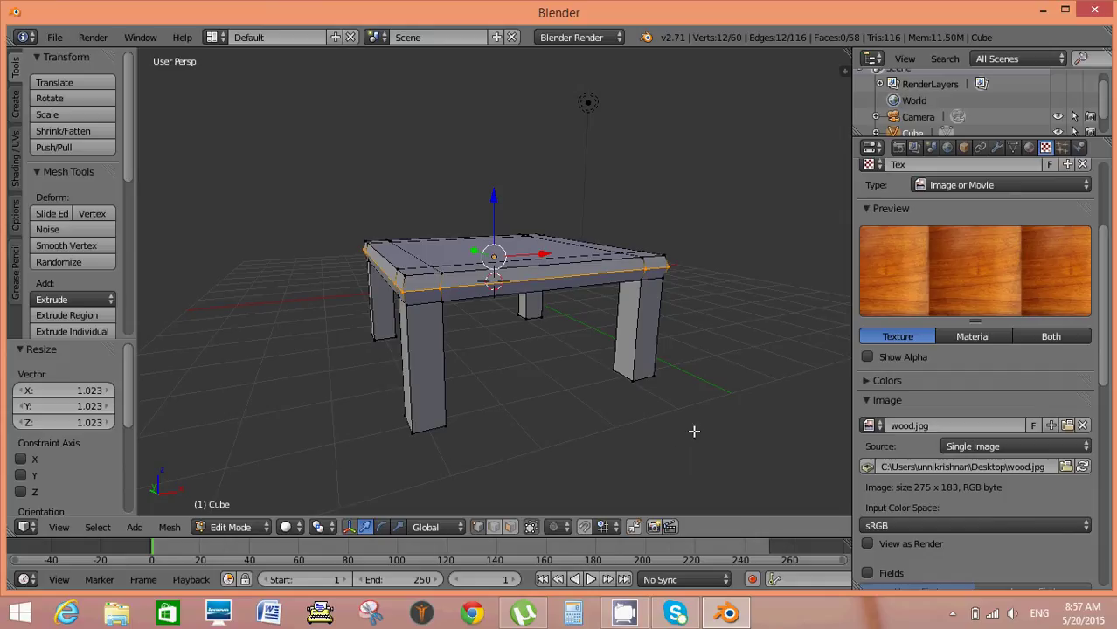
Preview the table in Rendered shading, return to Solid, and switch back to Object Mode
click(298, 528)
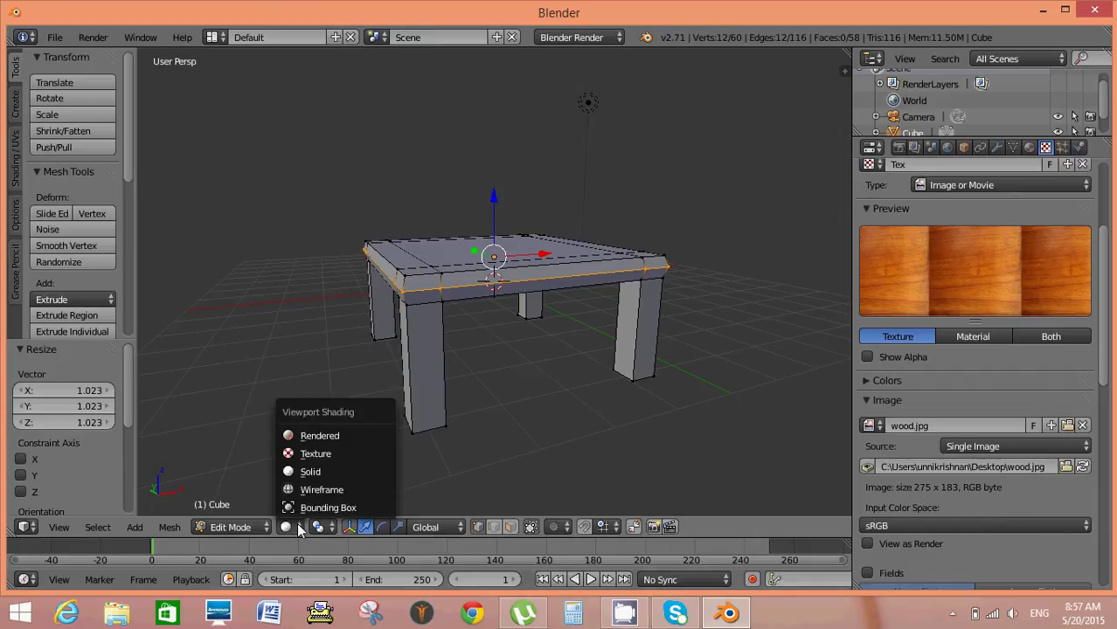
click(331, 437)
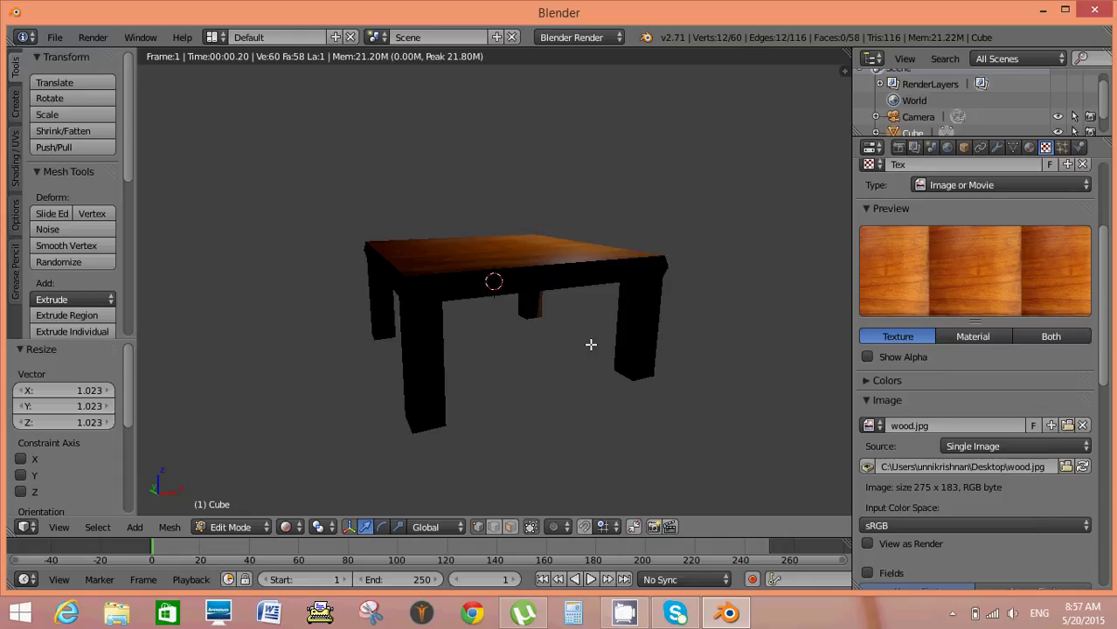
click(301, 527)
click(304, 480)
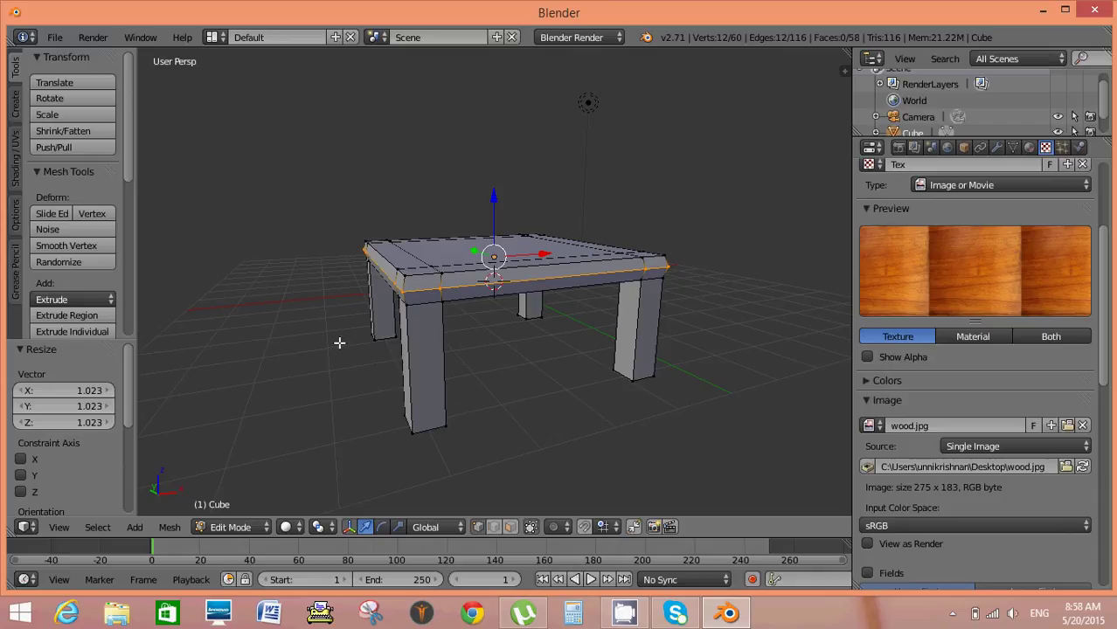
click(260, 530)
click(252, 509)
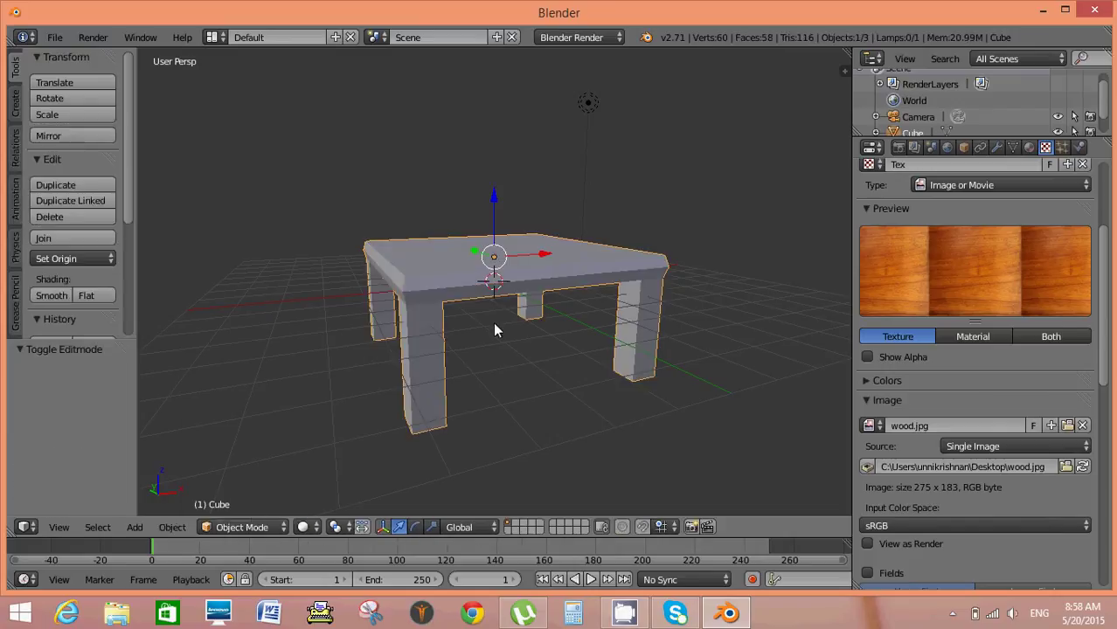
Add a plane and drop it at the 3D cursor below the table's front leg
key(shift+a)
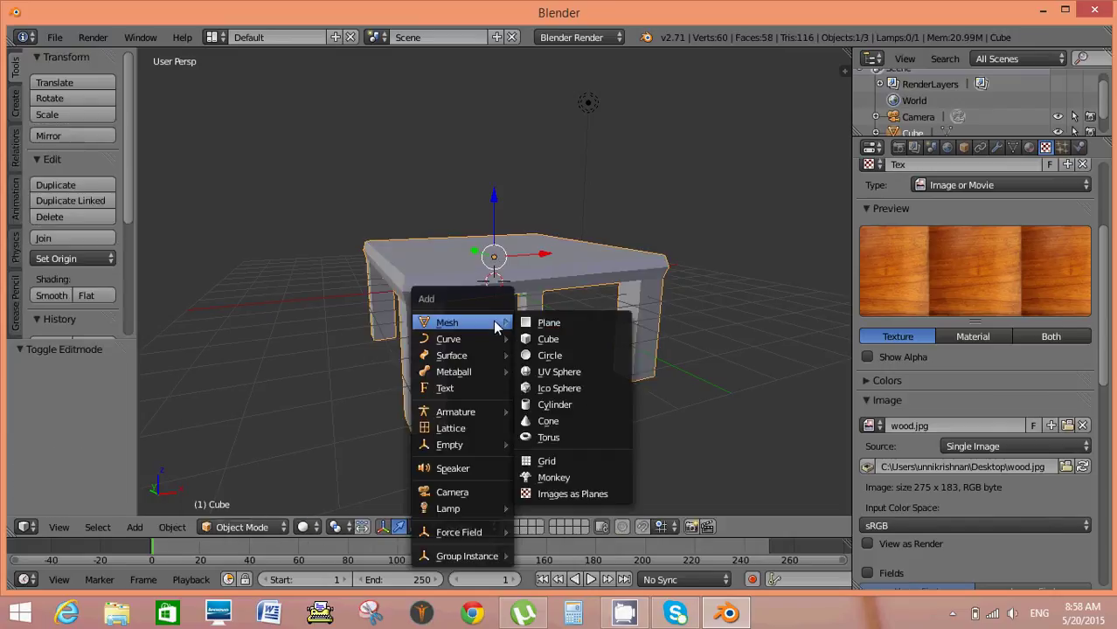
click(535, 323)
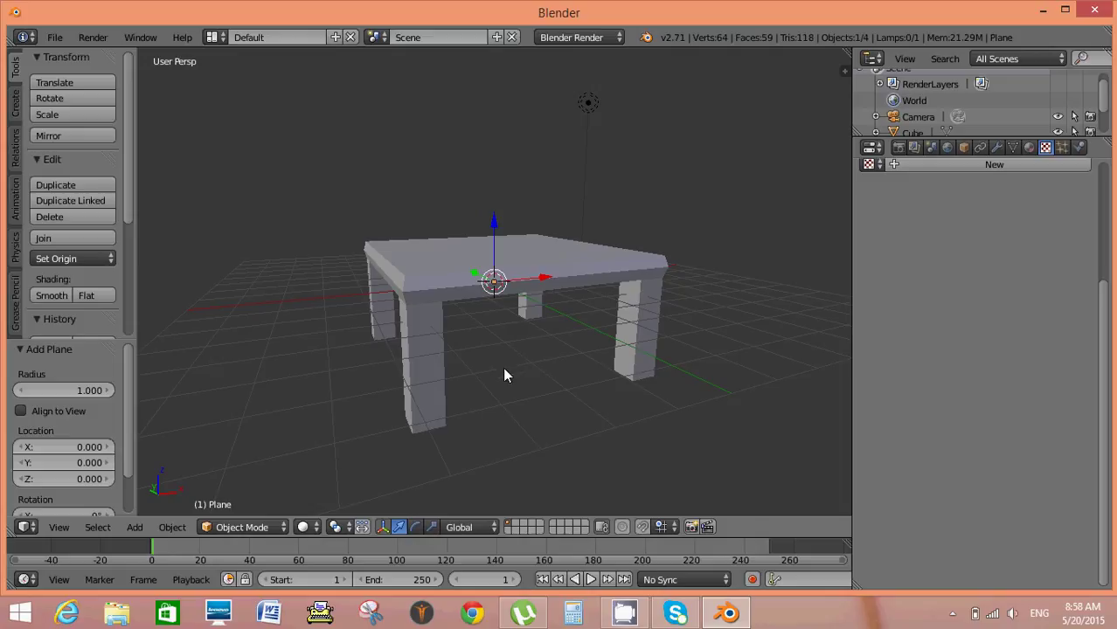
click(470, 386)
scroll(540, 375, down, 4)
scroll(542, 376, down, 5)
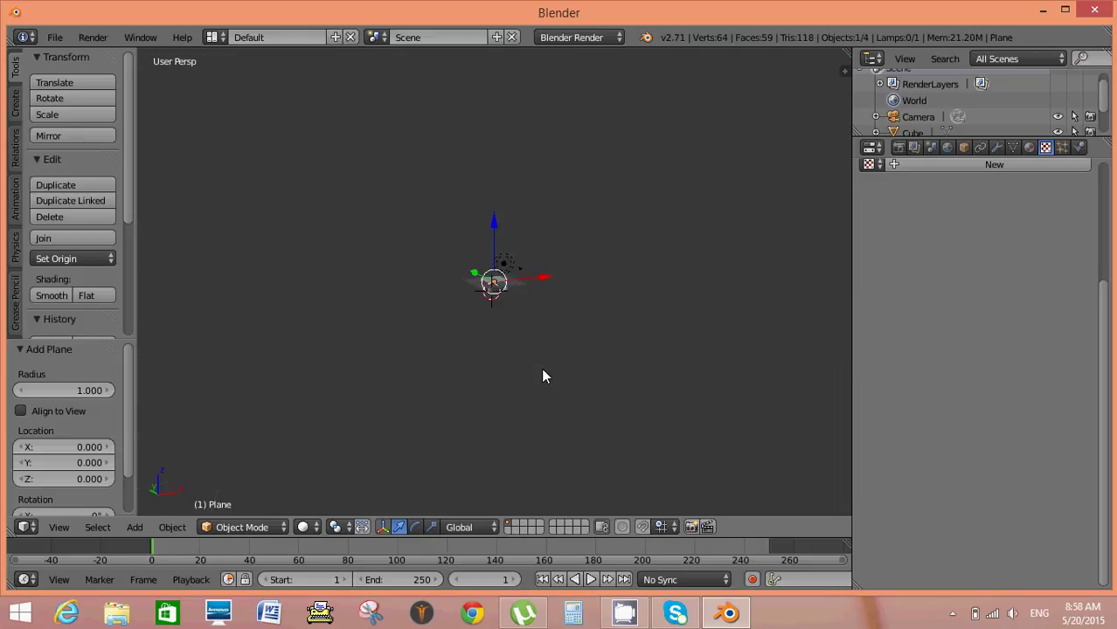
scroll(541, 376, up, 4)
scroll(542, 374, up, 4)
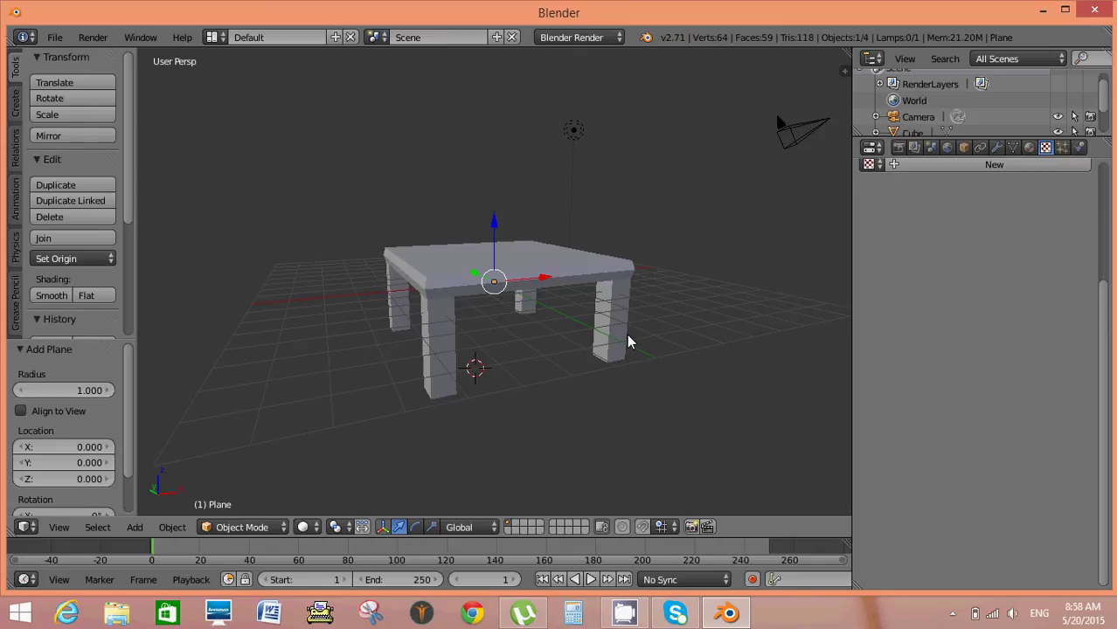
key(g)
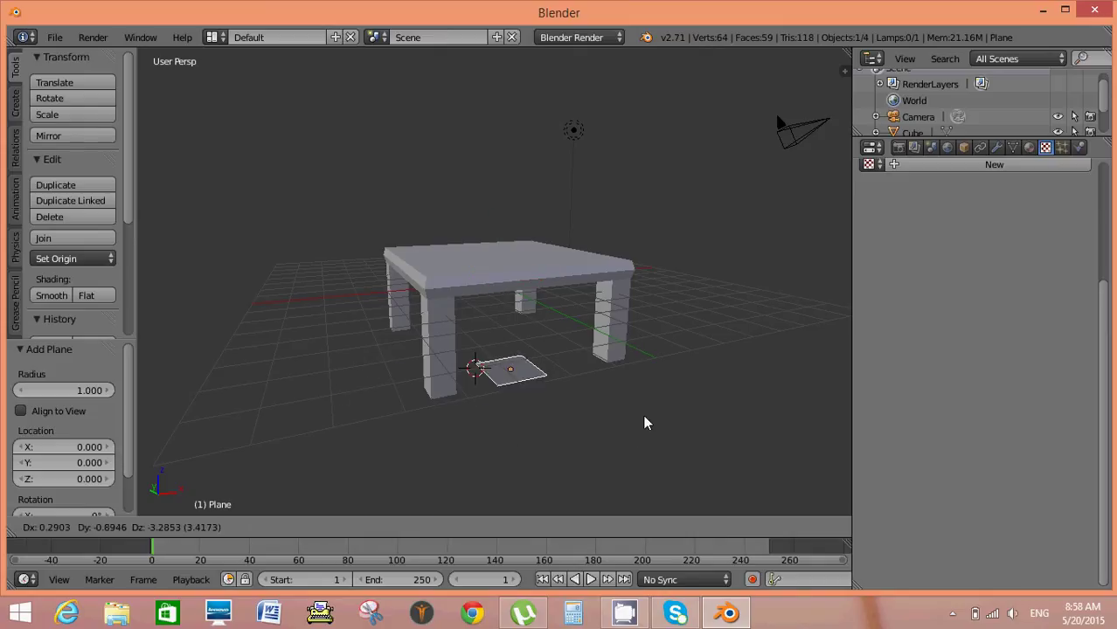
click(642, 420)
Scale the plane to about 1.87 and shift it along Y and down Z beneath the legs
key(s)
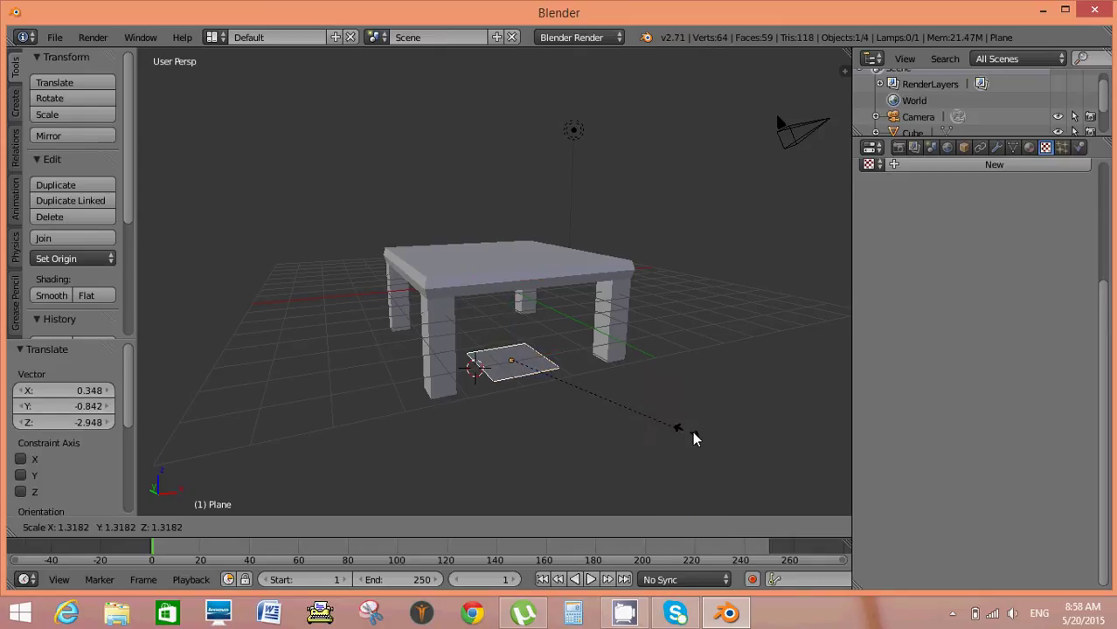
click(845, 493)
key(s)
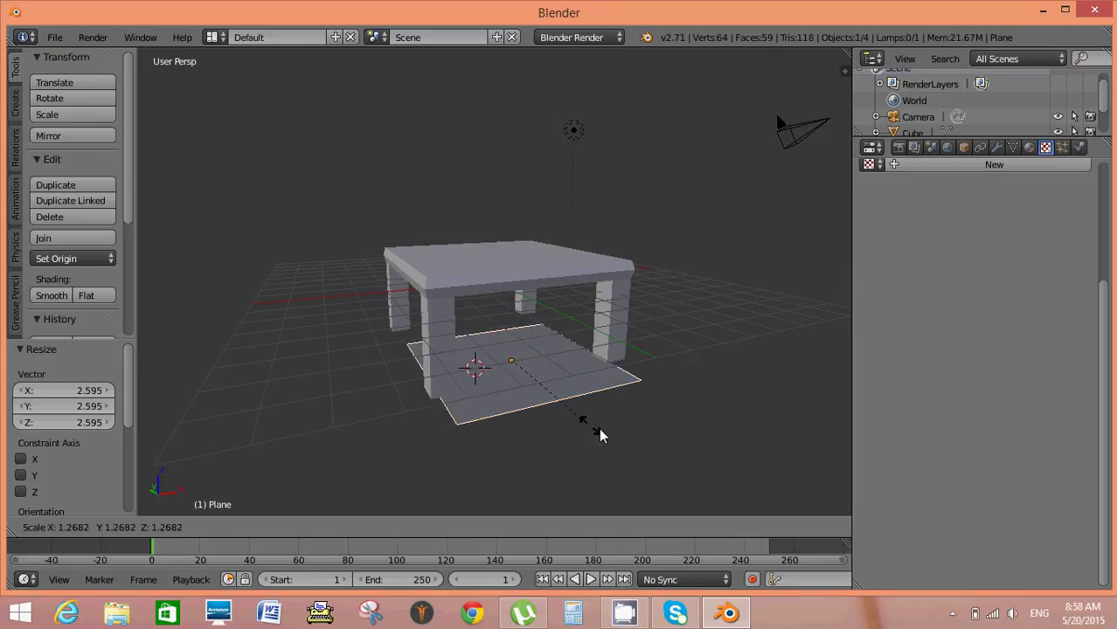
click(634, 438)
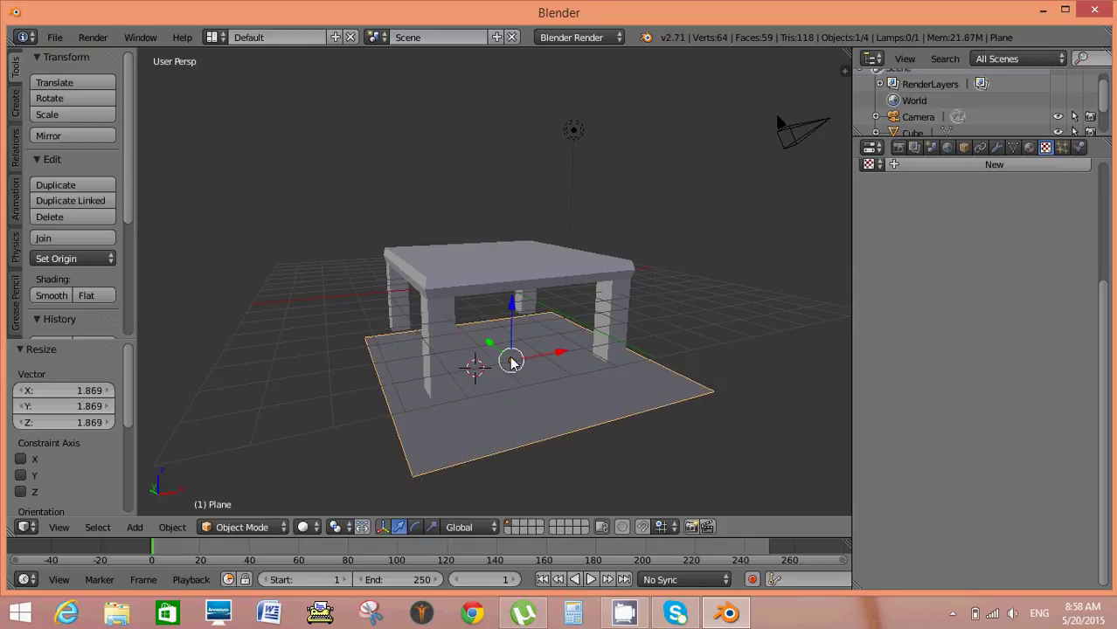
key(g)
key(y)
click(491, 328)
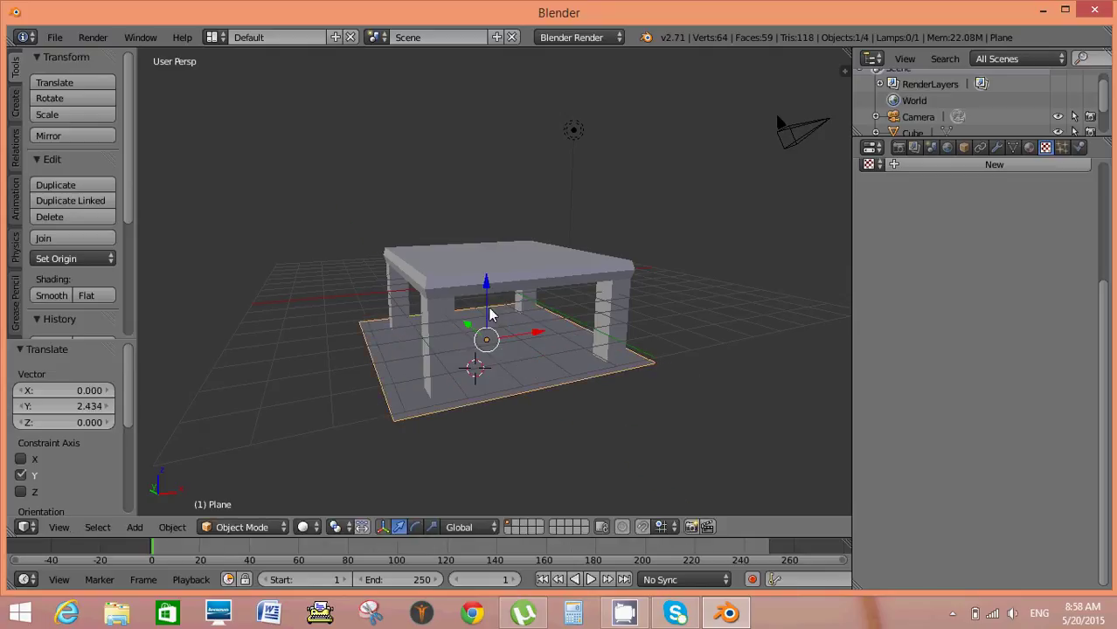
key(g)
key(z)
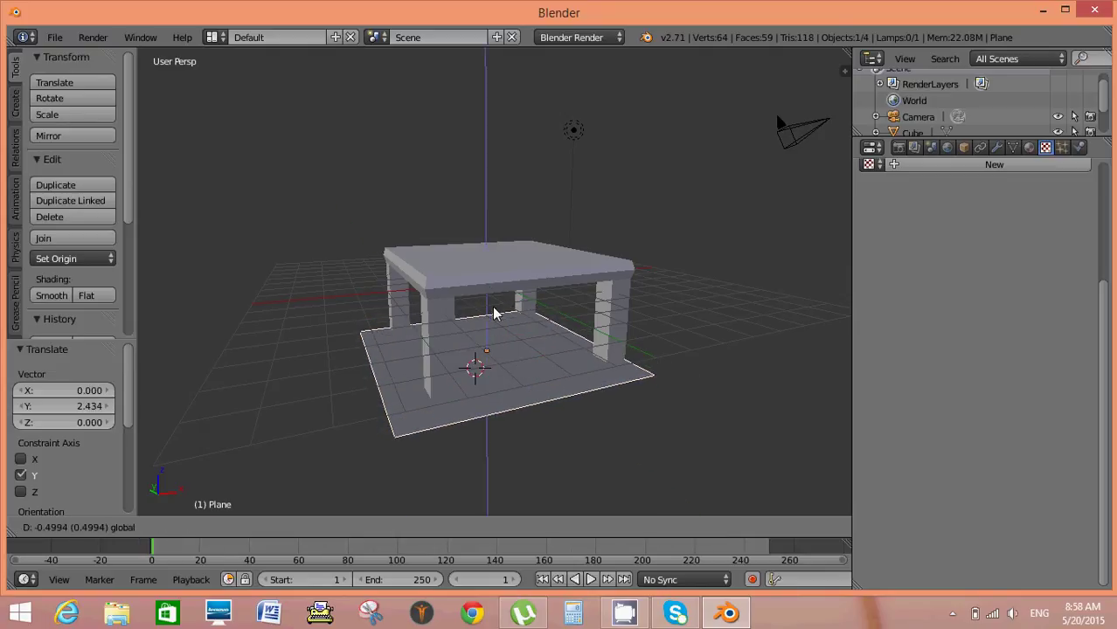
click(494, 313)
Check the floor placement through the camera view, then return to the perspective view
key(KP_0)
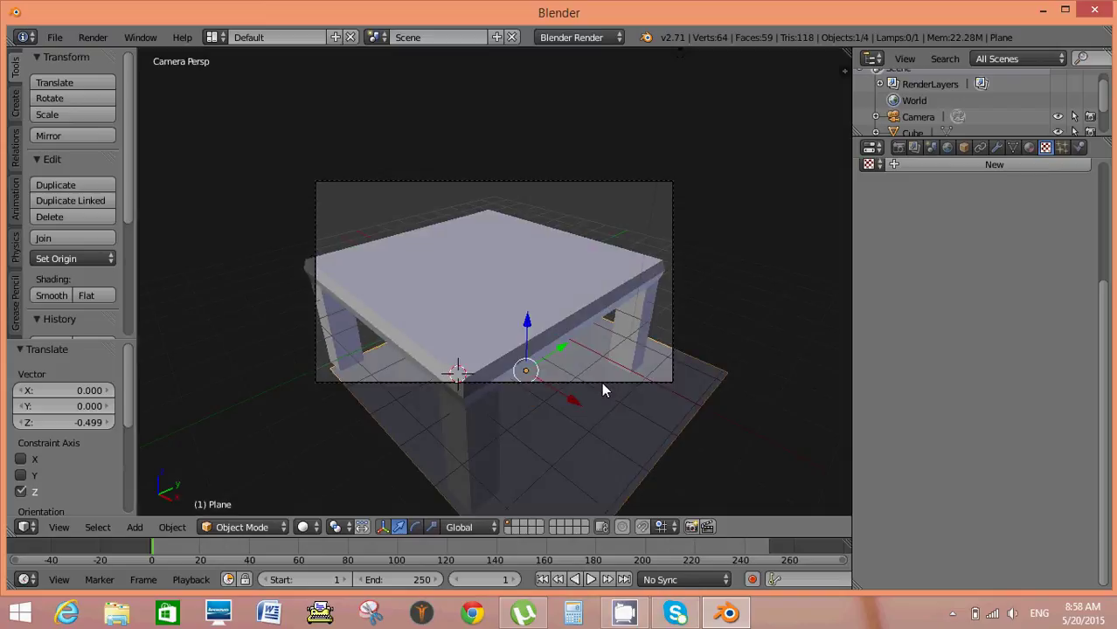
scroll(603, 384, down, 3)
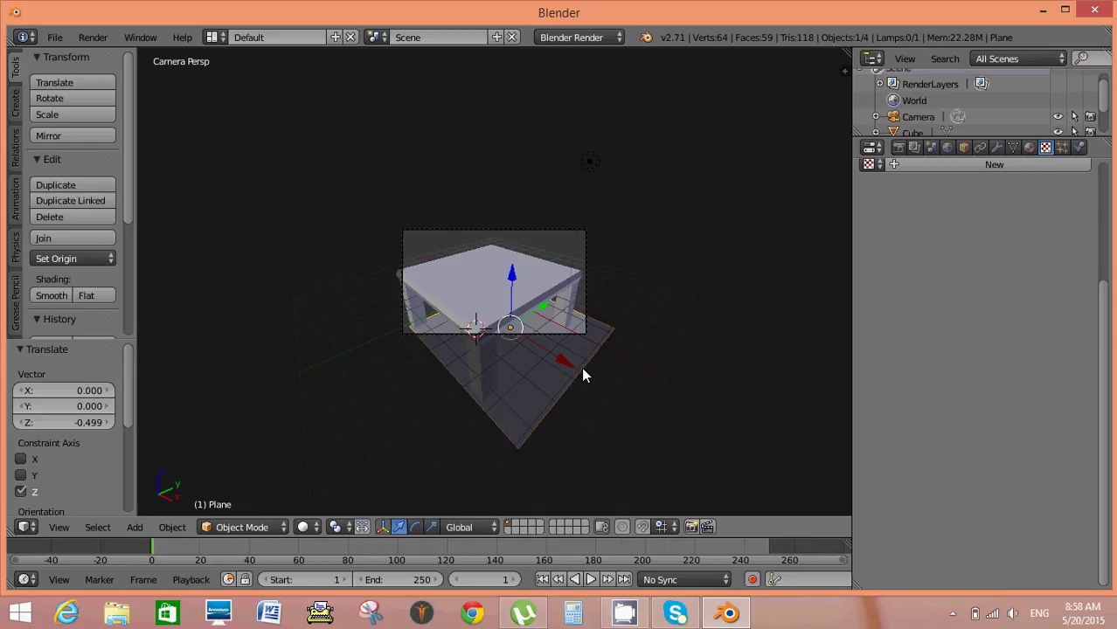
key(KP_0)
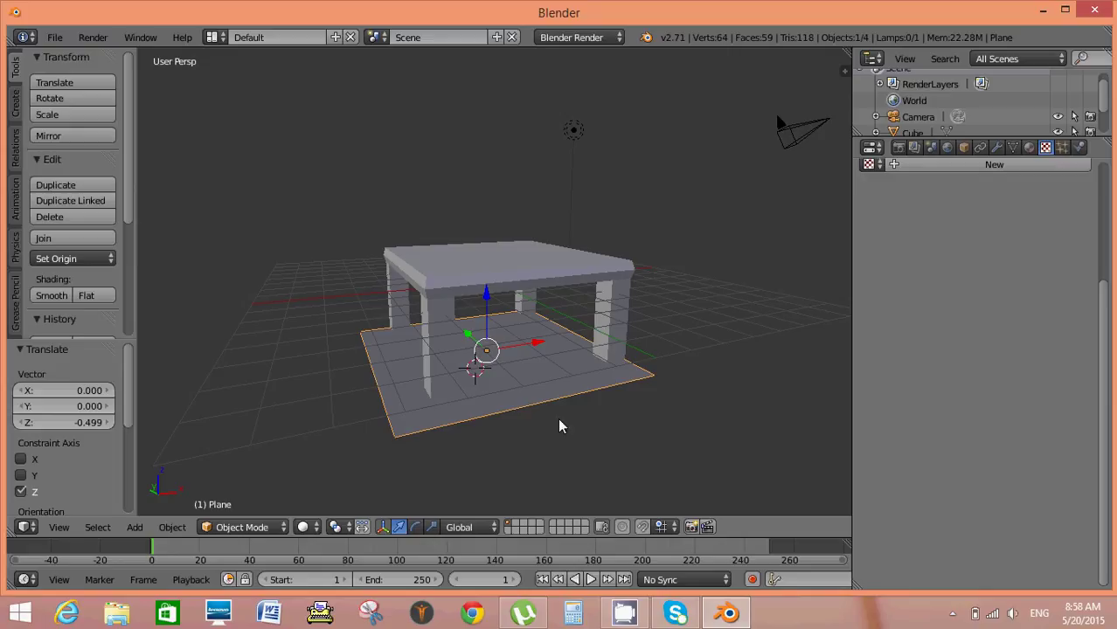
Orbit to a lower view and raise the floor plane along Z
key(space)
click(609, 417)
mouse_move(613, 398)
middle_down()
mouse_move(618, 369)
mouse_move(615, 382)
middle_up()
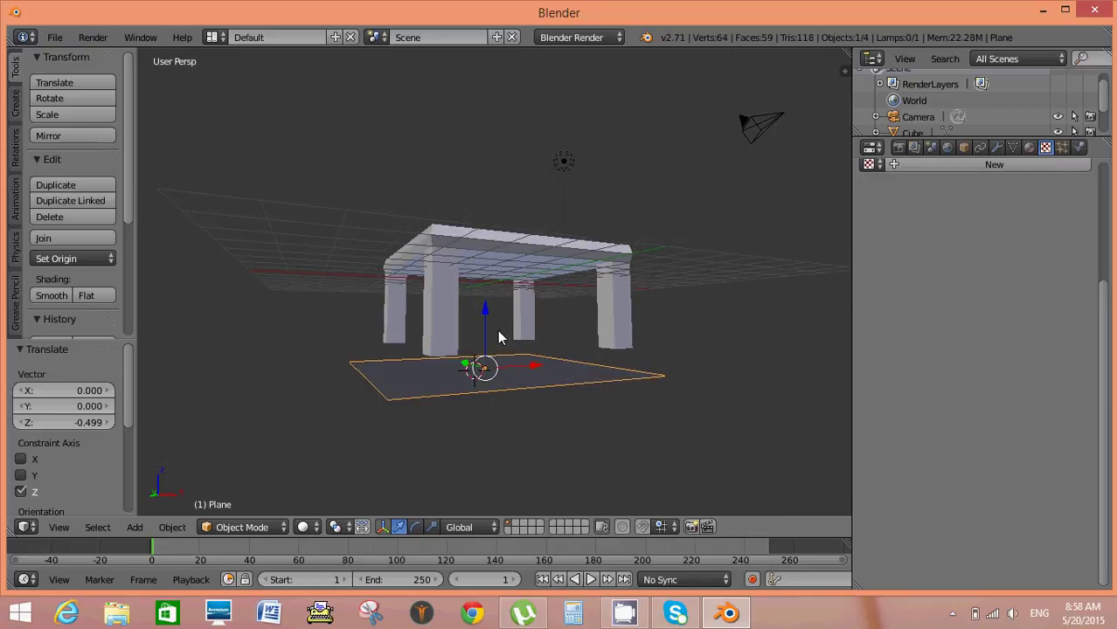
drag(486, 326, 489, 304)
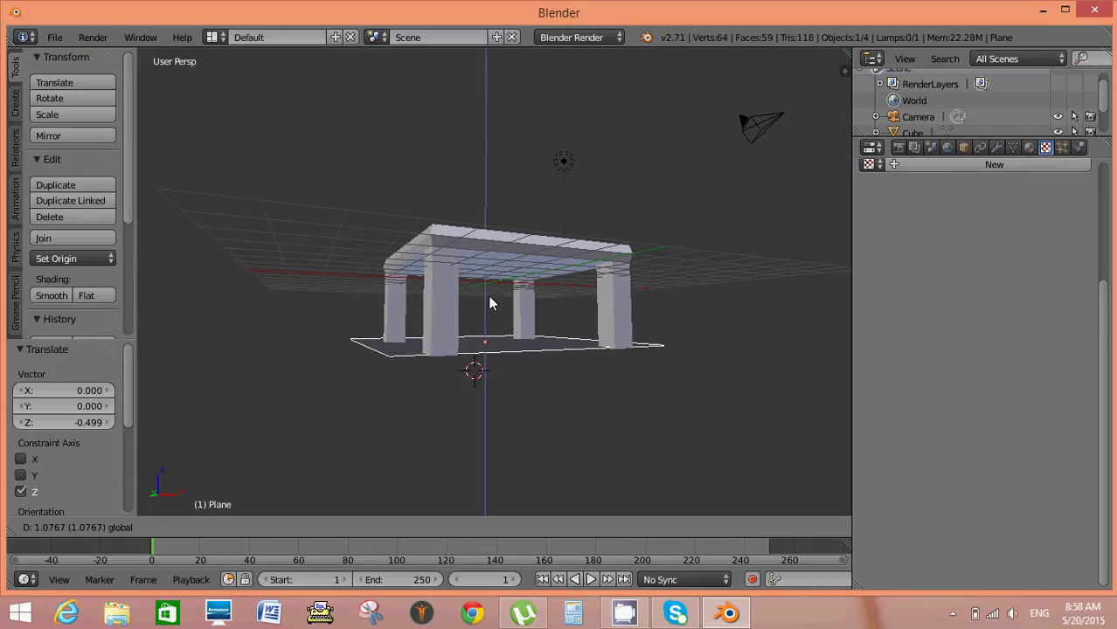
drag(488, 298, 488, 297)
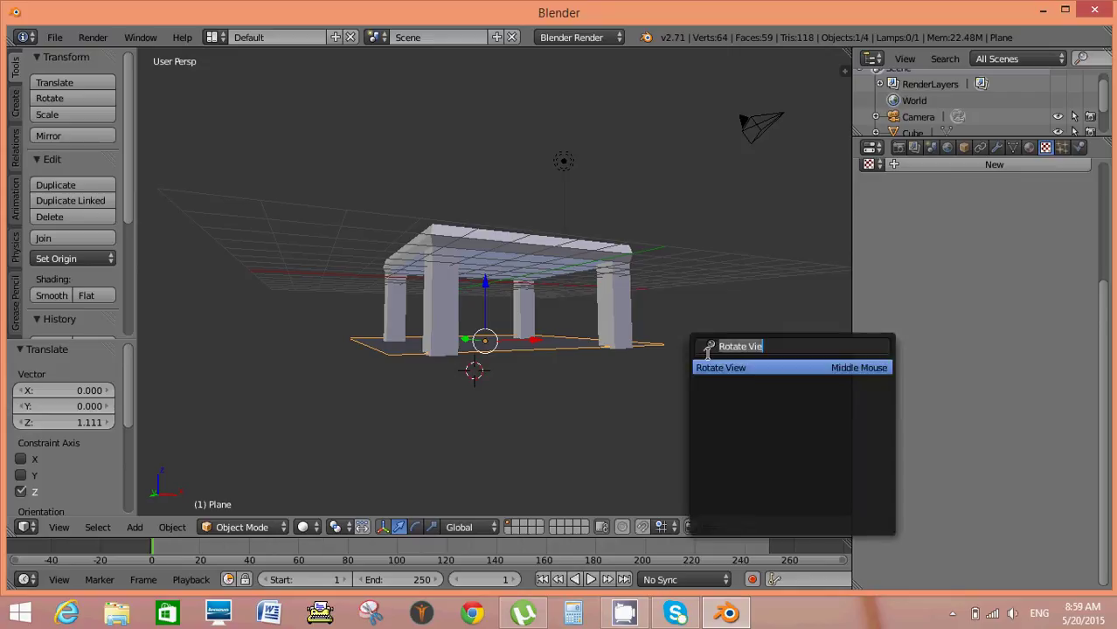
middle_drag(714, 358, 704, 391)
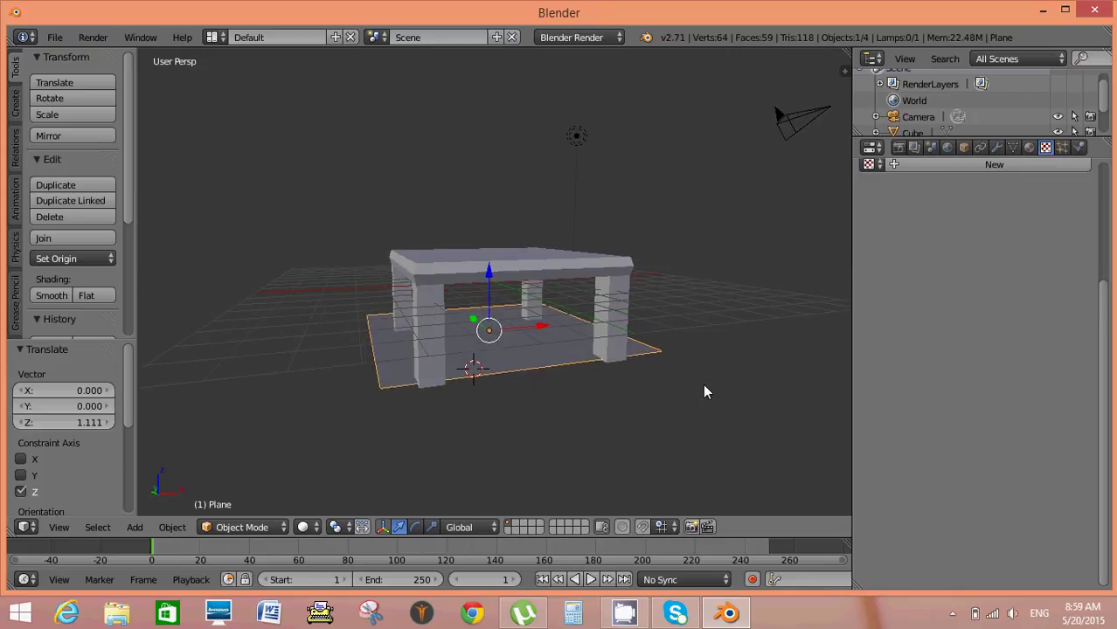
Scale the floor plane to 1.143 and lower it slightly along Z under the legs
key(s)
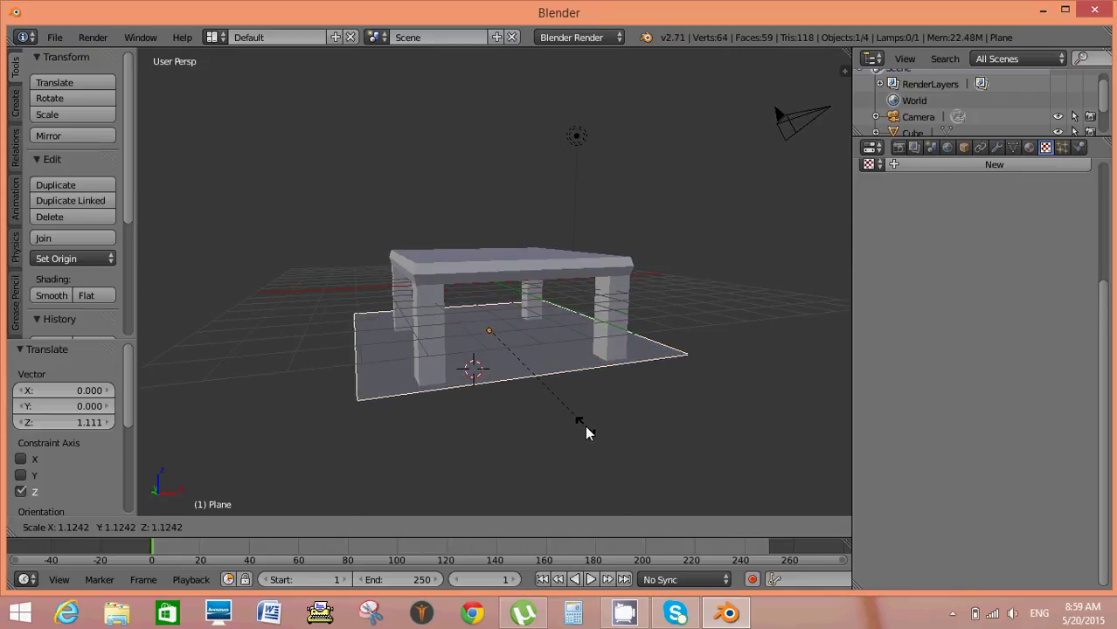
click(586, 426)
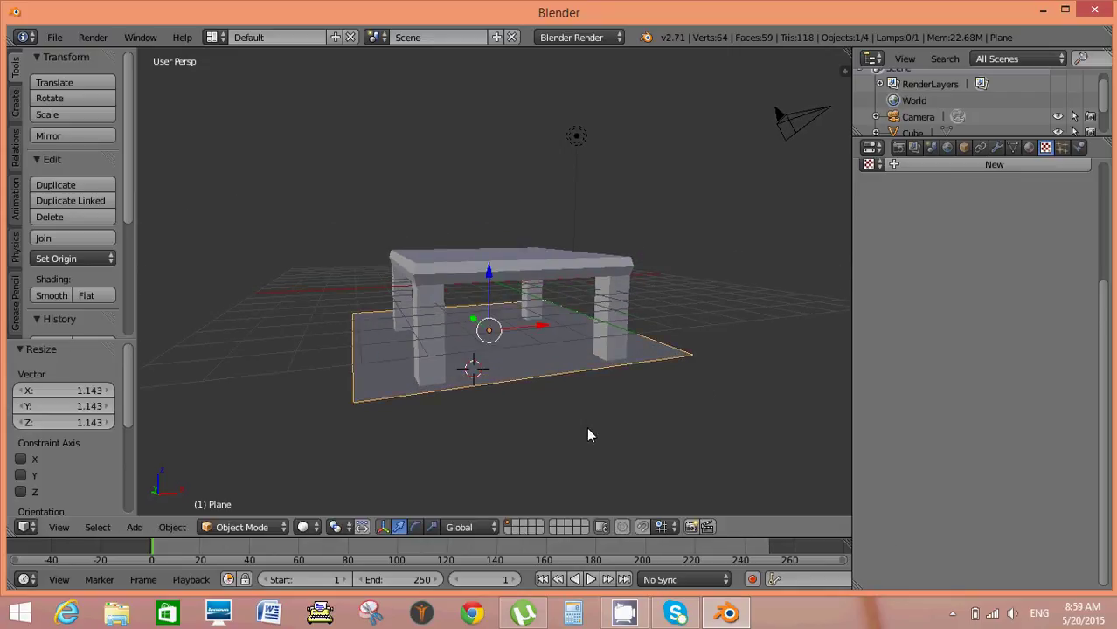
key(space)
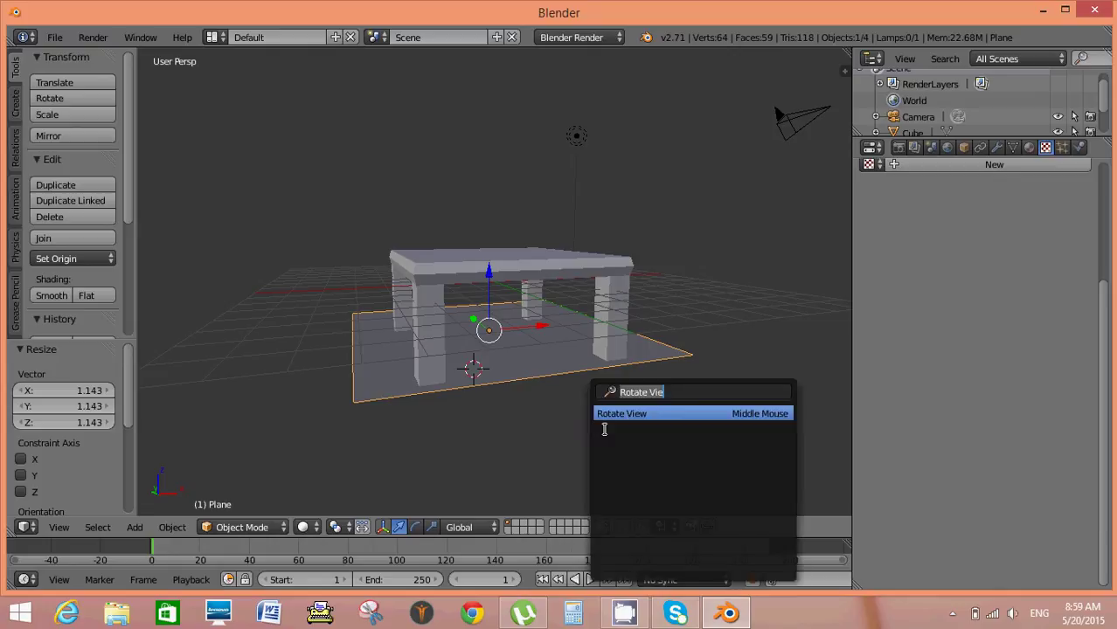
key(Return)
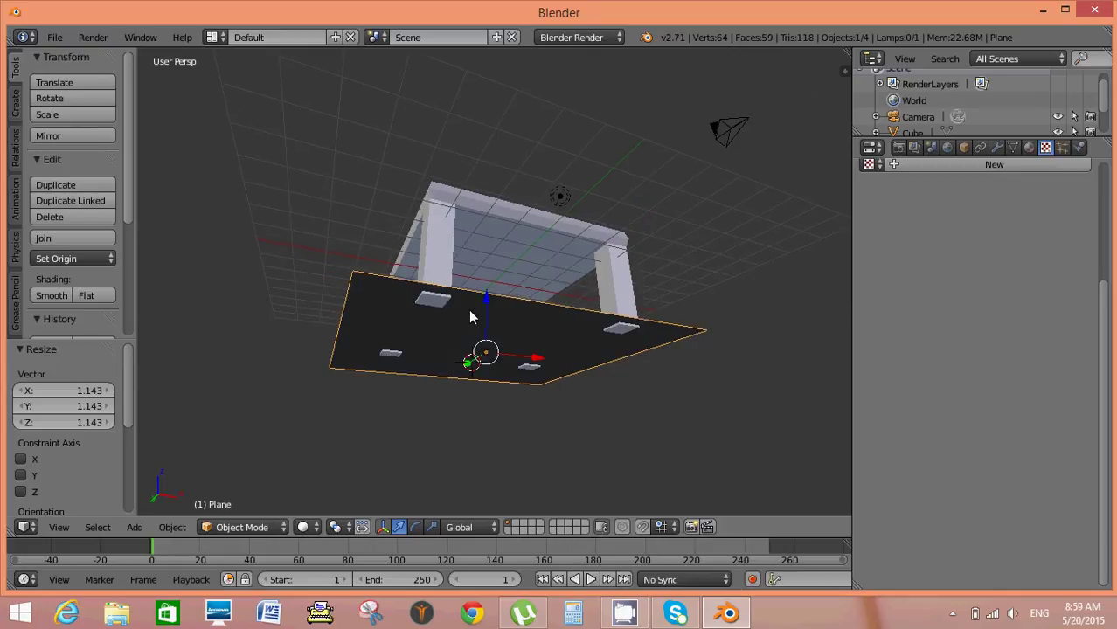
drag(486, 306, 485, 309)
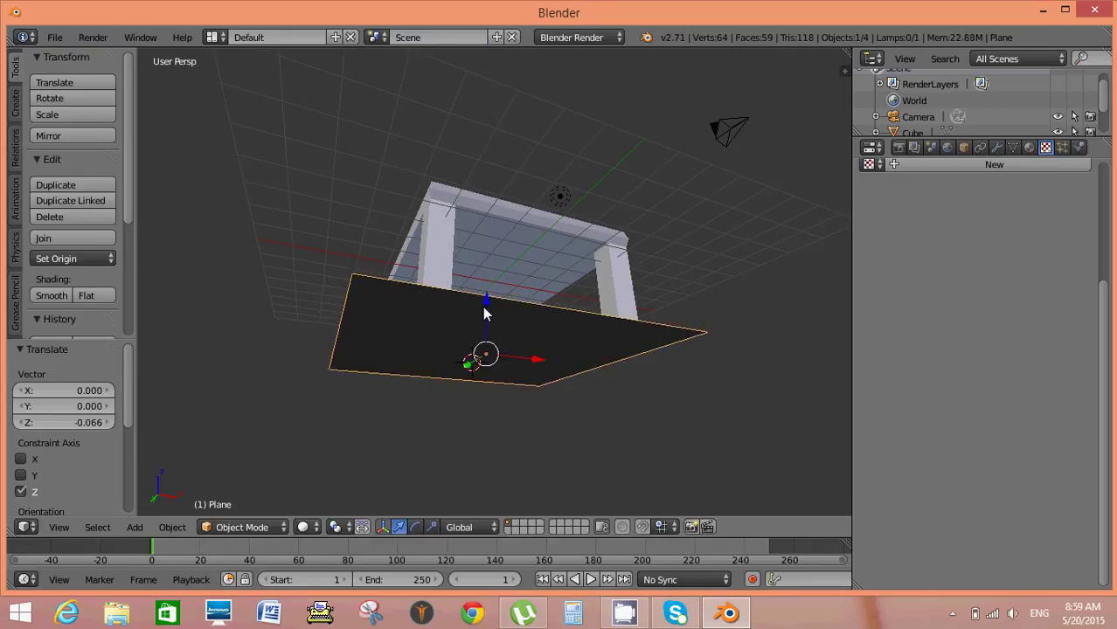
key(space)
key(Escape)
middle_drag(724, 416, 707, 464)
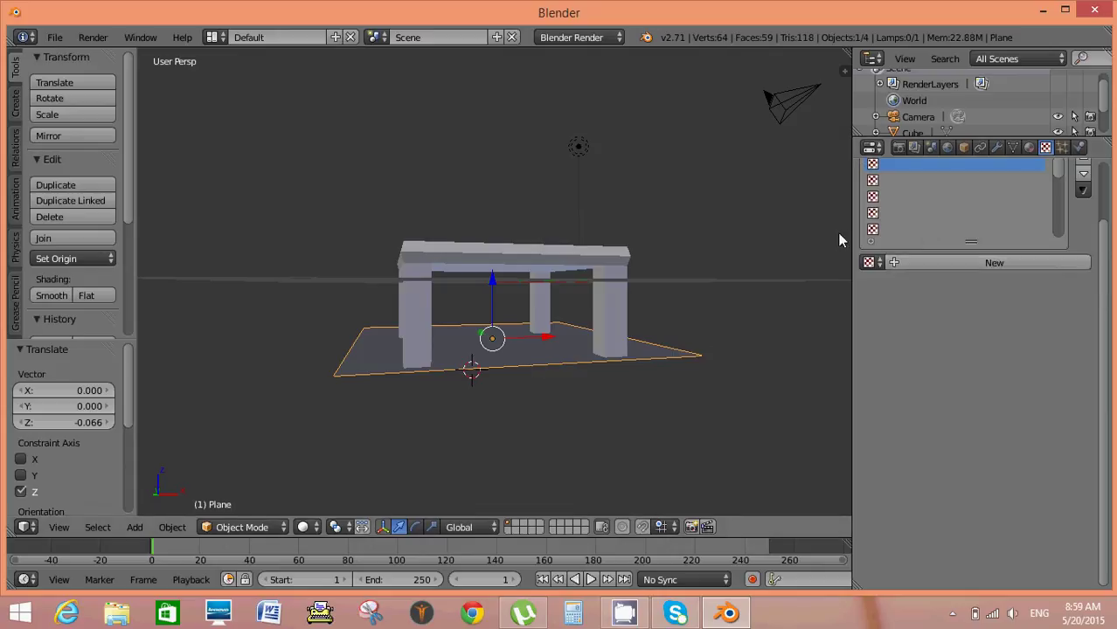
Give the plane Material.001 with a new Image or Movie texture and browse for its image
click(1030, 149)
click(961, 191)
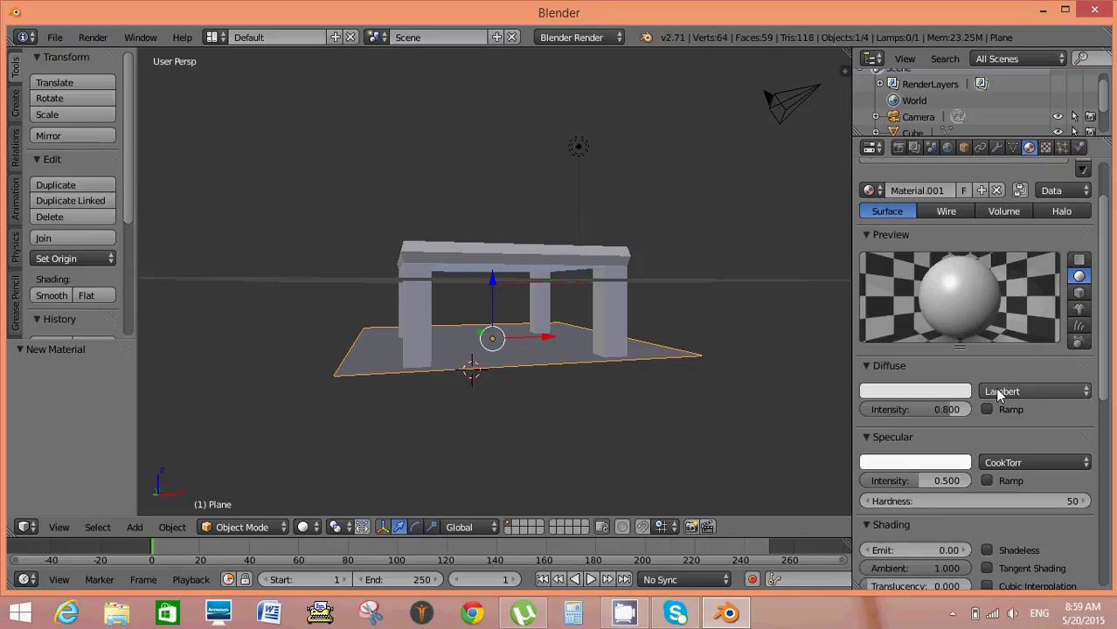
click(1045, 148)
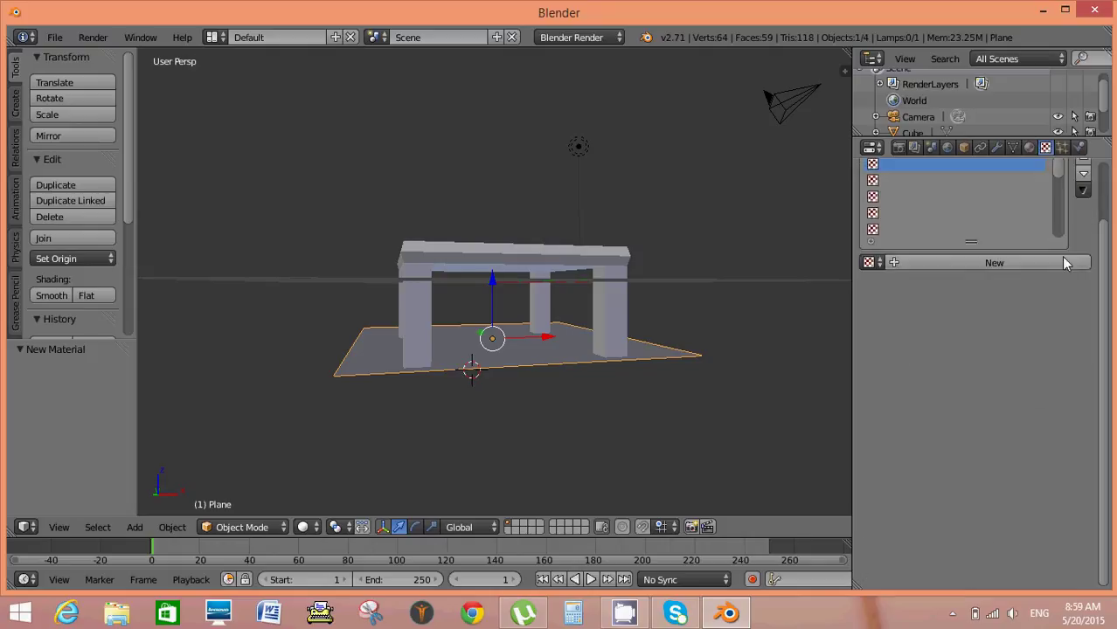
click(1010, 260)
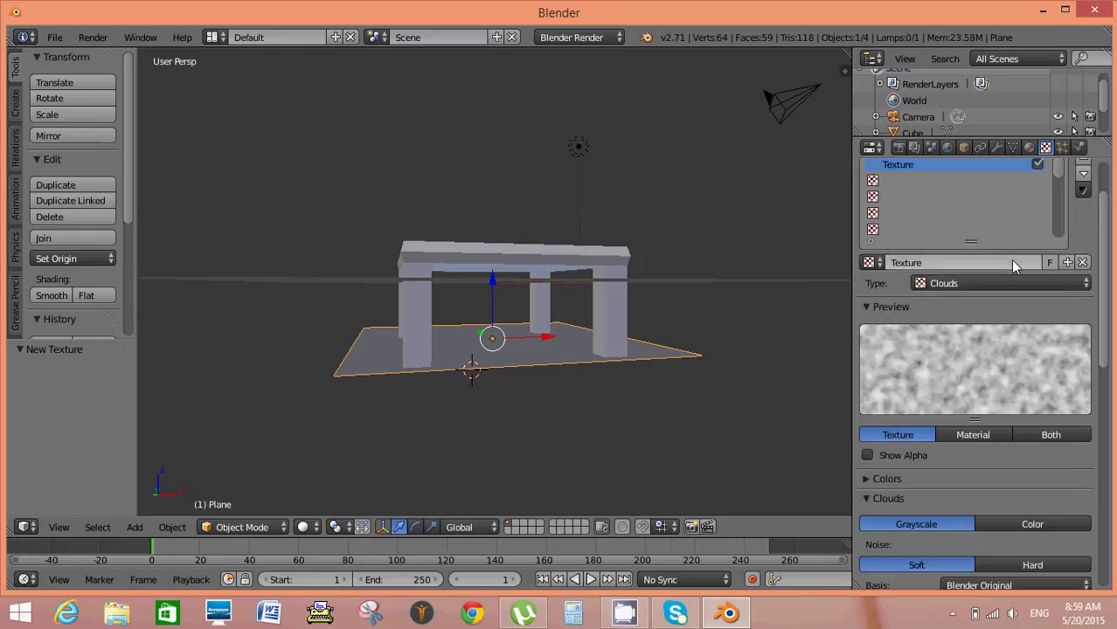
click(1062, 285)
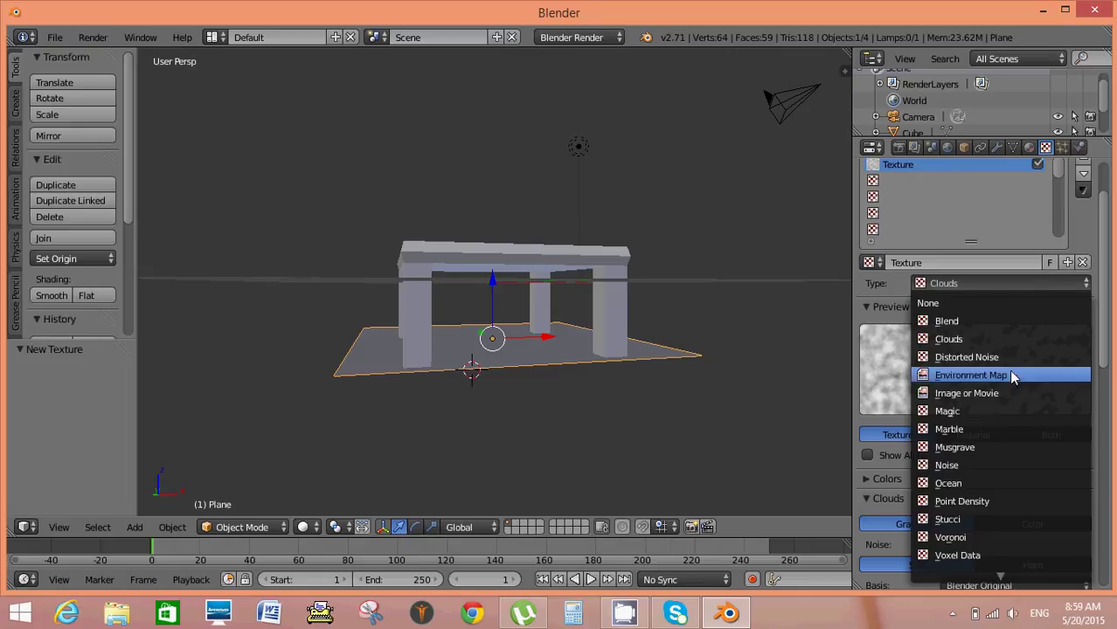
click(997, 392)
scroll(987, 366, down, 5)
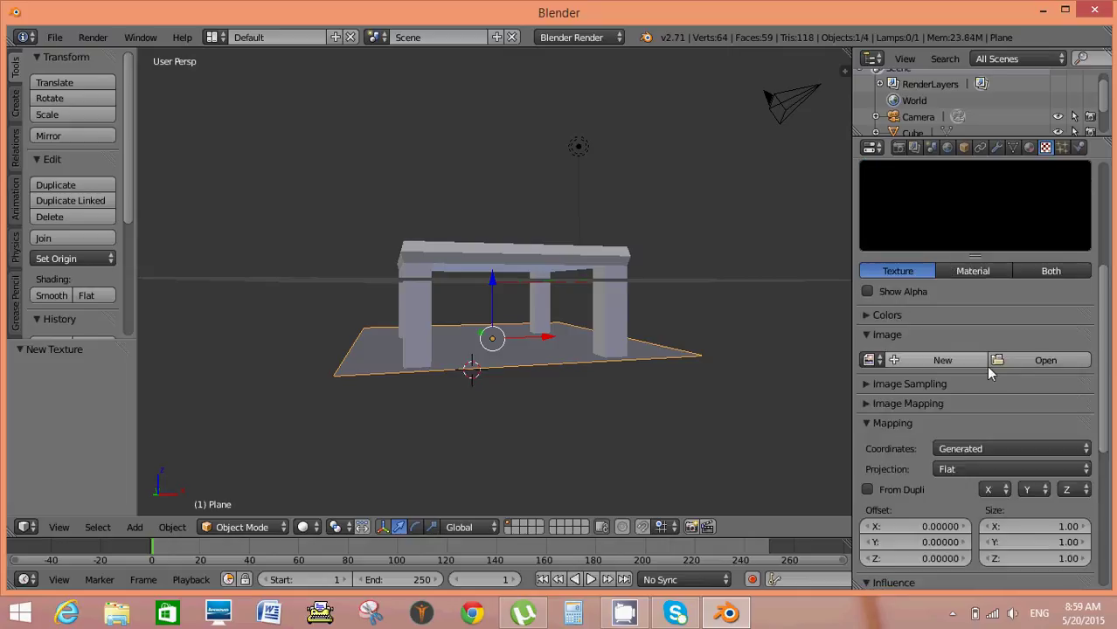
click(1043, 358)
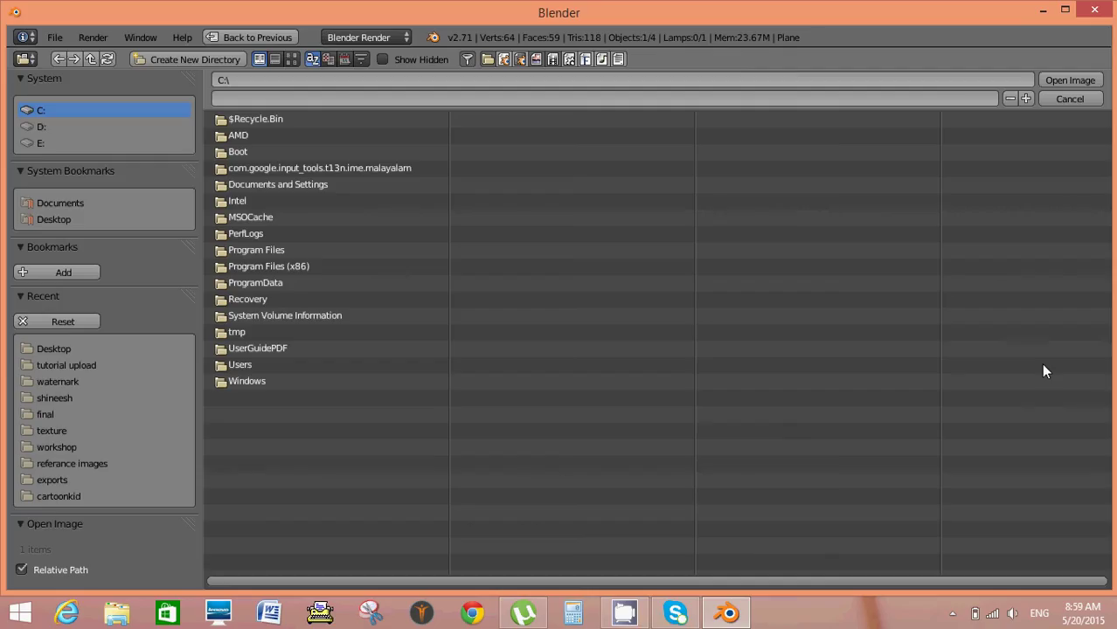
Open marble.jpg from the Desktop folder as the floor plane's texture image
click(67, 348)
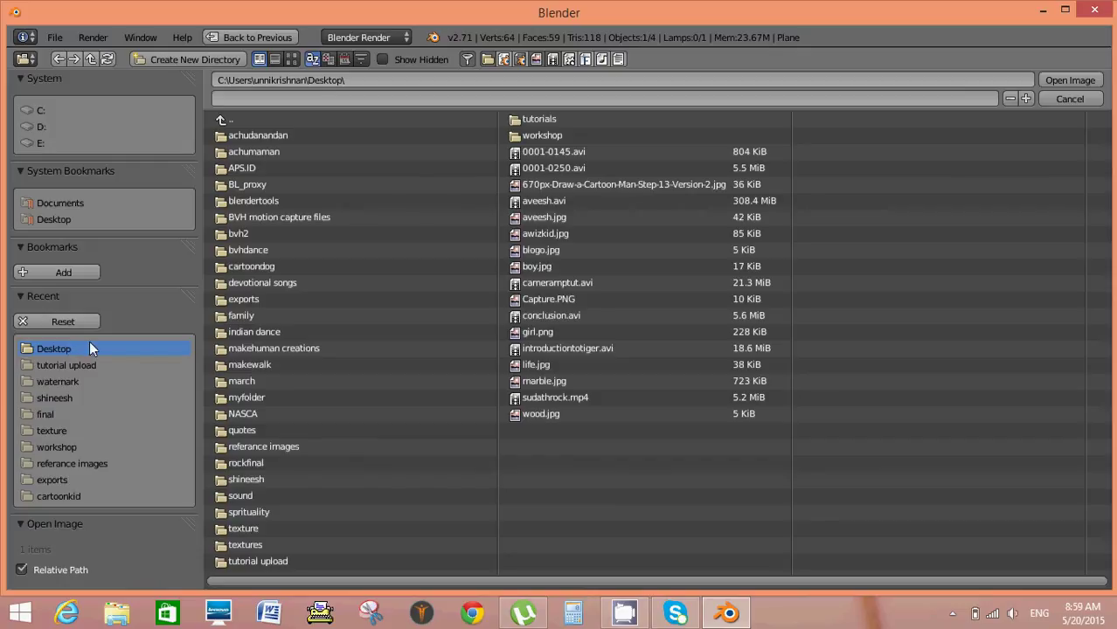
click(533, 382)
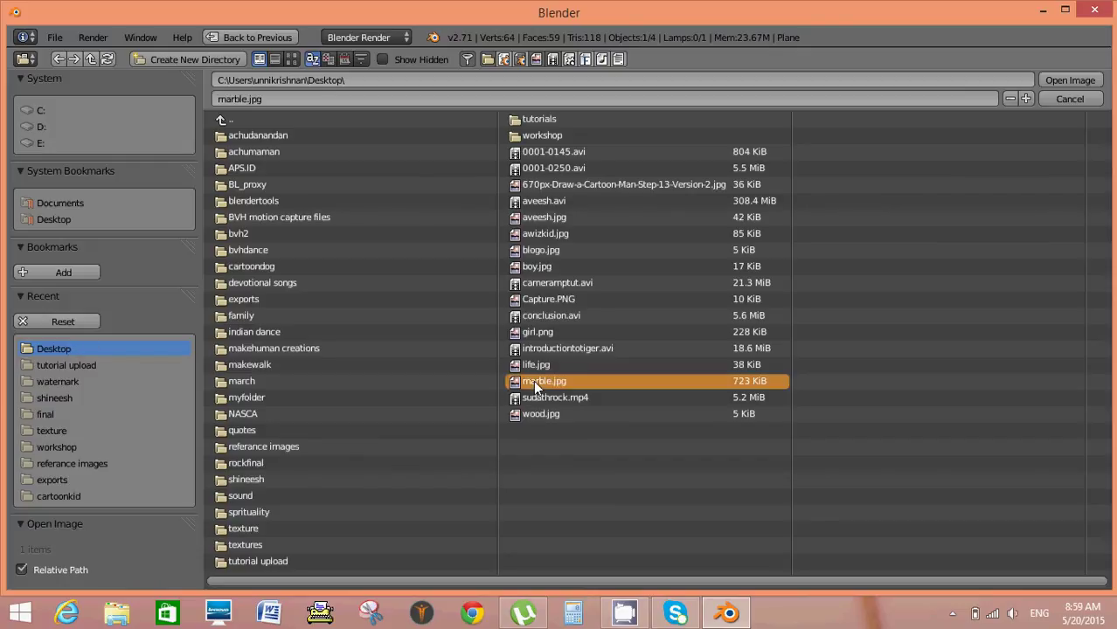
click(1065, 80)
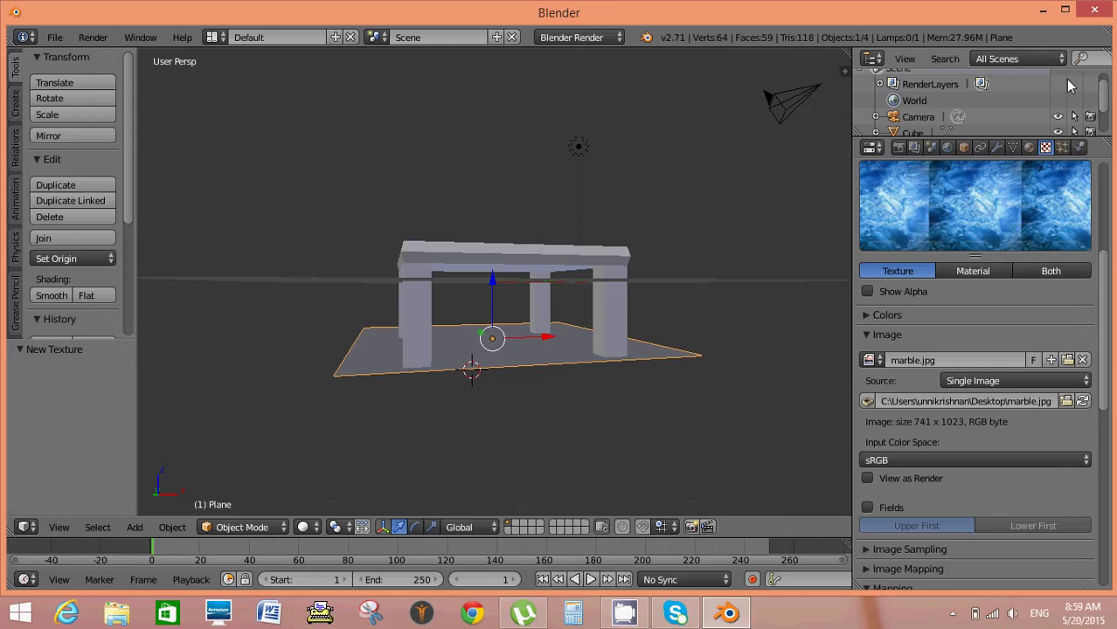
Switch the viewport to Rendered shading to see the blue marble floor
click(306, 527)
click(326, 437)
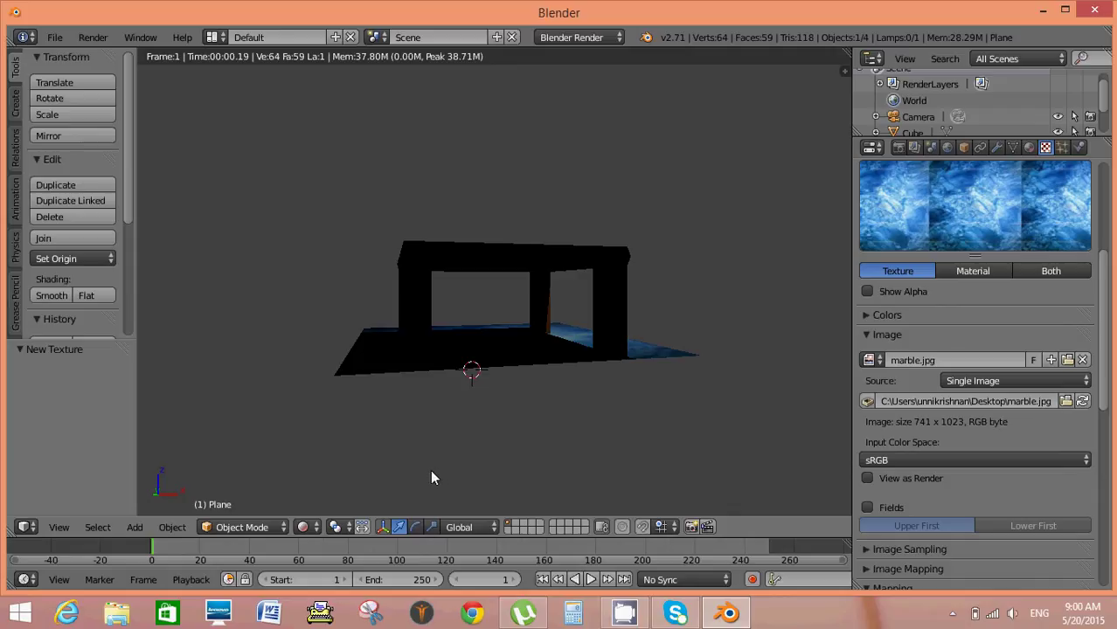
Return to Solid shading and drag the lamp lower and left, just above the table
click(307, 527)
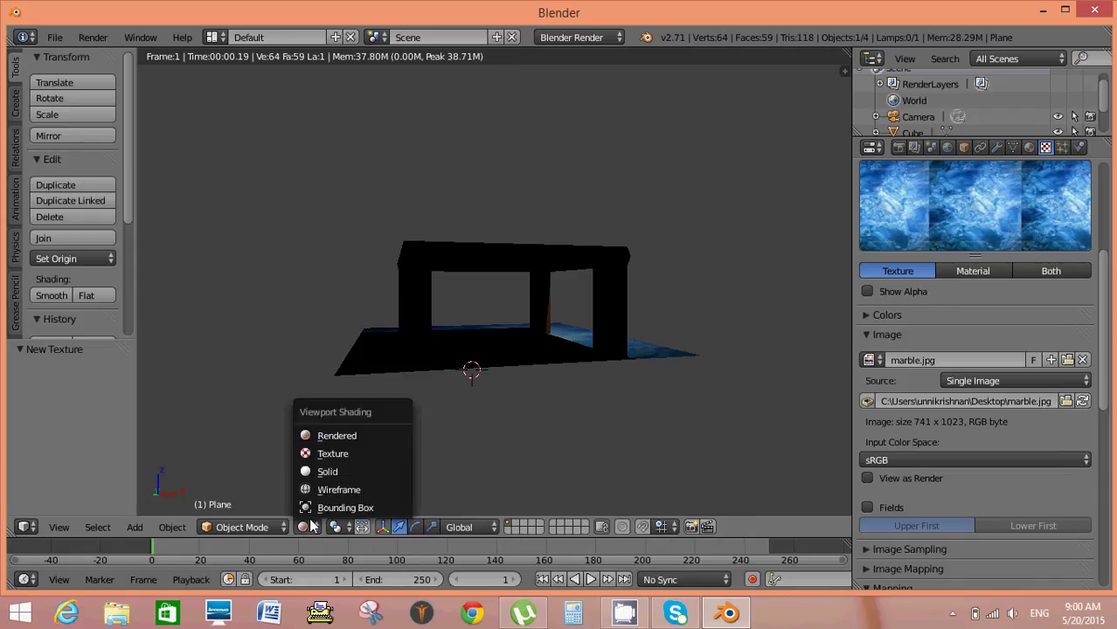
click(323, 473)
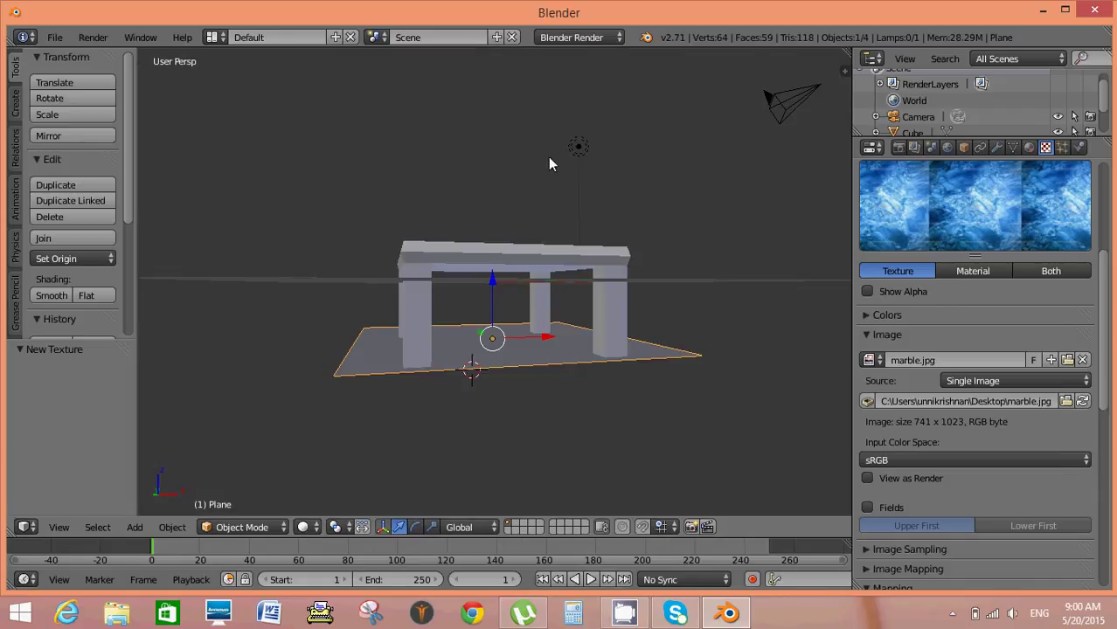
right_click(577, 151)
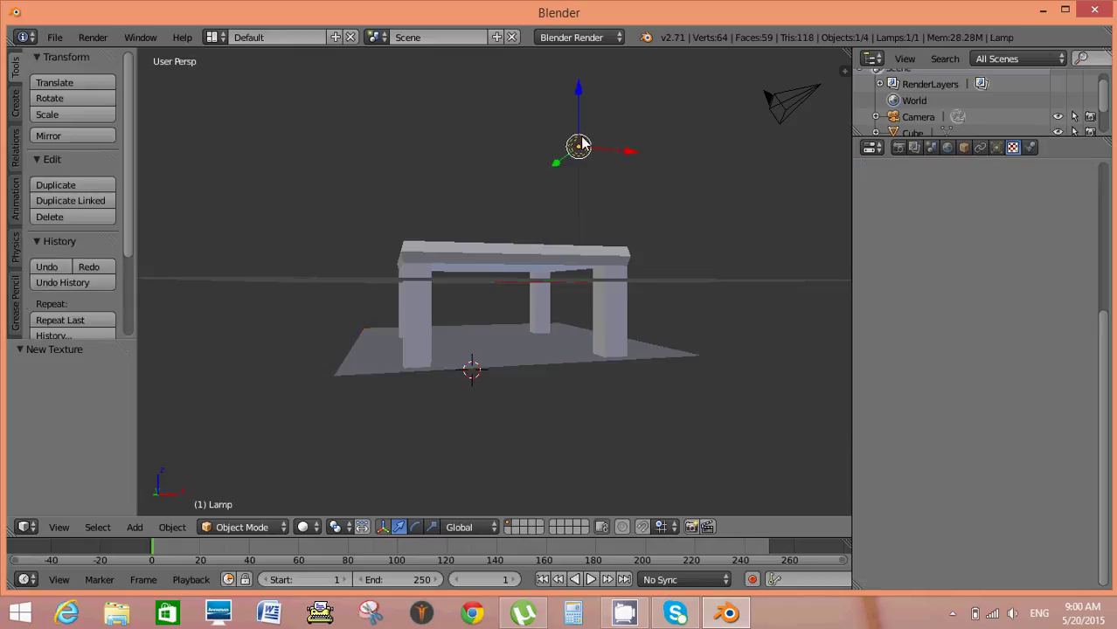
drag(579, 147, 541, 201)
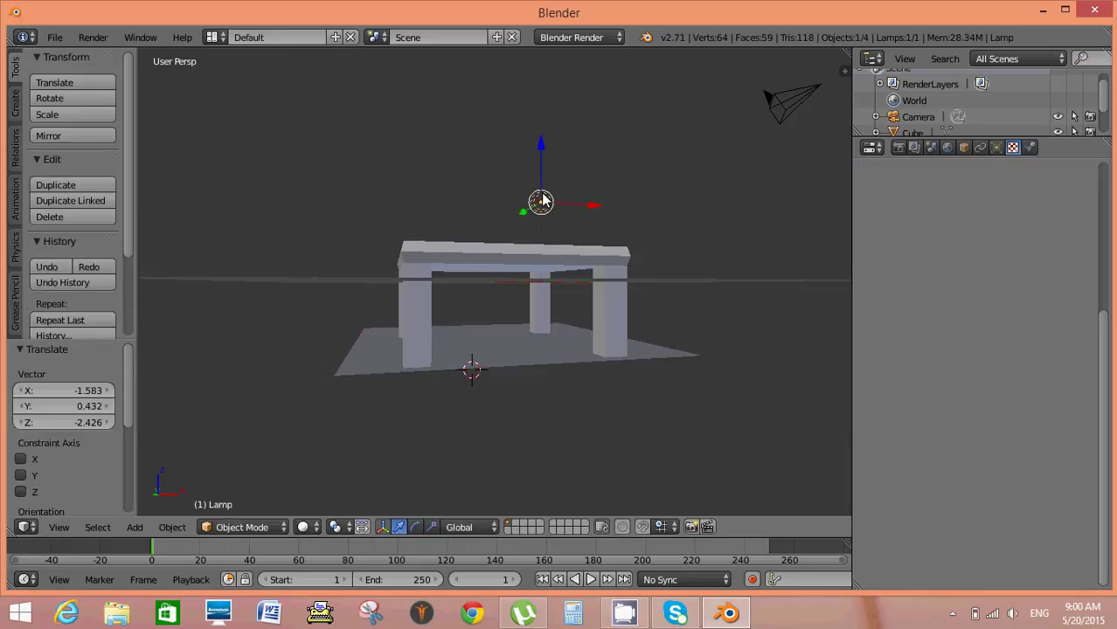
click(306, 527)
click(311, 476)
scroll(600, 247, down, 1)
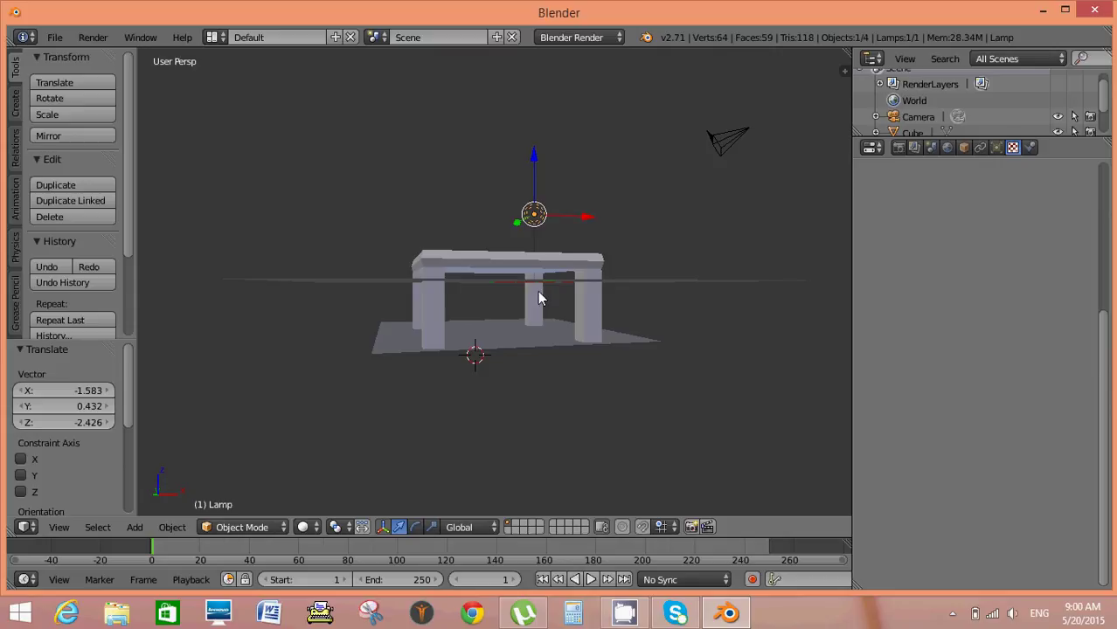
Turn the lamp into a Sun light and reposition it along X and Y beside the table
click(997, 148)
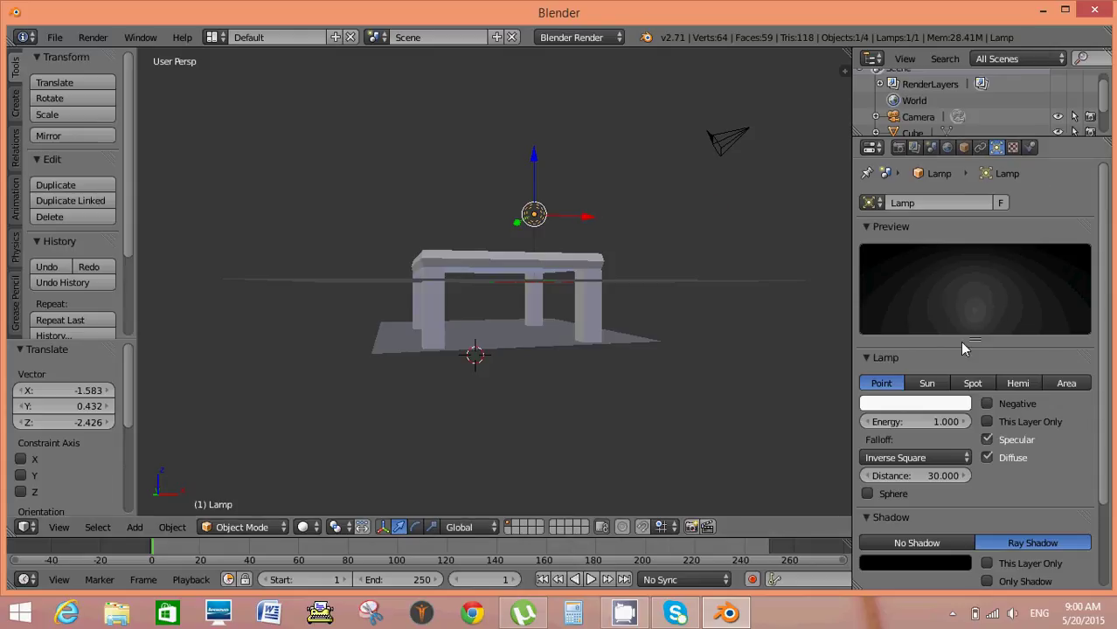
click(927, 382)
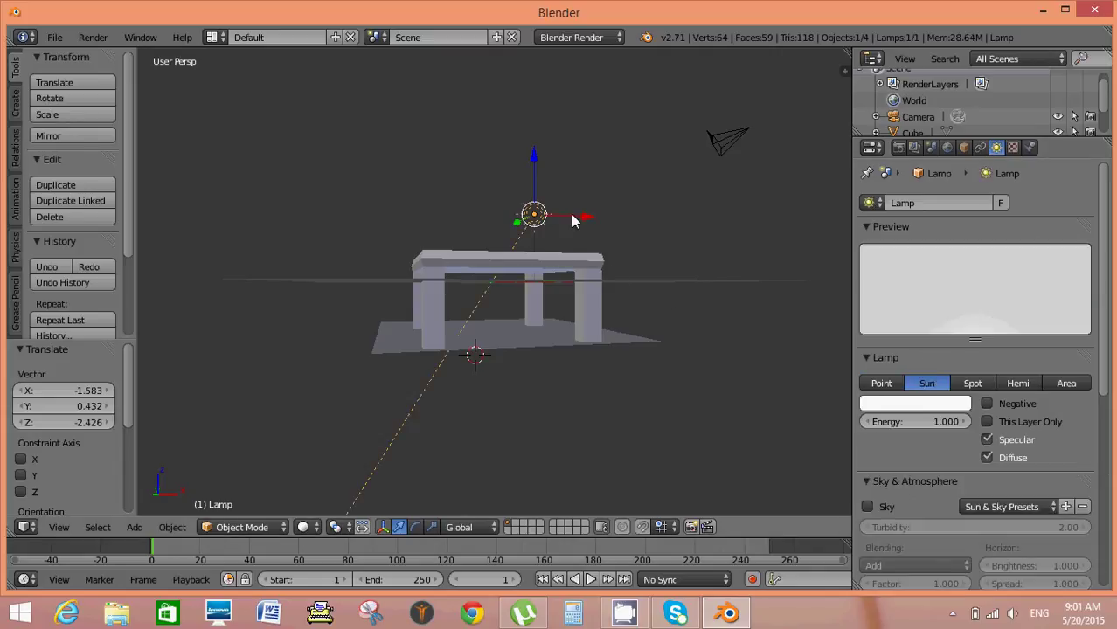
drag(570, 214, 675, 222)
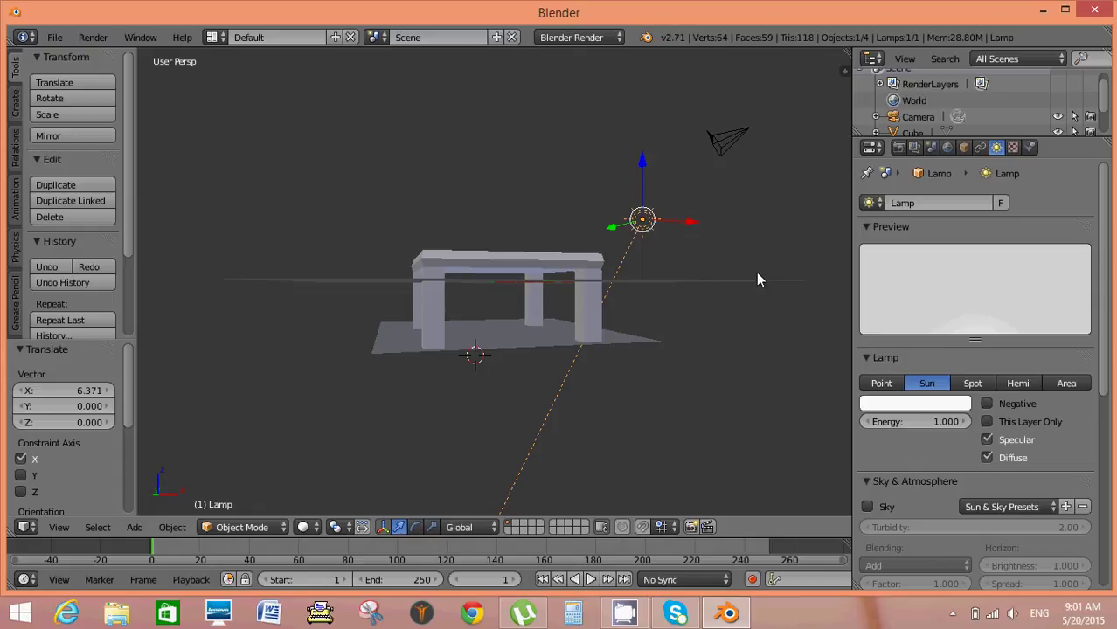
key(KP_3)
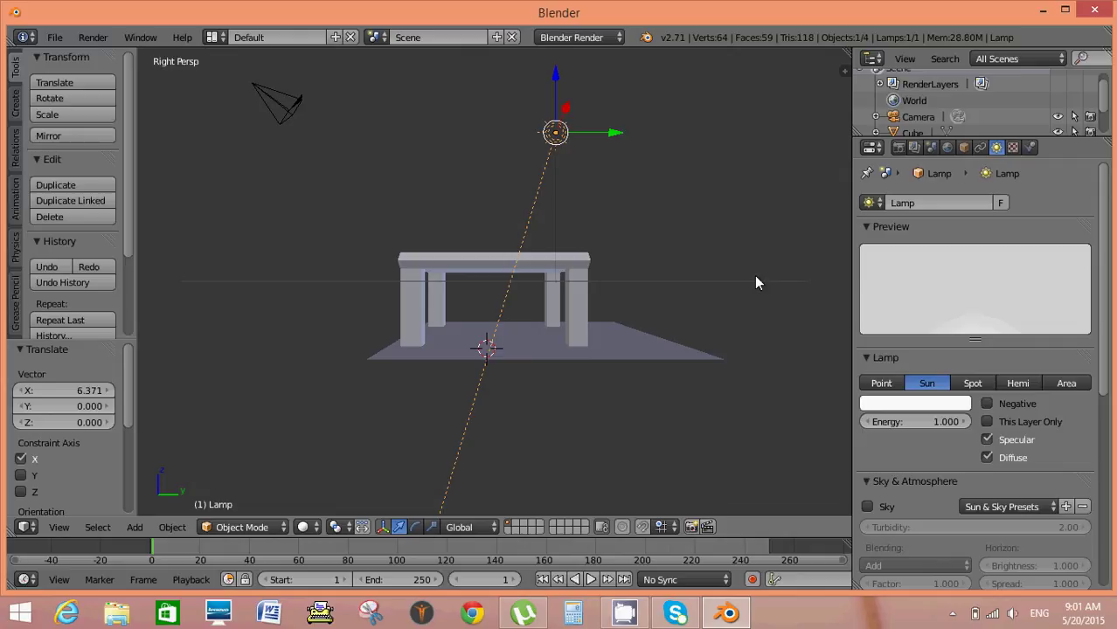
drag(616, 134, 724, 166)
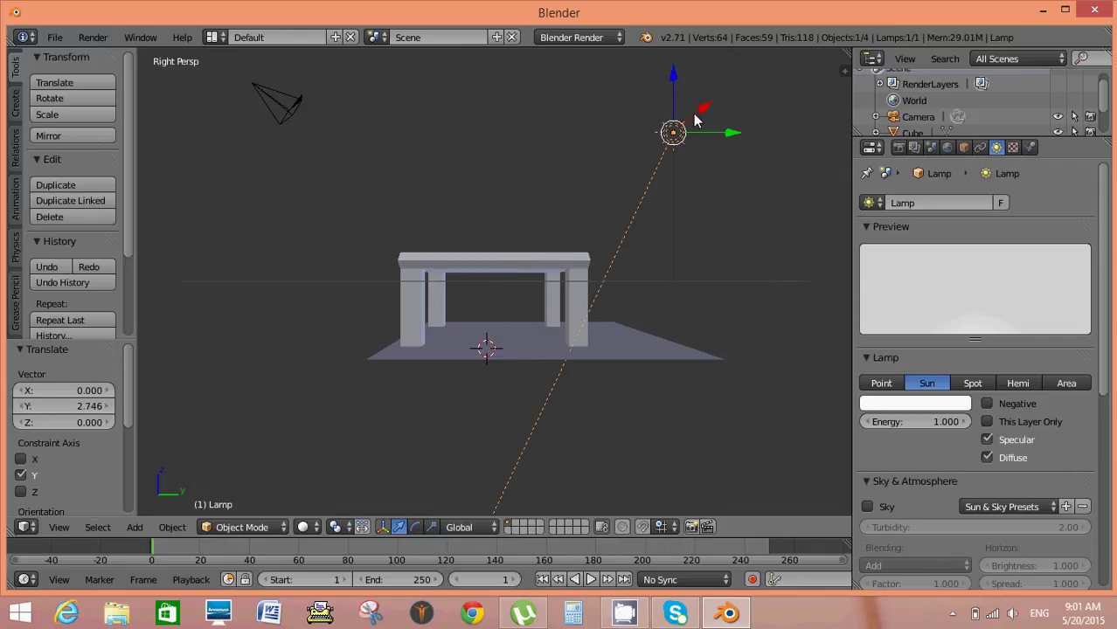
drag(699, 113, 690, 141)
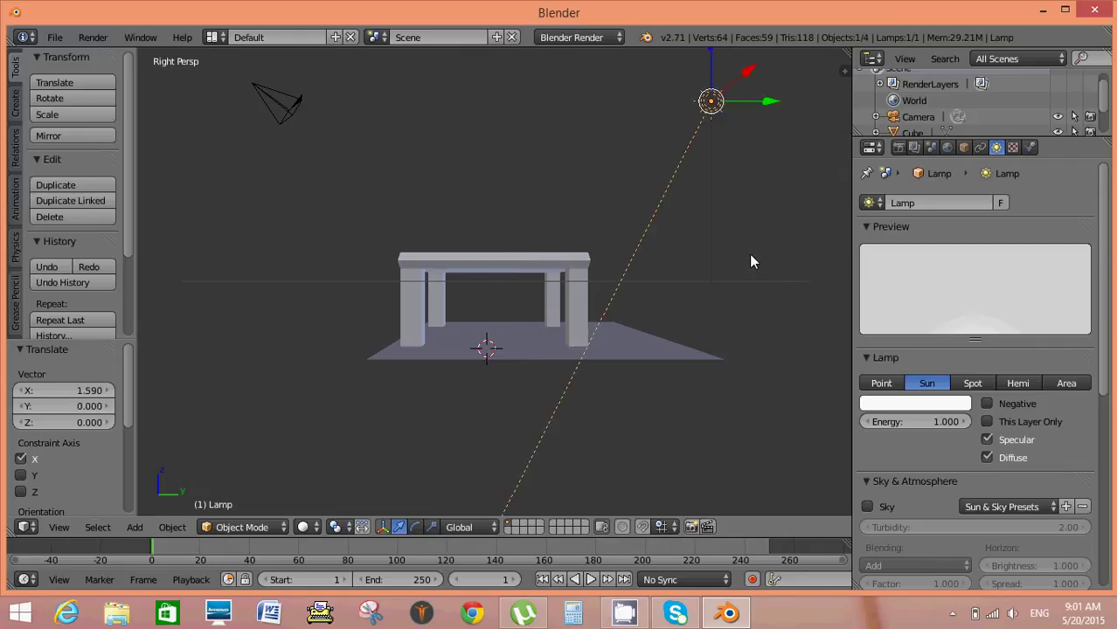
Rotate the sun lamp by 14.478° so its light slants across the scene
key(r)
click(705, 246)
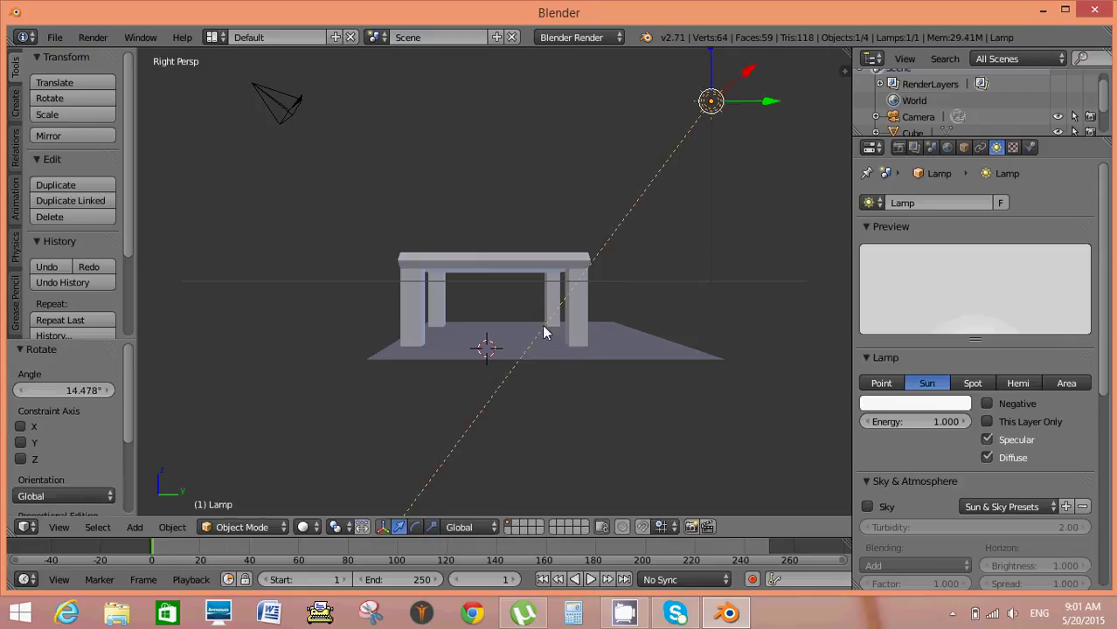
click(95, 36)
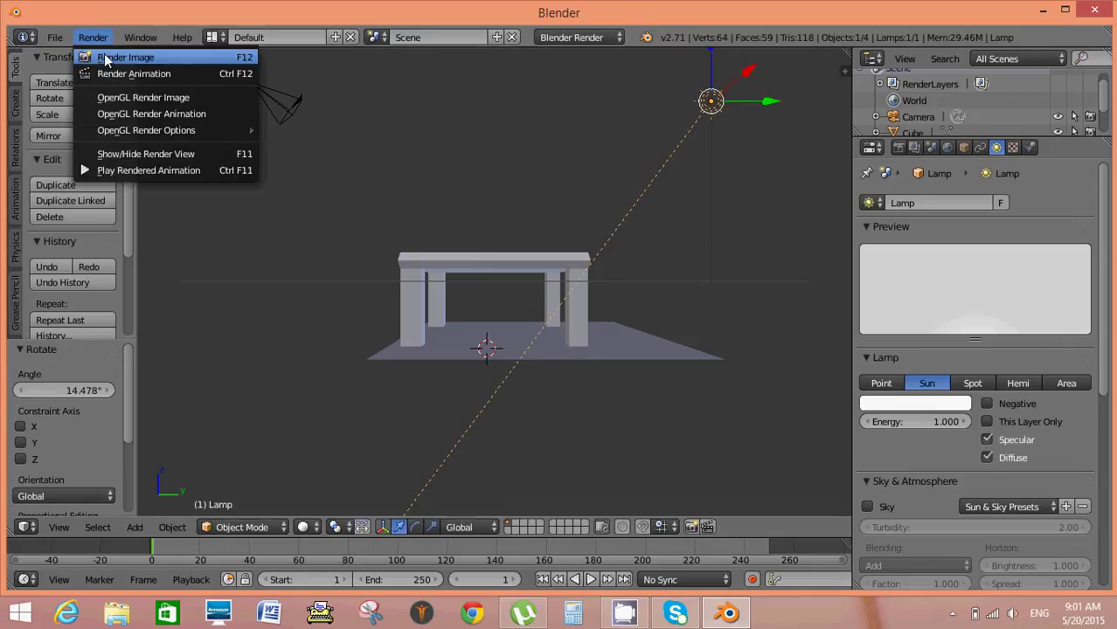
Render an image of the table on the marble floor, zoom in, then return to the viewport
click(106, 57)
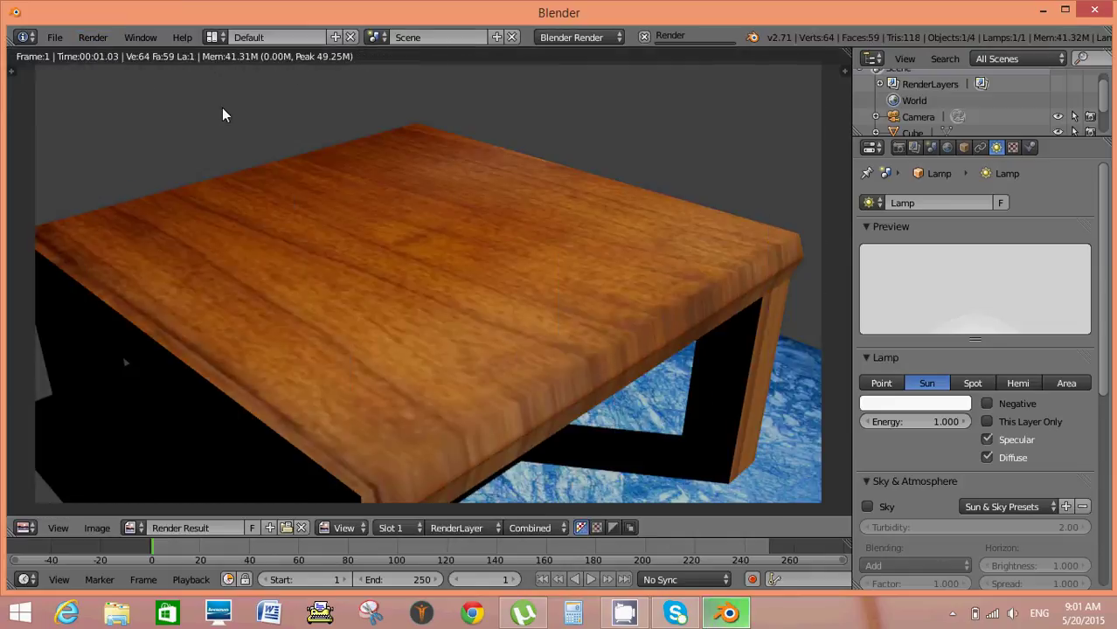
scroll(295, 129, down, 3)
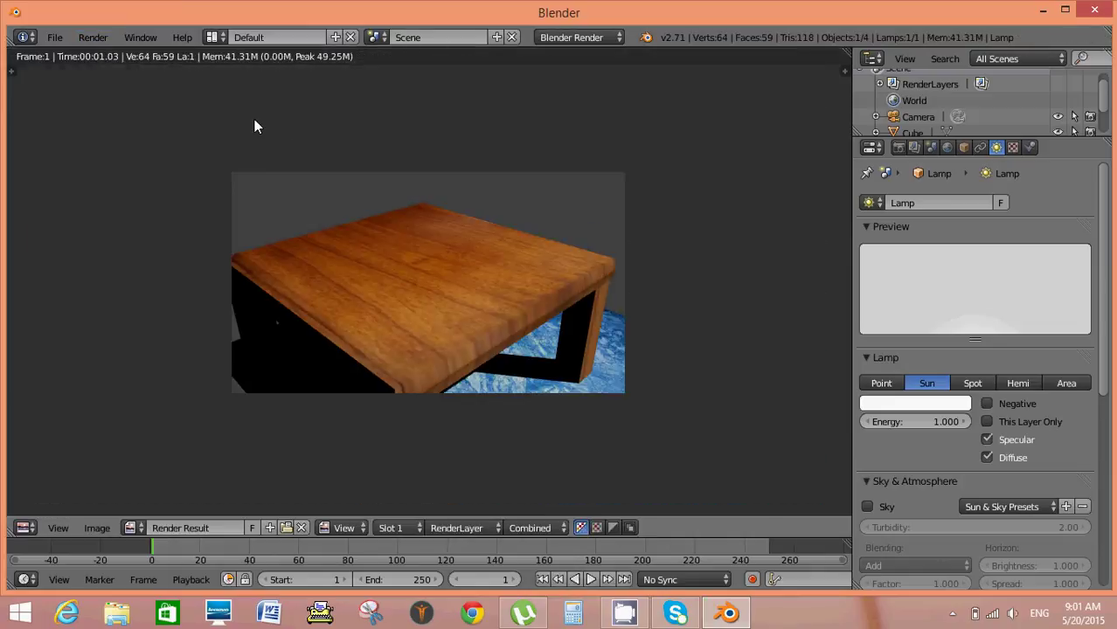
key(Escape)
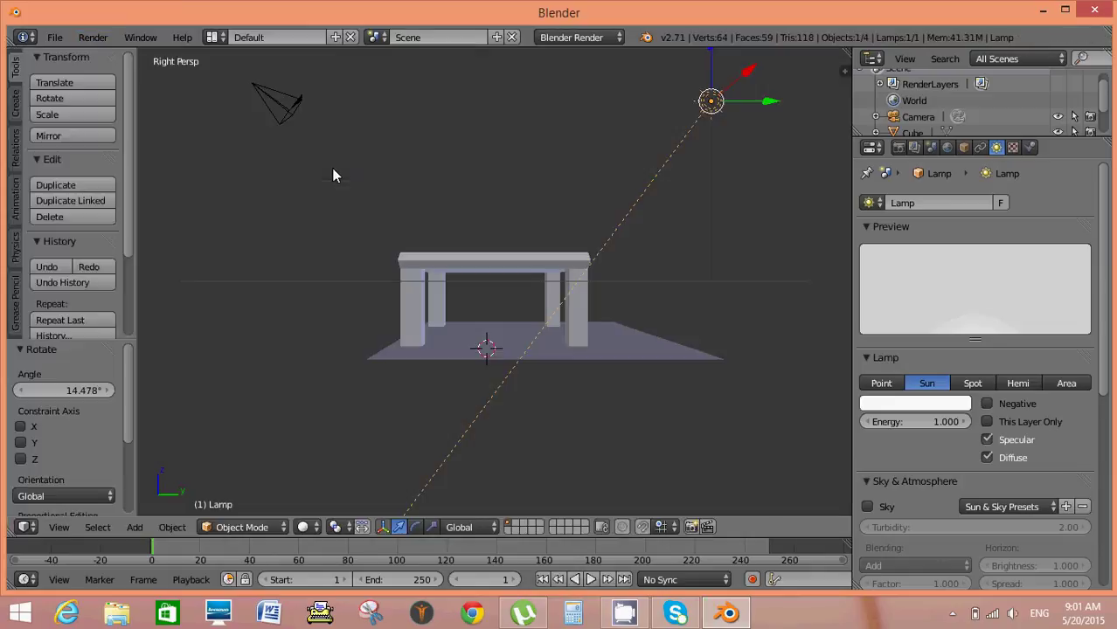
In camera view, select the table and enable Lock Camera to View in the sidebar
key(KP_0)
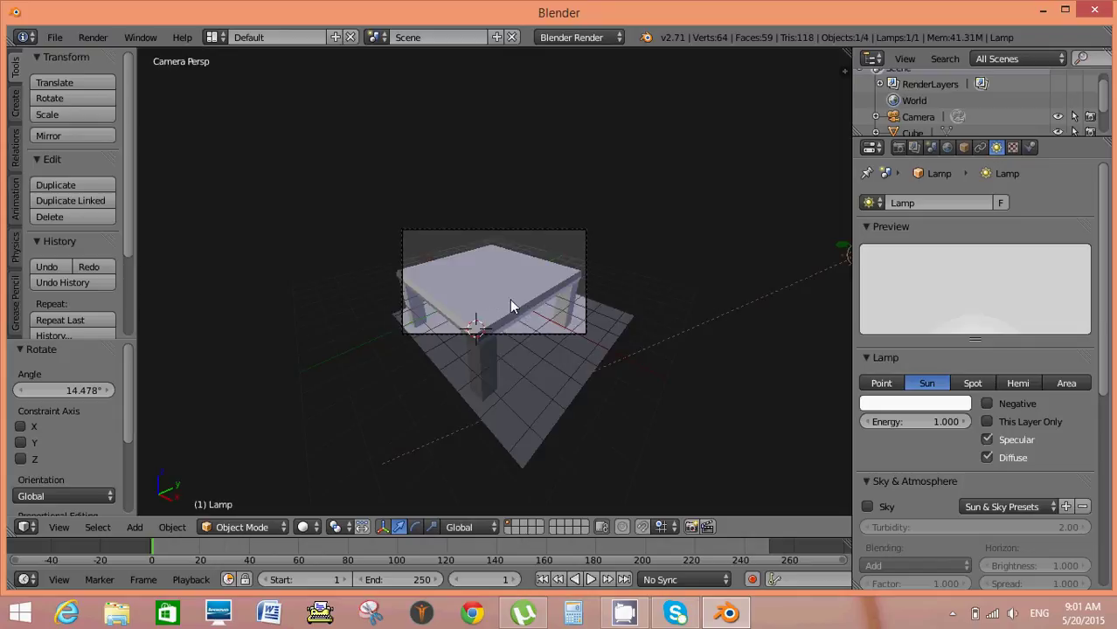
key(n)
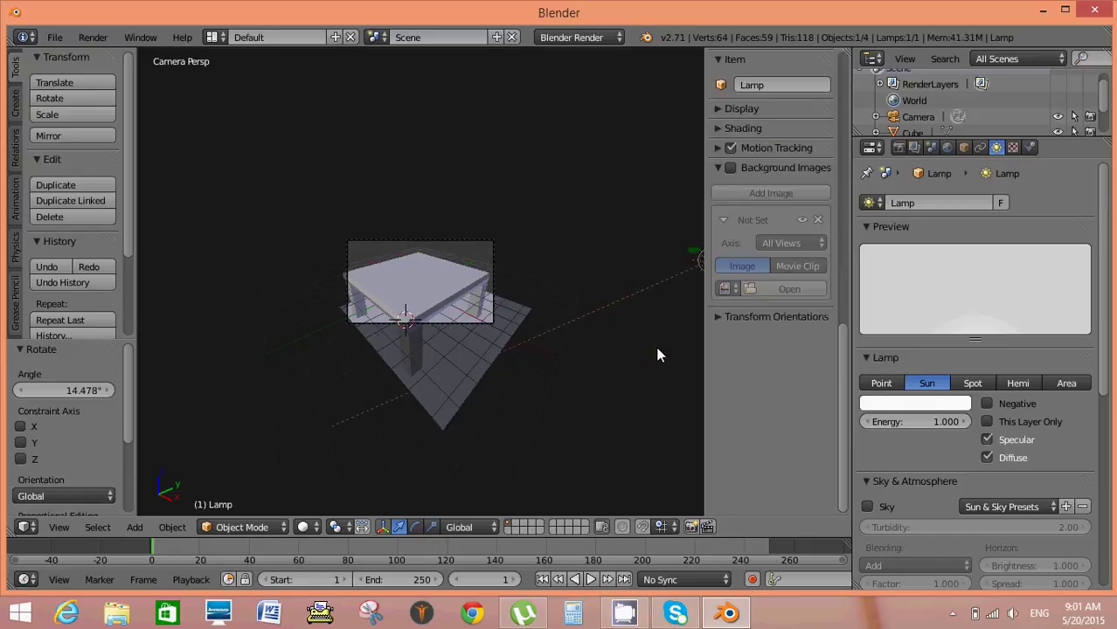
right_click(495, 286)
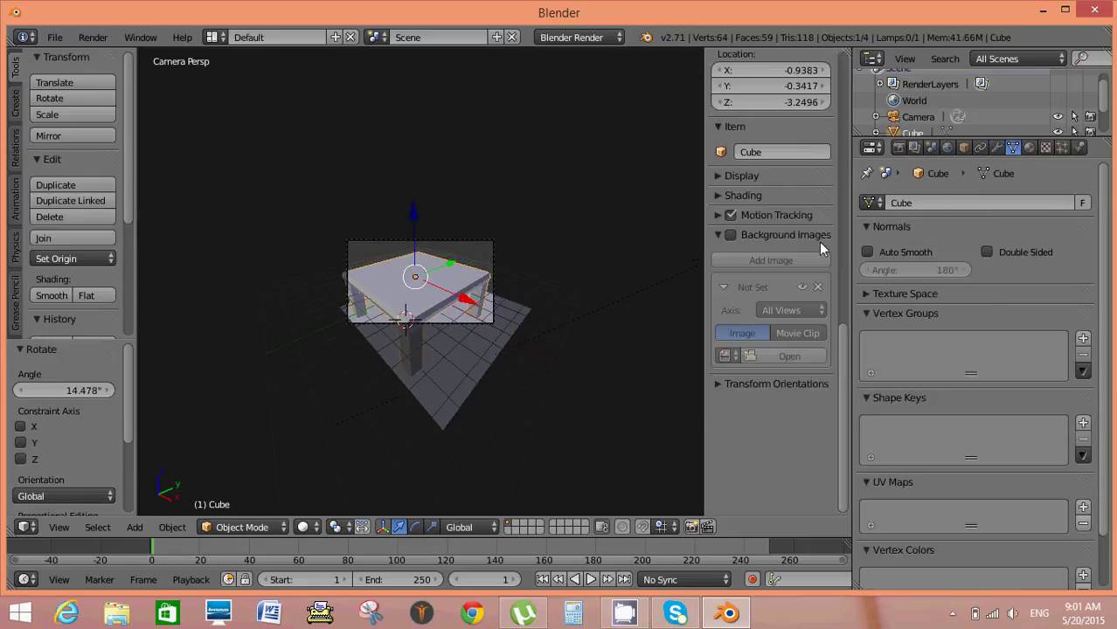
scroll(802, 247, up, 2)
scroll(802, 247, up, 4)
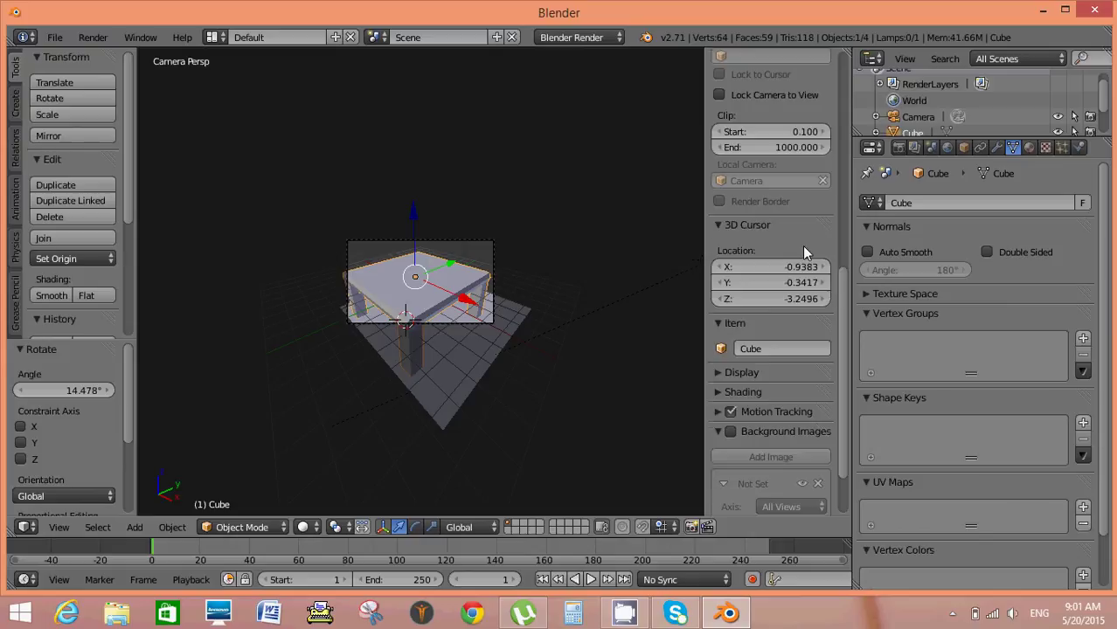
scroll(802, 246, up, 2)
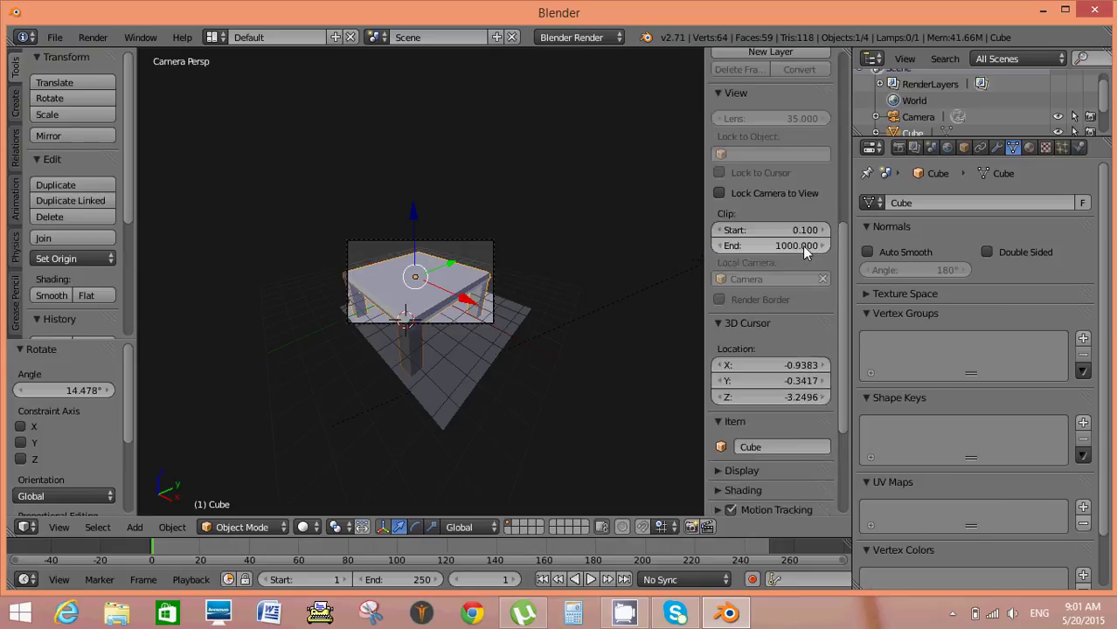
click(720, 193)
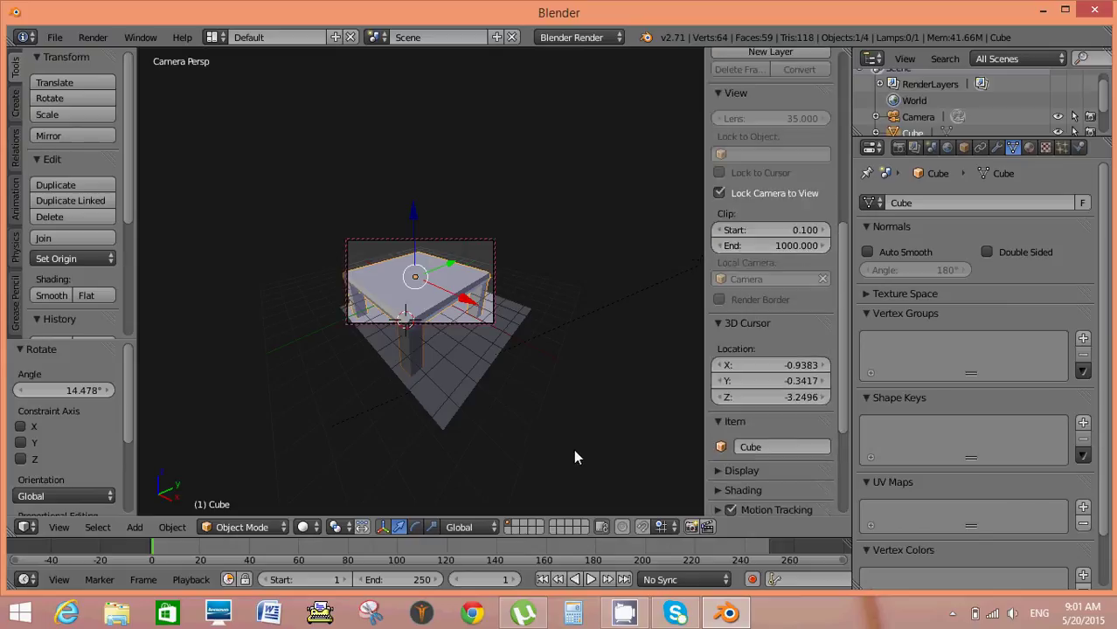
Scale the table to 0.719 and raise it 1.16 along Z
key(s)
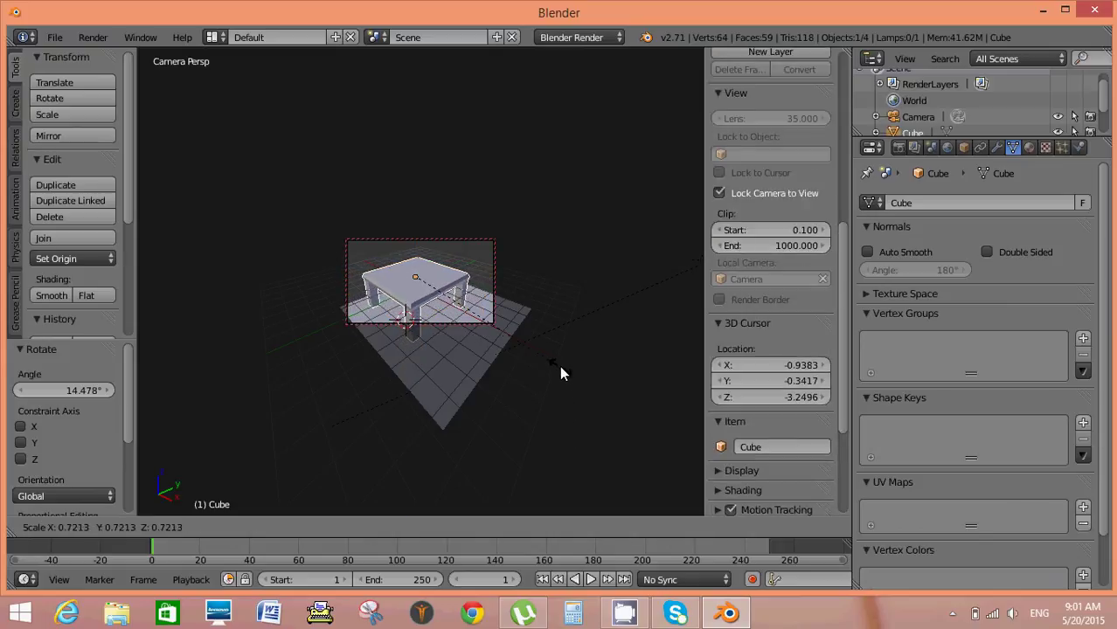
click(559, 365)
text(gz)
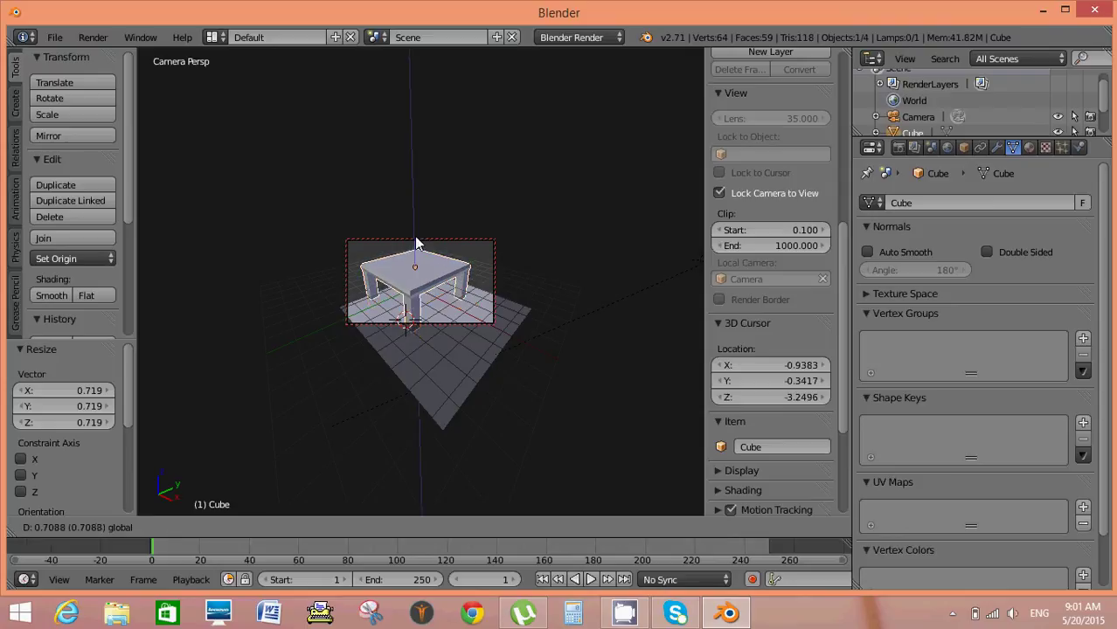
text(1.16)
key(Return)
Scale the floor plane to 0.723, raise it 2.23 along Z, then enlarge it to 1.591
right_click(468, 350)
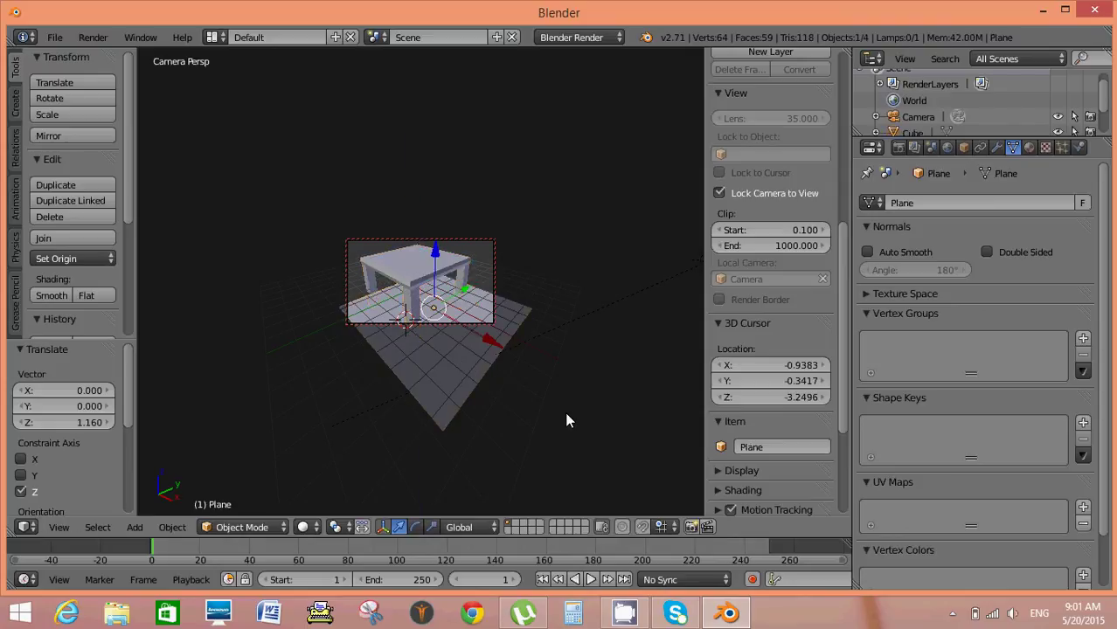
key(s)
click(535, 377)
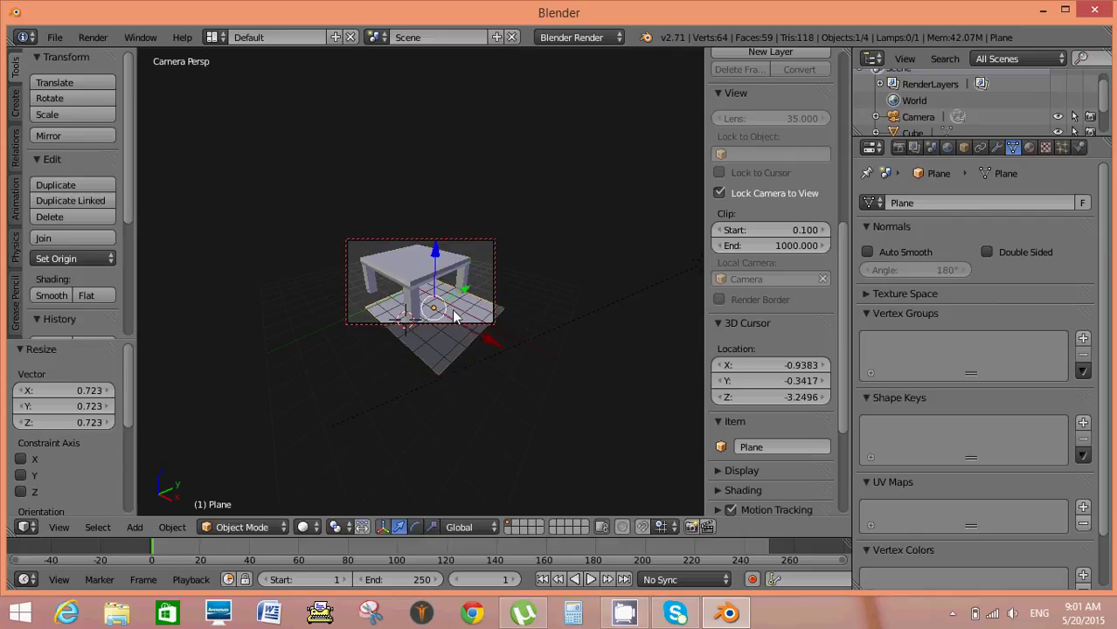
key(g)
key(z)
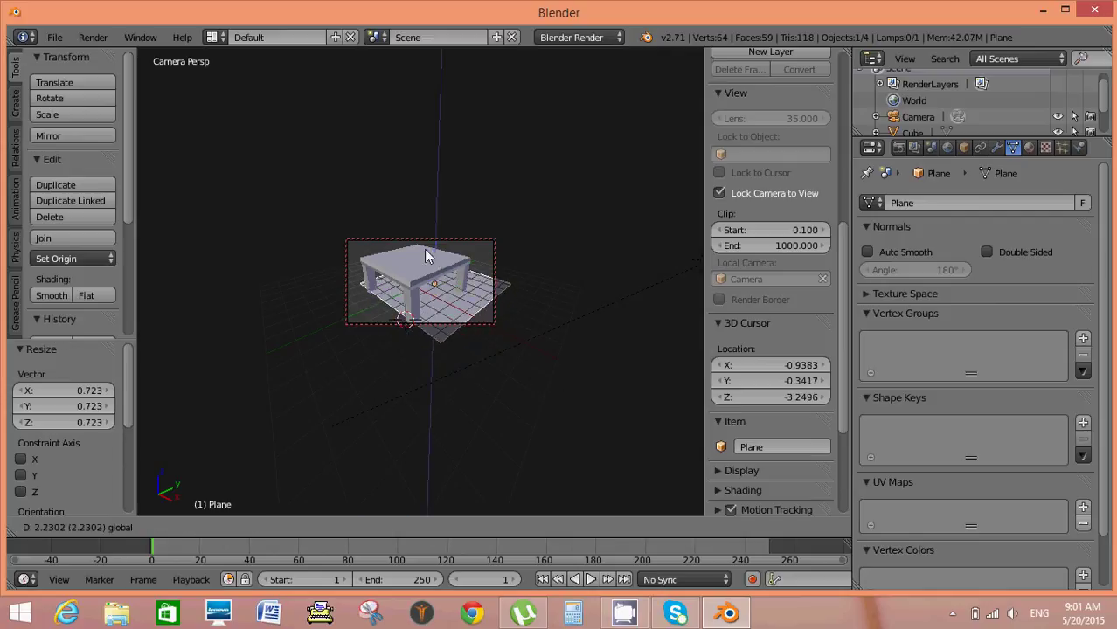
click(424, 249)
key(s)
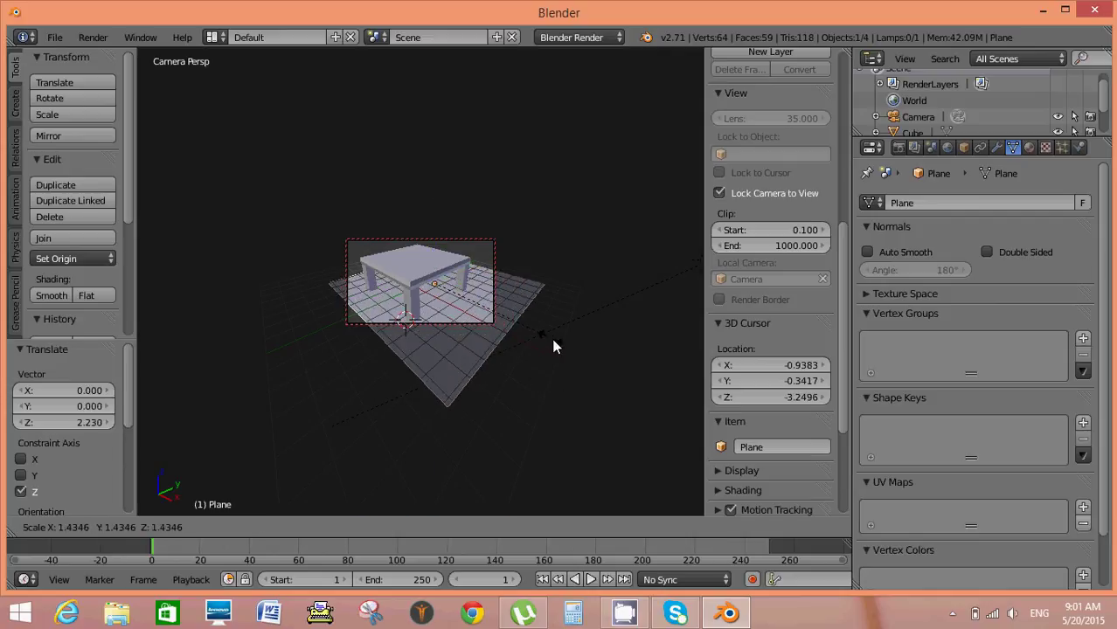
click(561, 343)
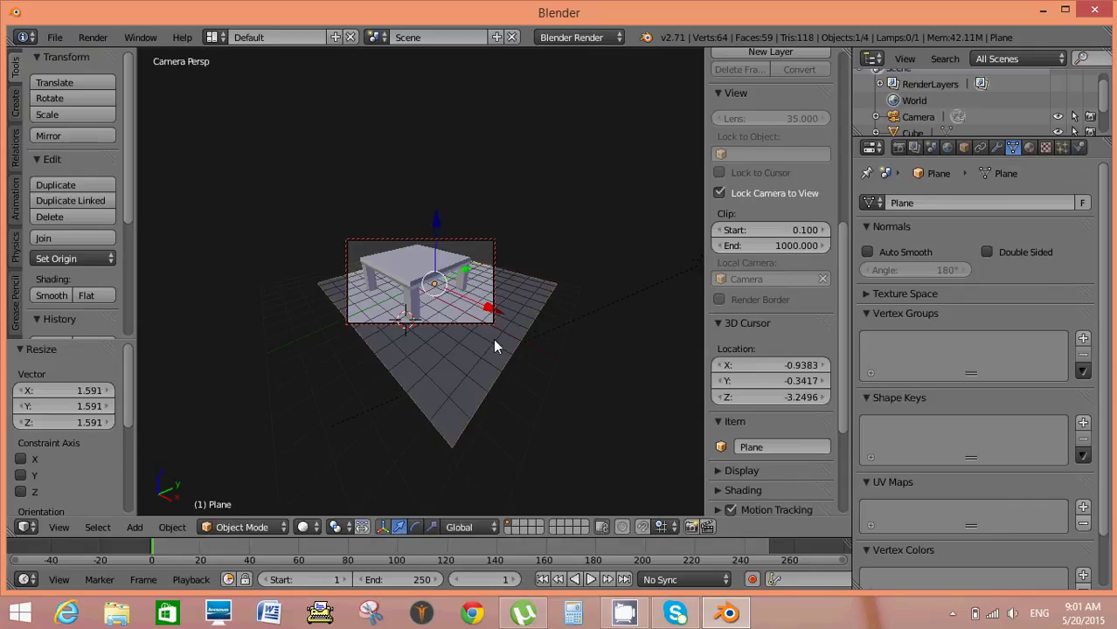
key(KP_3)
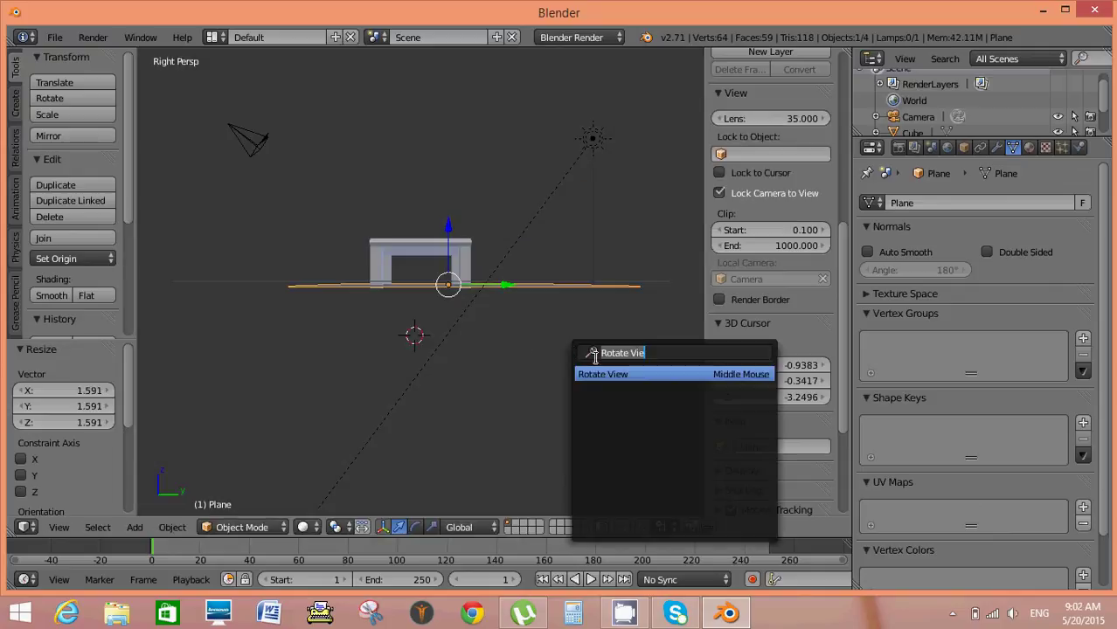
Nudge the floor plane along Z back to nearly its original height (-0.0006922), then view through the camera
middle_drag(569, 359, 602, 360)
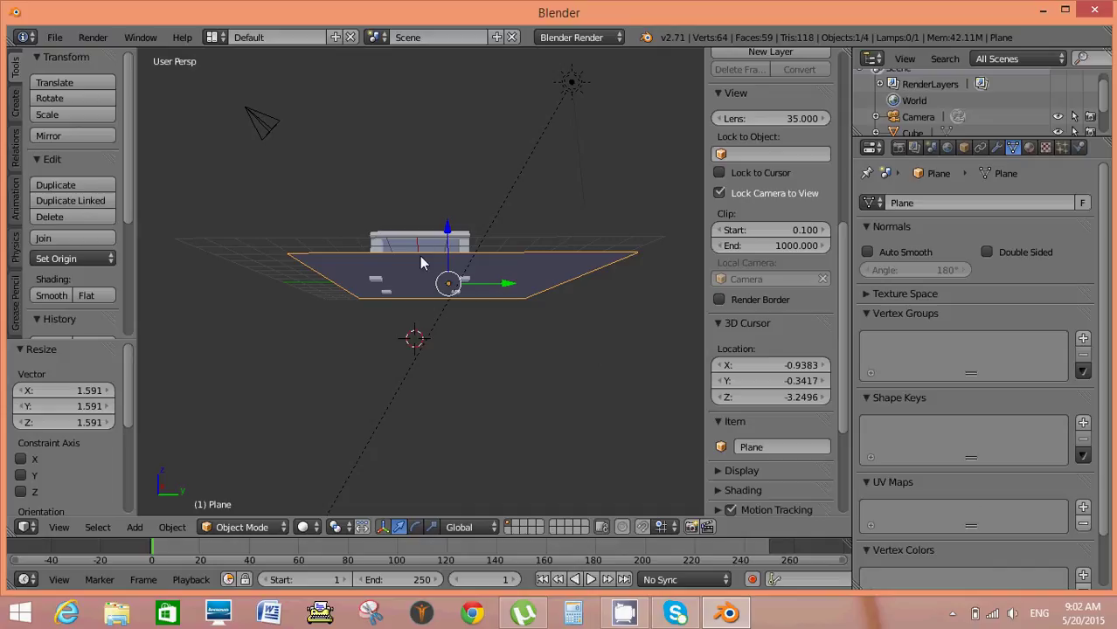
click(448, 243)
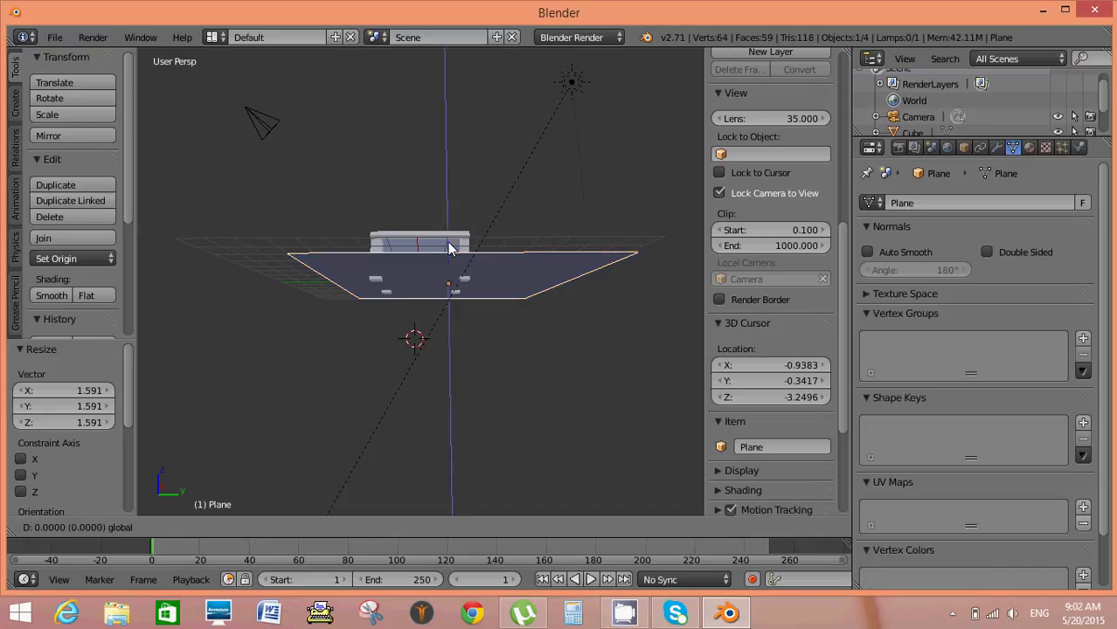
drag(447, 241, 447, 245)
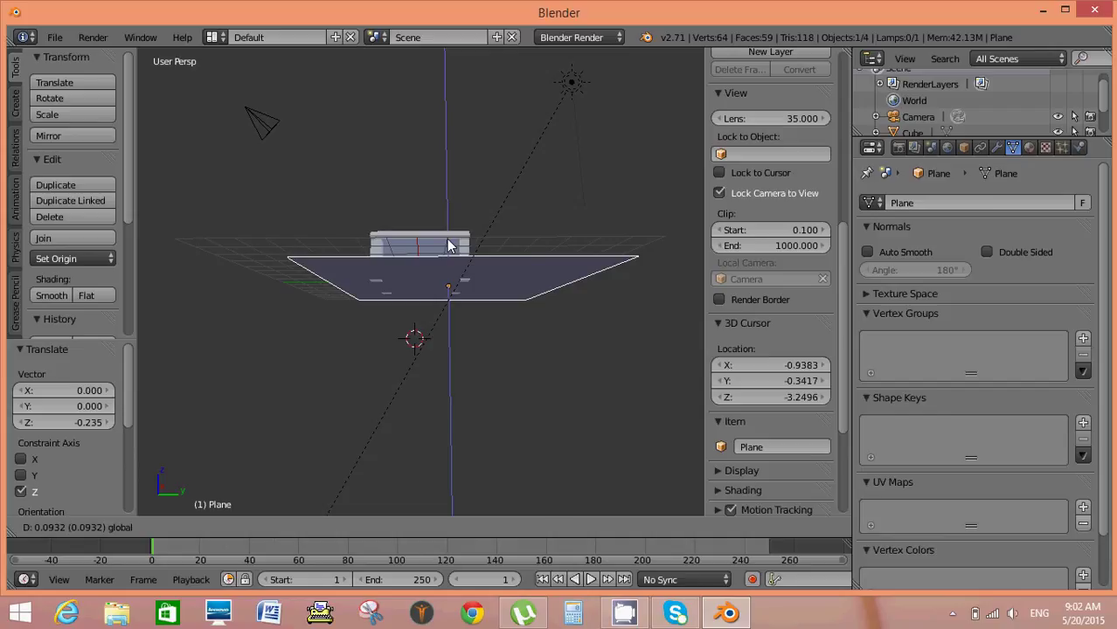
drag(447, 240, 447, 242)
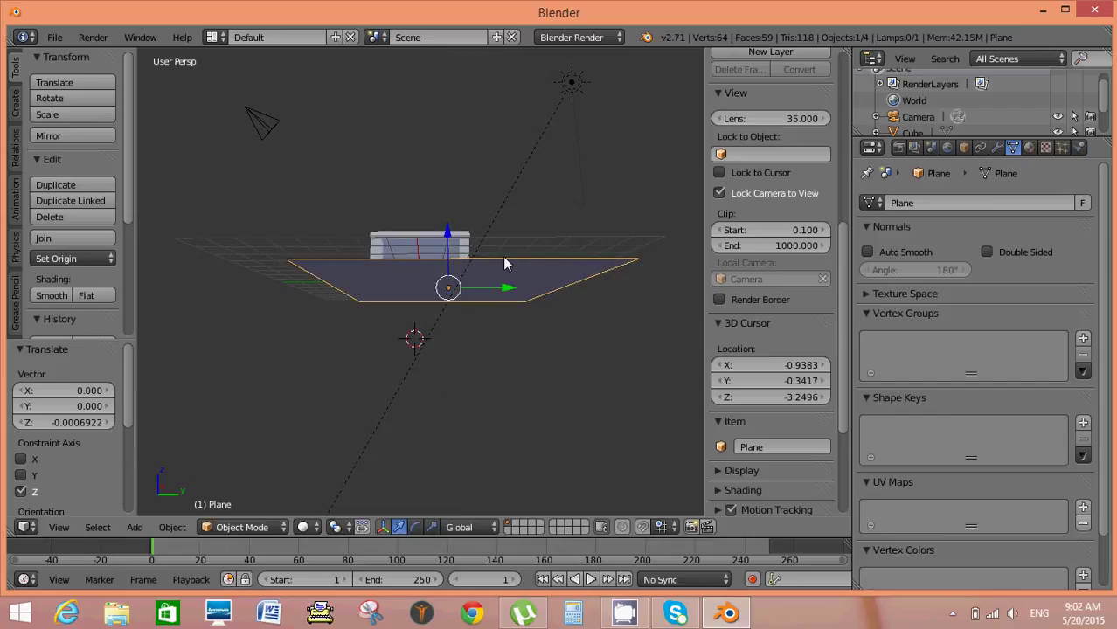
key(KP_0)
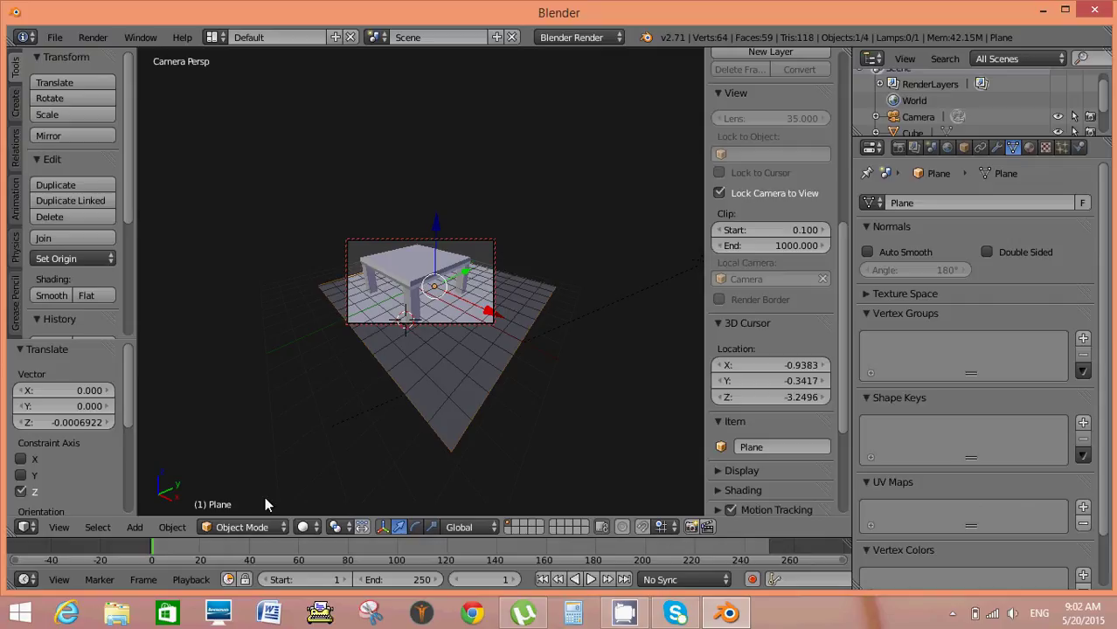
click(303, 527)
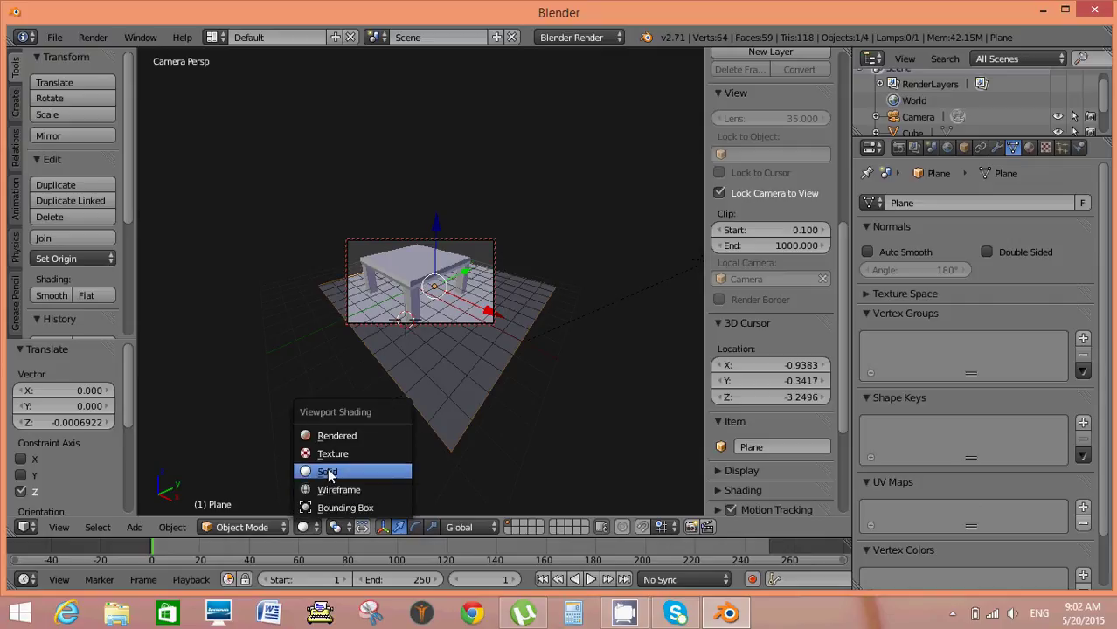
click(332, 436)
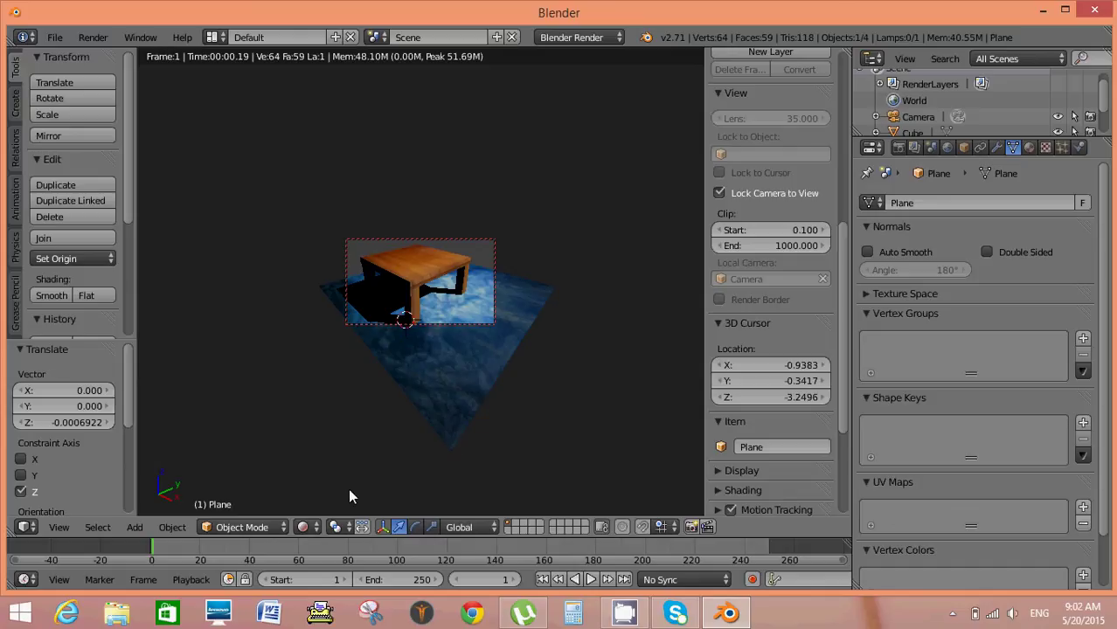
click(316, 529)
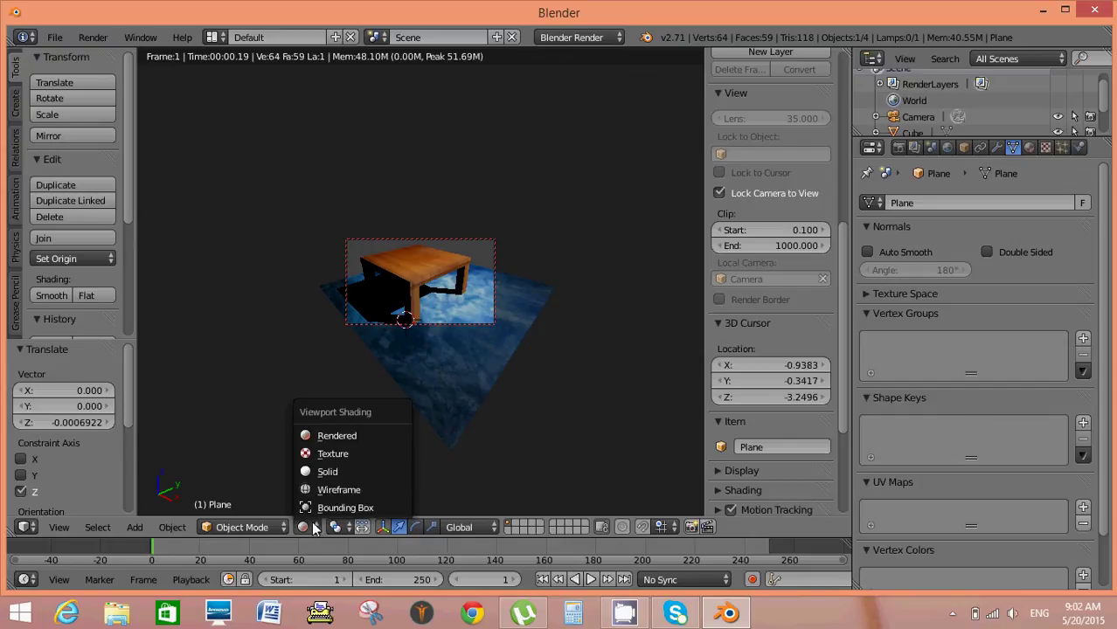
click(333, 472)
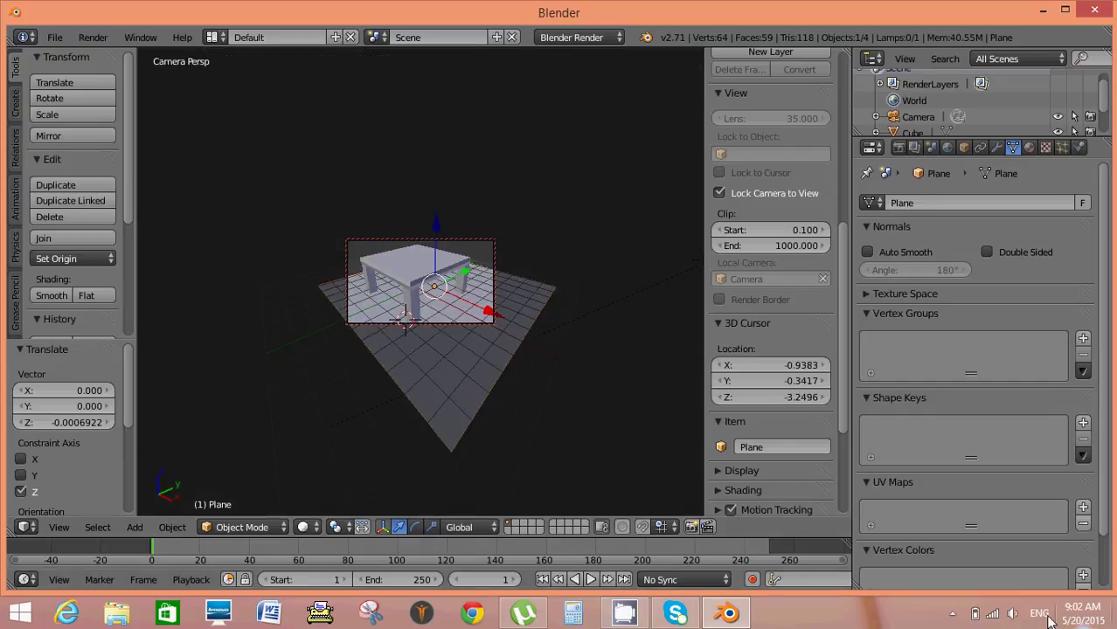
click(952, 615)
click(989, 505)
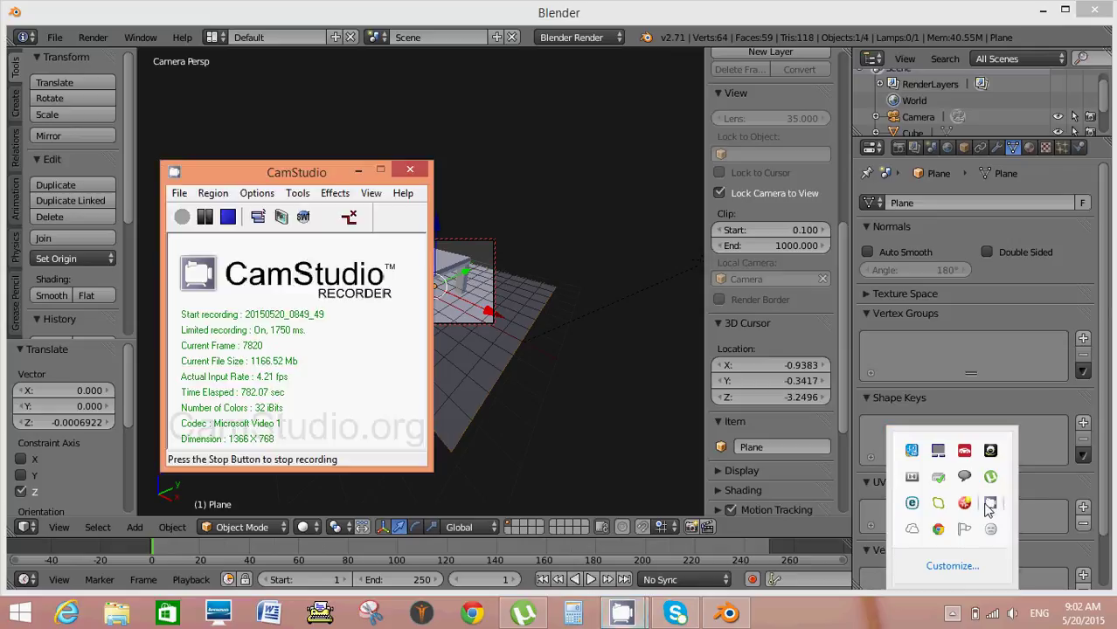